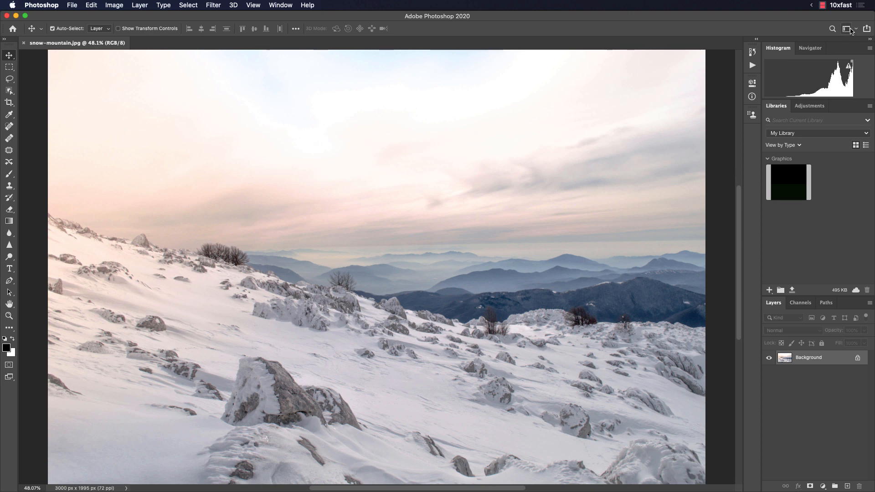
- Reset the Photography workspace to its default layout
left_click(849, 30)
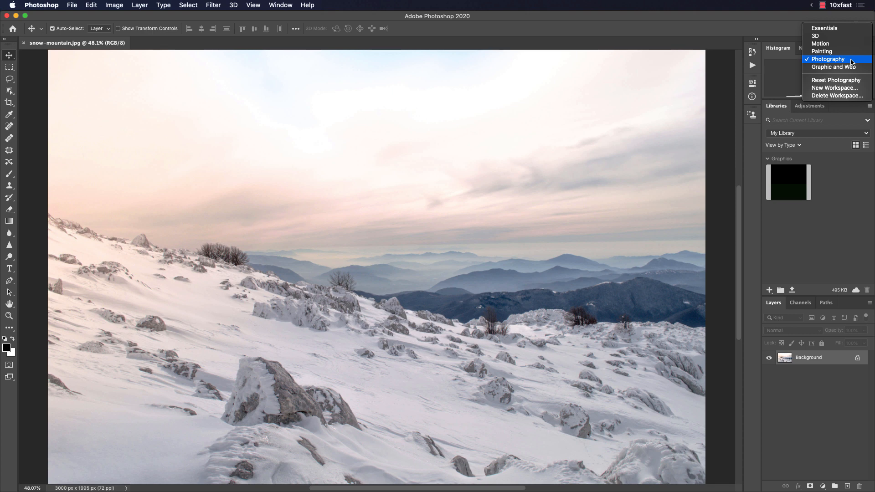
left_click(847, 81)
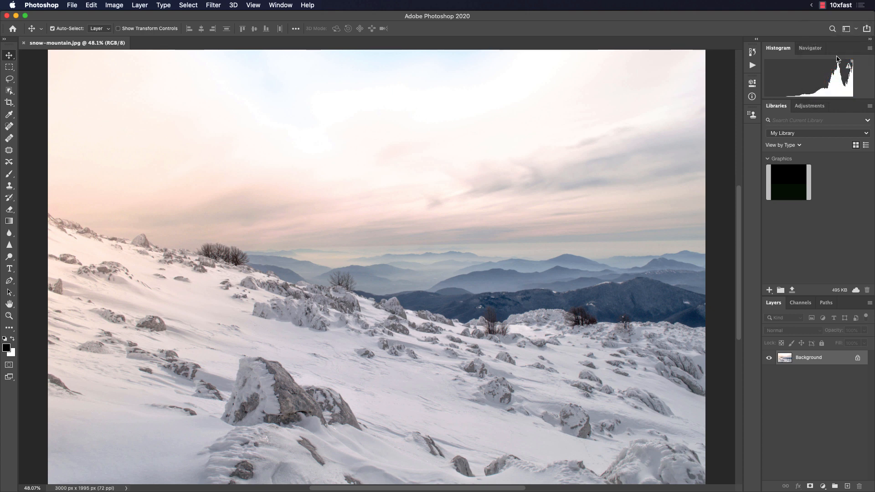
left_click(847, 30)
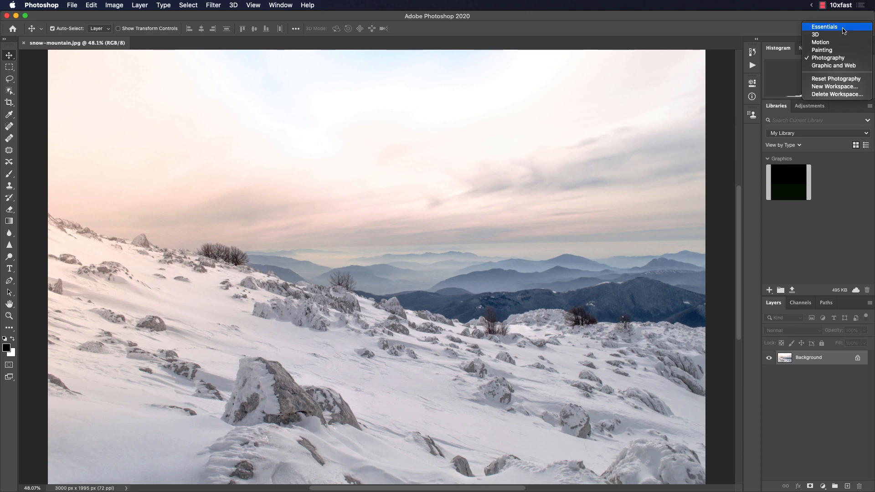
left_click(843, 28)
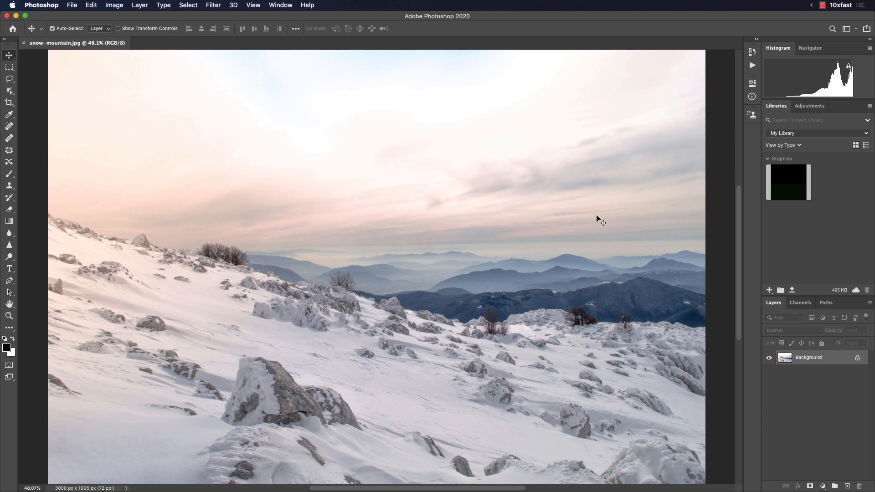
- Open the snow-mountain image in the Camera Raw filter, filling the whole screen
key("super+shift+a")
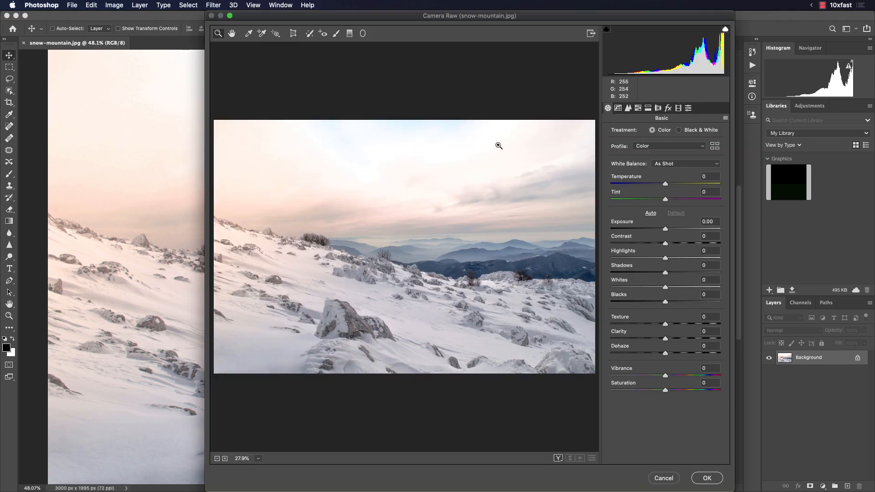
key("f")
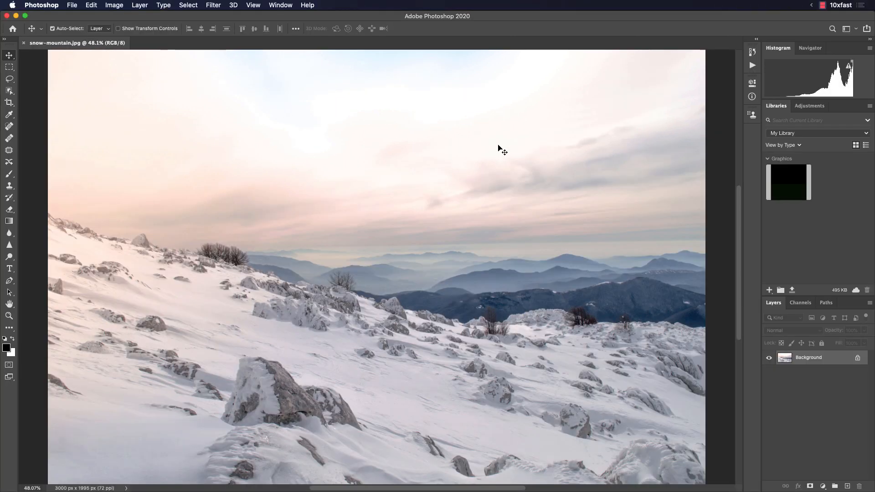
key("super+shift+a")
key("shift+super+a")
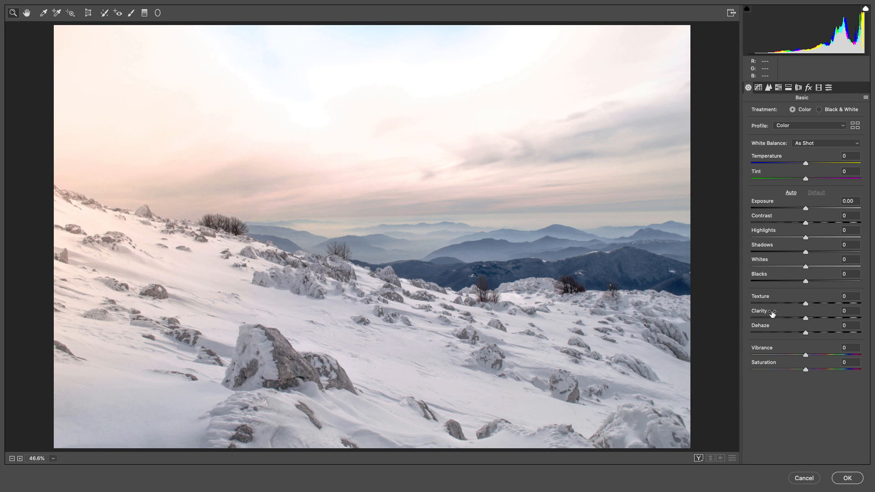
- Raise the image's Clarity to +60 in the basic adjustments
mouse_move(761, 311)
left_mouse_down()
mouse_move(792, 312)
mouse_move(766, 313)
left_mouse_up()
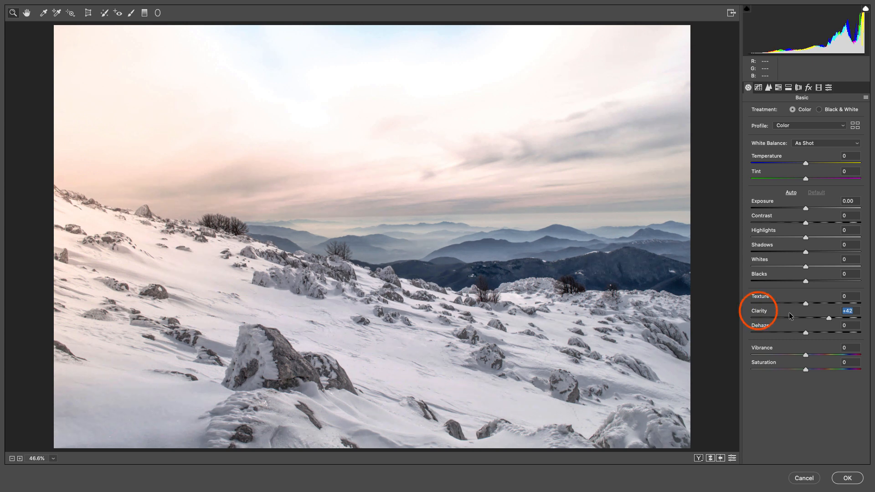
mouse_move(828, 318)
left_mouse_down()
mouse_move(819, 318)
mouse_move(829, 318)
left_mouse_up()
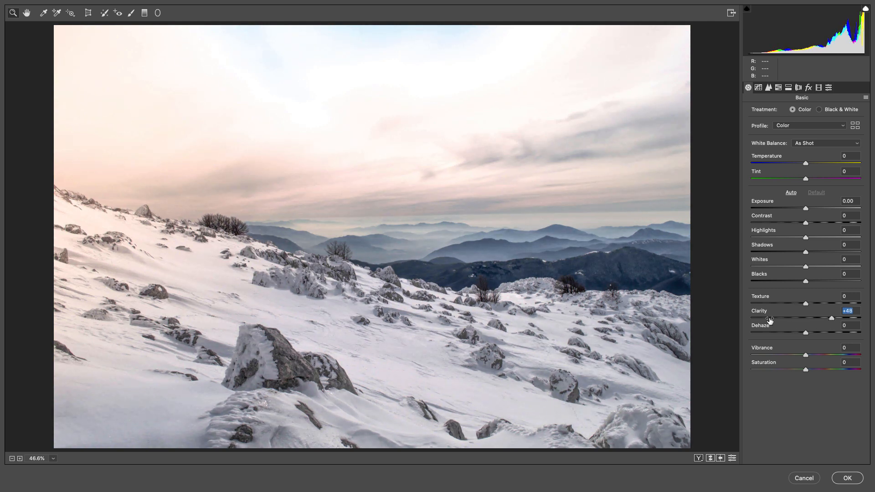
left_click(757, 313)
left_click_drag(757, 314, 763, 314)
type("0")
key("Return")
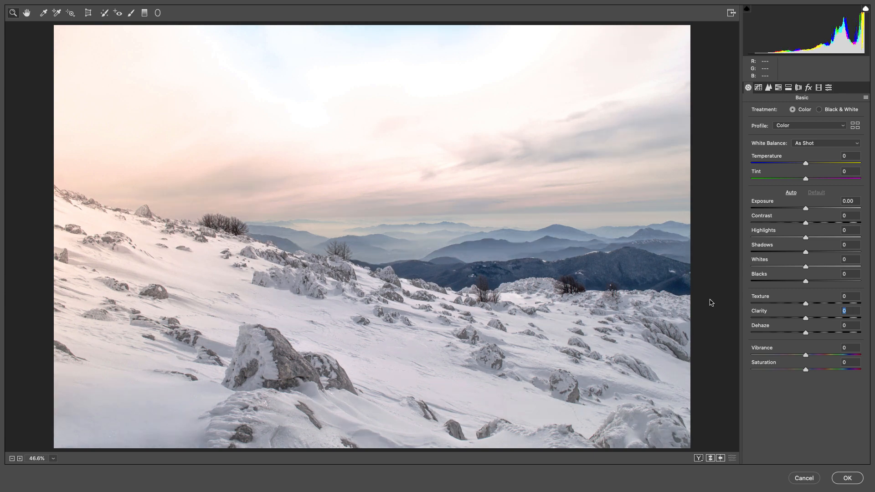
- Compare the image repeatedly with and without the Clarity adjustment
key("p")
key("p")
key("super+z")
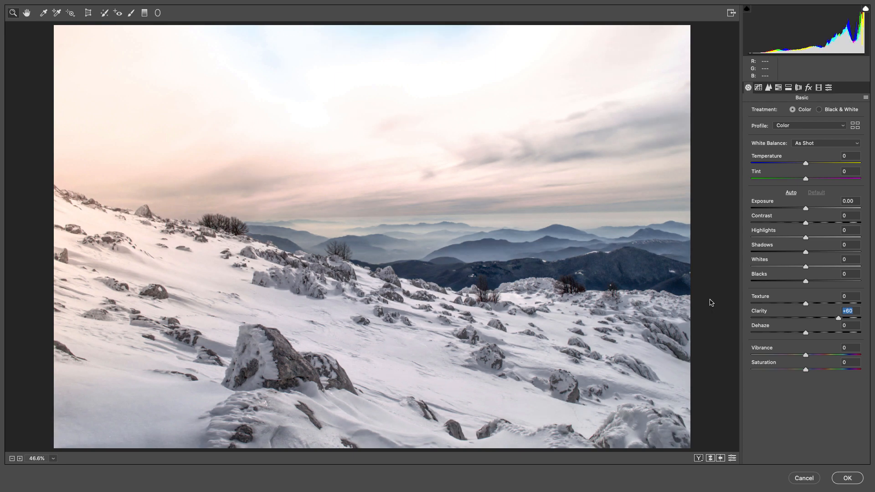
key("p")
key("p")
key("super+z")
key("super+z")
key("super+z")
key("super+z")
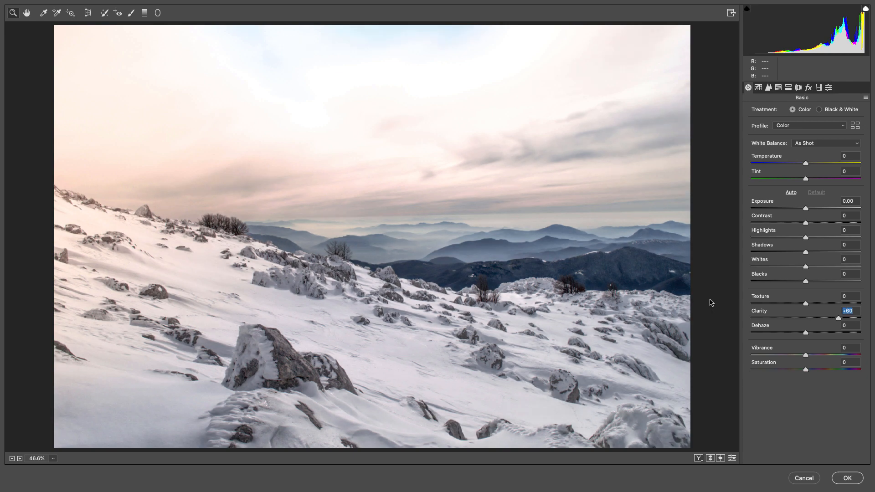
key("super+z")
key("super+z")
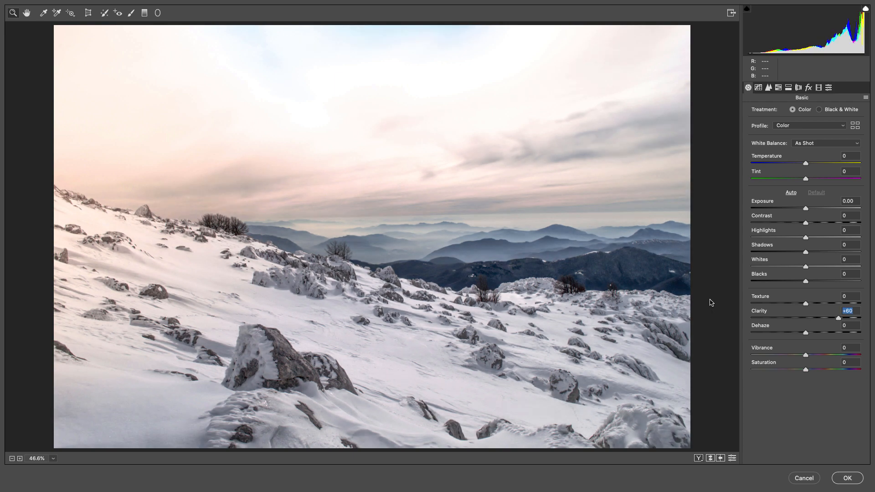
- Set Texture to +16 and Dehaze to +33
left_click(760, 297)
mouse_move(761, 297)
left_mouse_down()
mouse_move(752, 299)
mouse_move(768, 297)
left_mouse_up()
left_click_drag(764, 325, 780, 327)
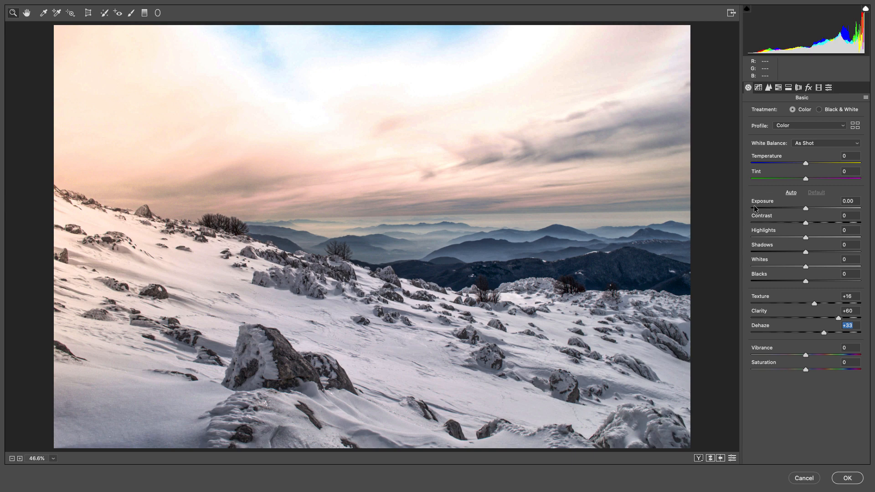
- Toggle the preview to compare the original image with the combined Texture, Clarity and Dehaze adjustments
key("p")
key("p")
key("p")
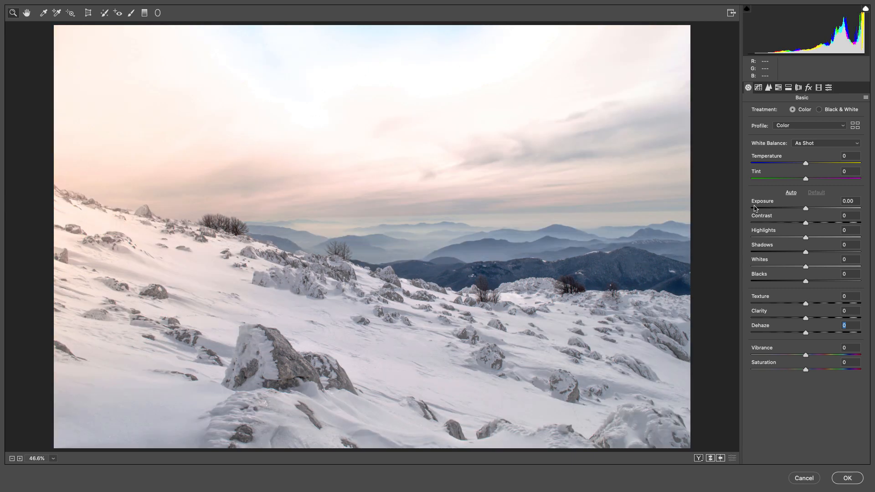
key("p")
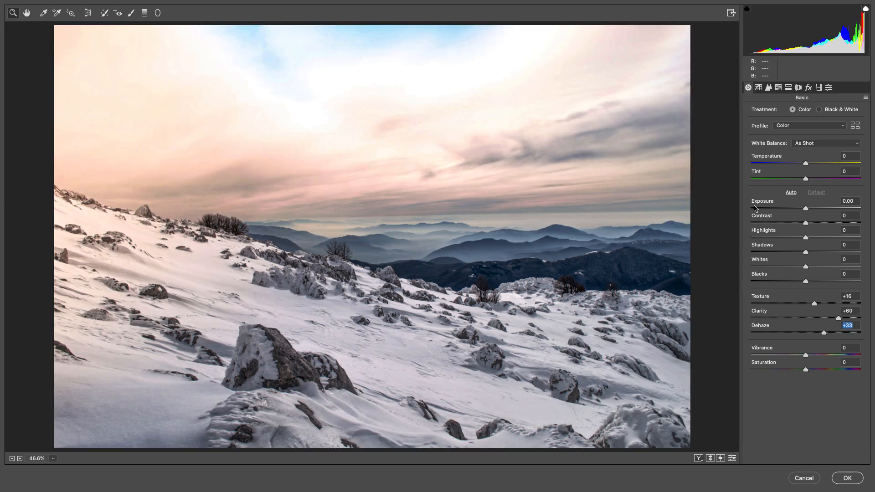
key("p")
key("p")
key("p")
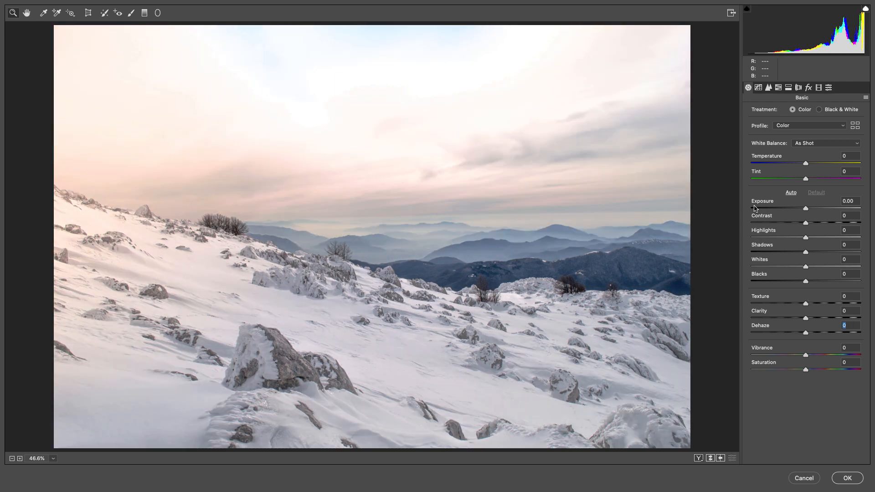
key("p")
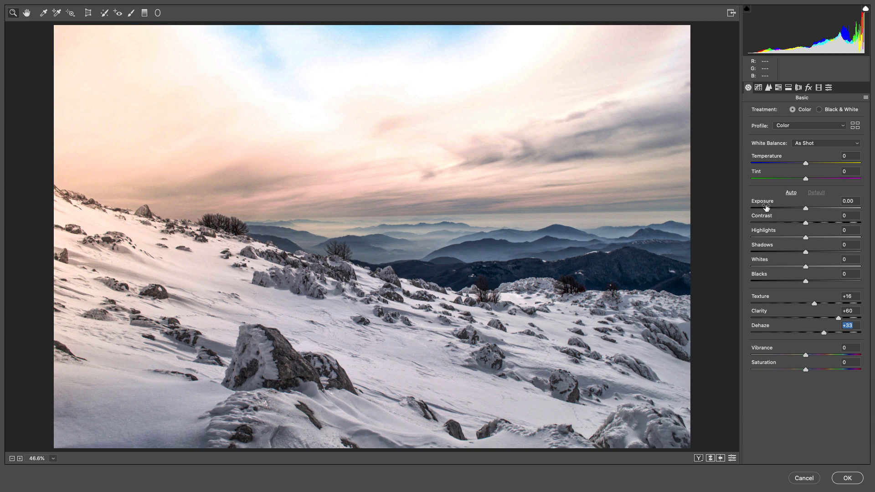
- Brighten the image by setting Exposure to +0.43
left_click_drag(770, 202, 775, 204)
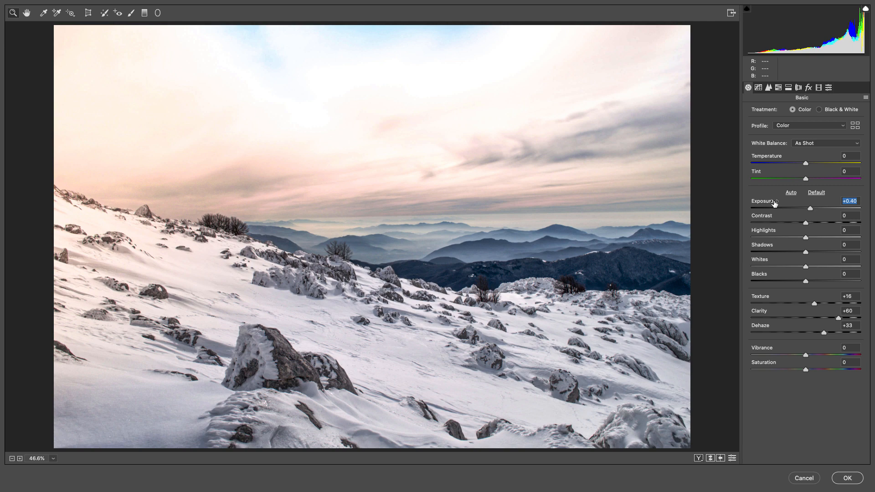
left_click_drag(775, 203, 773, 205)
- Lower Blacks to -23 and raise Vibrance to +20
left_click(775, 281)
mouse_move(776, 279)
left_mouse_down()
mouse_move(760, 282)
mouse_move(775, 282)
left_mouse_up()
left_click_drag(763, 349, 776, 350)
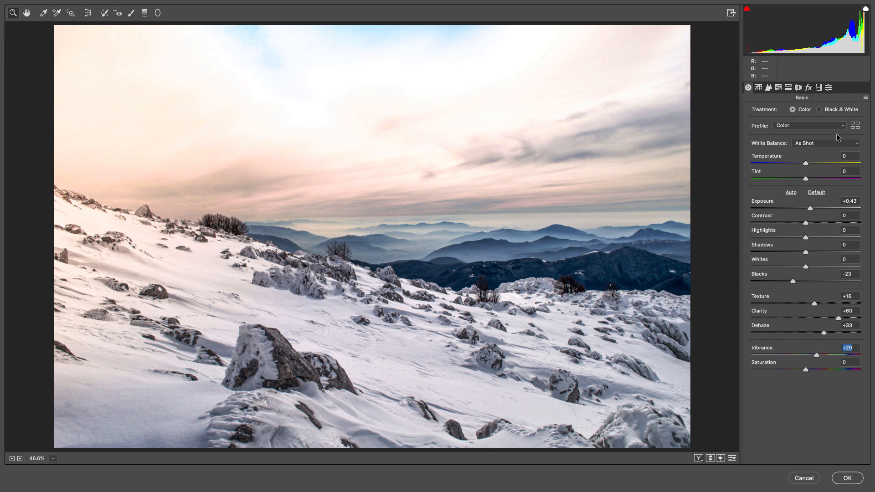
- Open the Profile Browser and look through the Favorites and Basic profiles
left_click(855, 126)
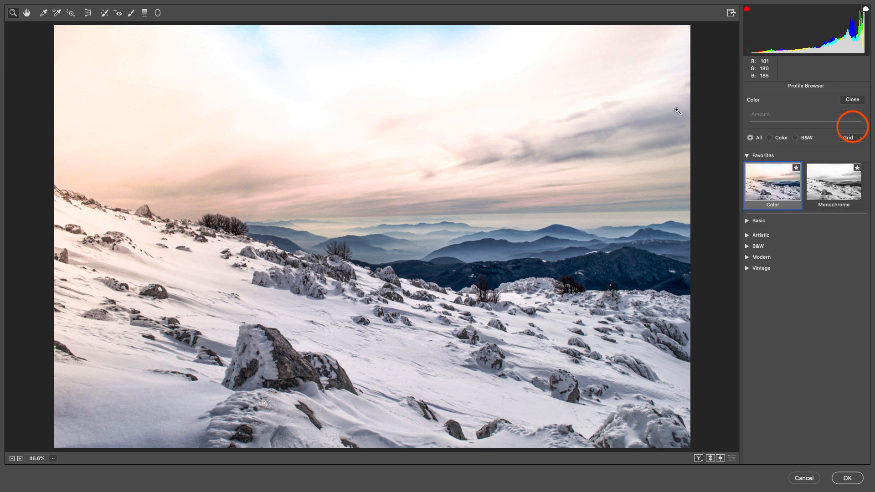
left_click(850, 99)
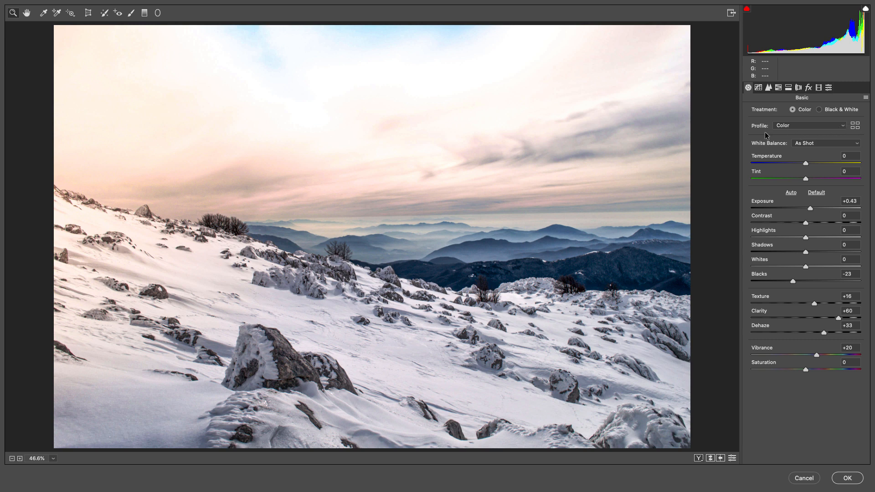
left_click(857, 127)
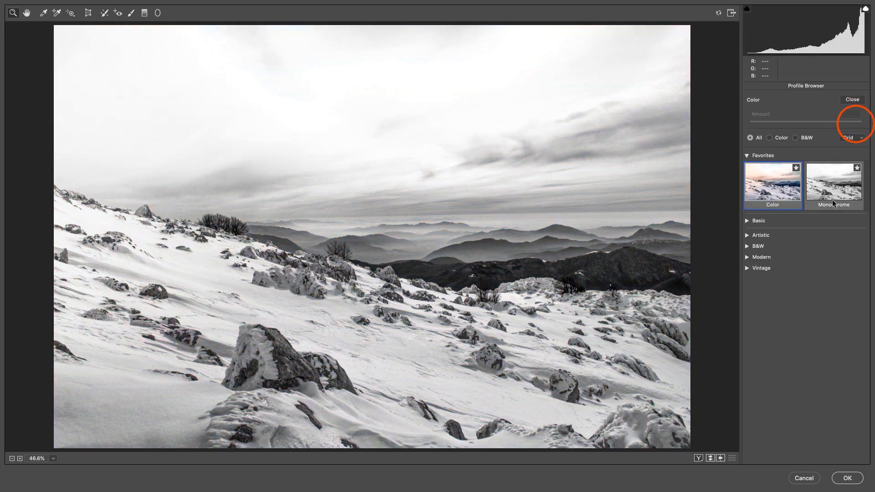
left_click(750, 225)
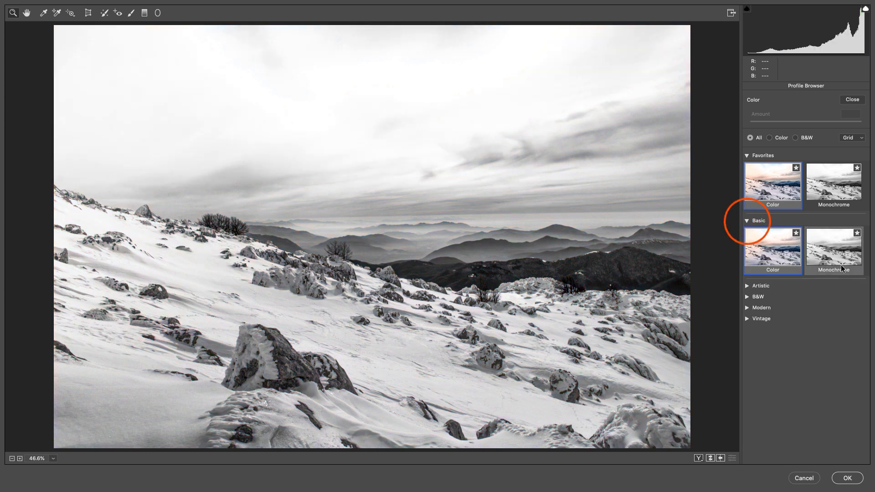
left_click(750, 223)
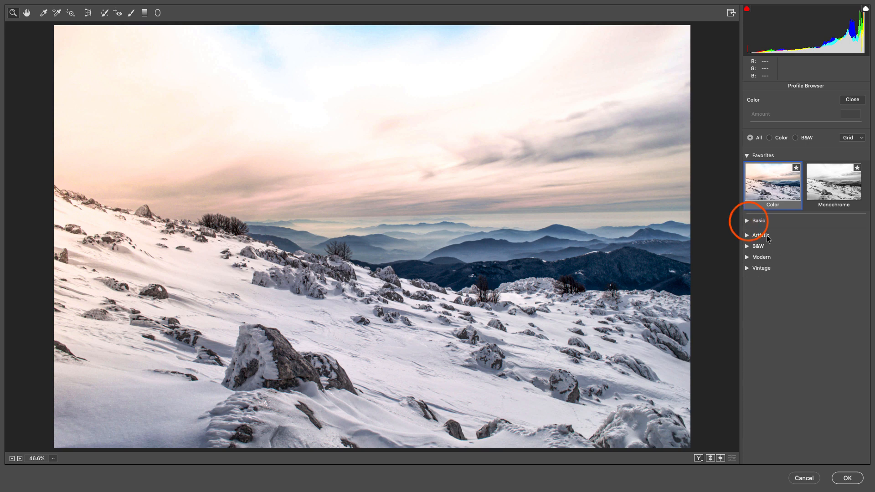
- Try the Monochrome profile from Favorites, expand the Artistic group and return to the Color profile
left_click(834, 186)
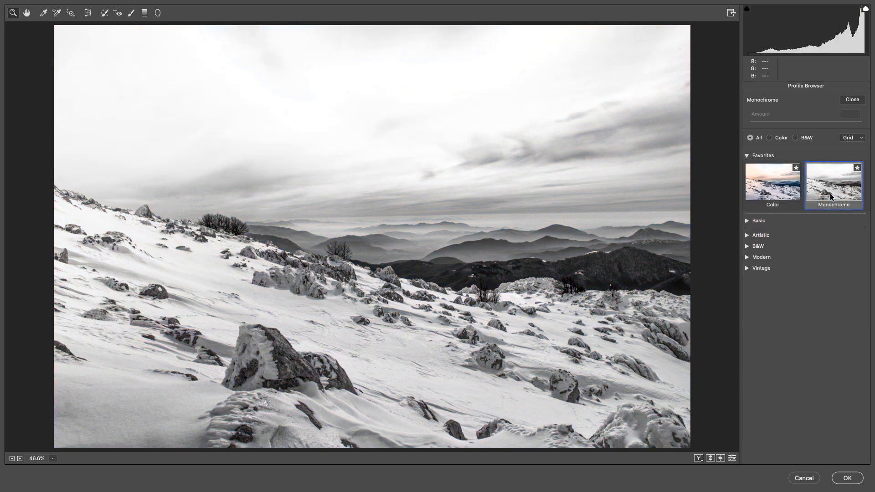
left_click(780, 184)
left_click(830, 187)
left_click(747, 236)
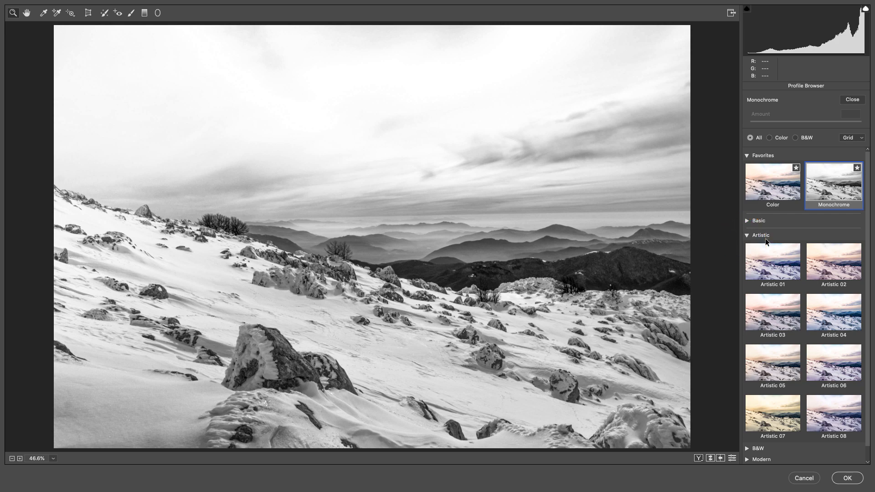
left_click(780, 180)
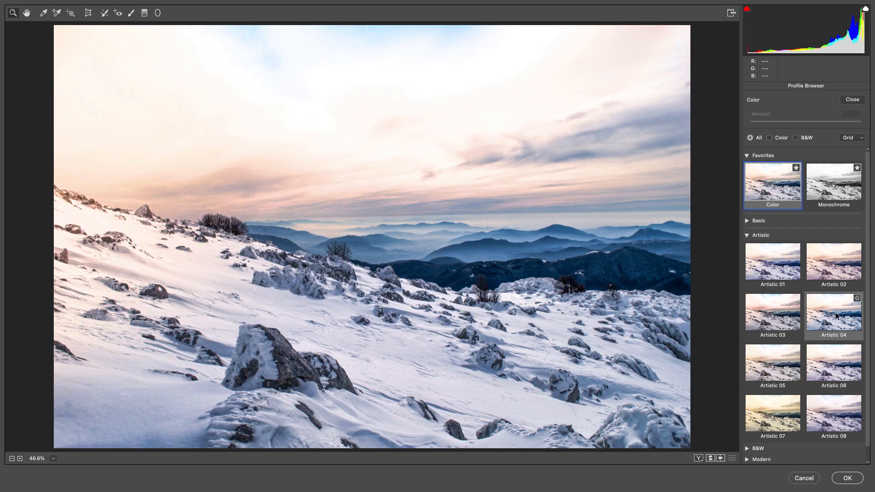
- Apply the Artistic 02 profile and set its Amount to 127
scroll(836, 354, "down", 2)
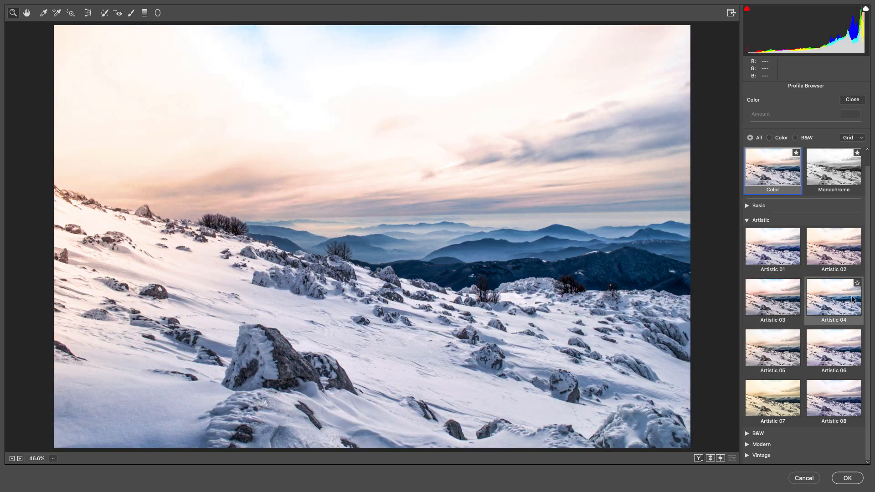
left_click(842, 263)
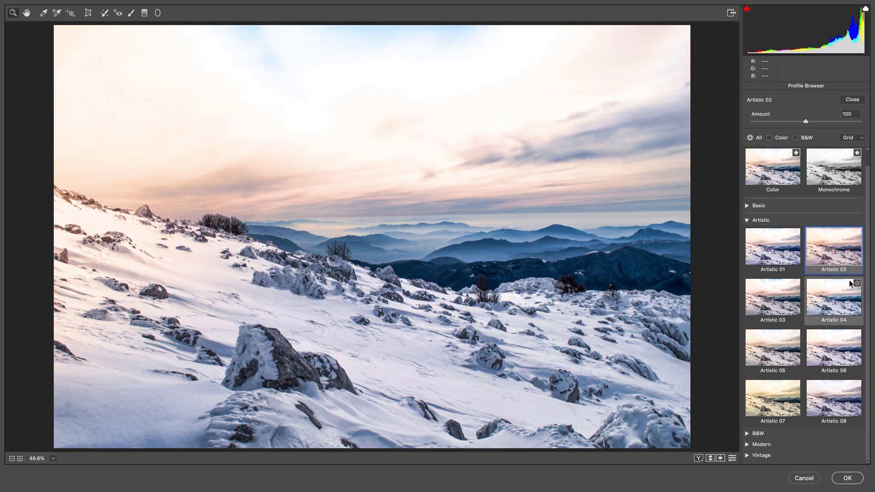
mouse_move(758, 116)
left_mouse_down()
mouse_move(792, 117)
mouse_move(722, 121)
mouse_move(780, 119)
mouse_move(772, 118)
left_mouse_up()
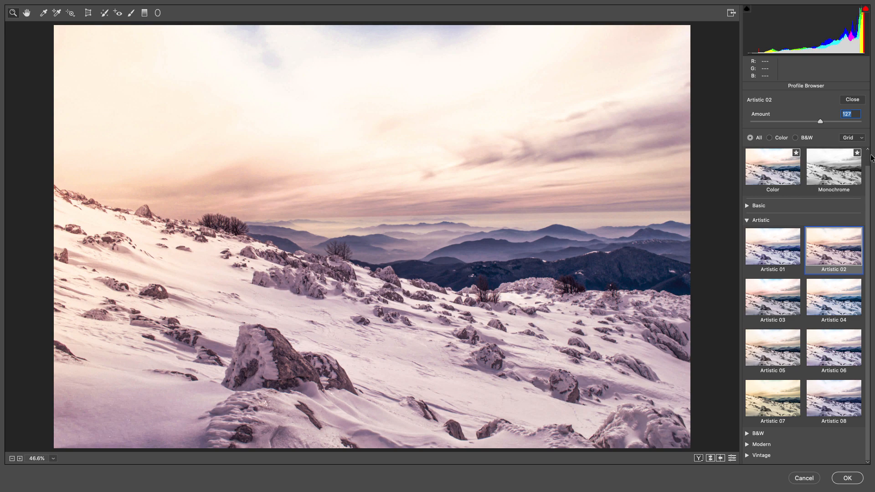
- Collapse the Artistic group and apply the B&W 10 profile from the B&W group
left_click(747, 221)
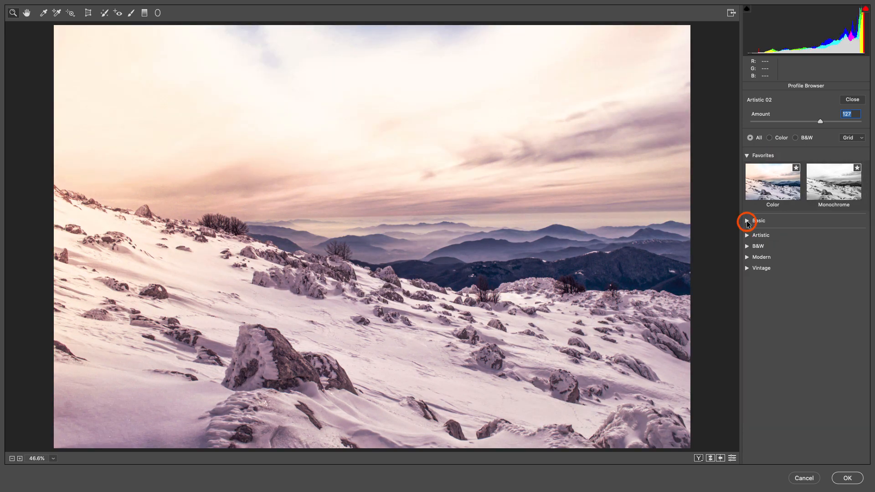
left_click(747, 246)
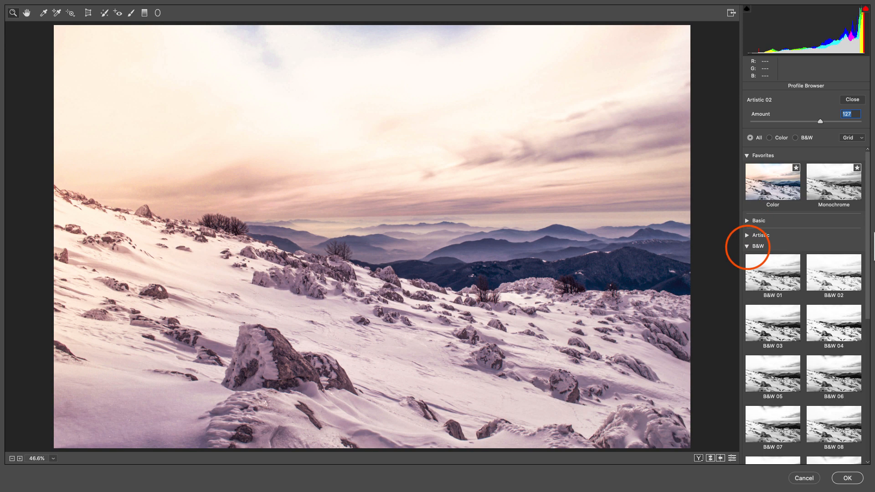
left_click(867, 233)
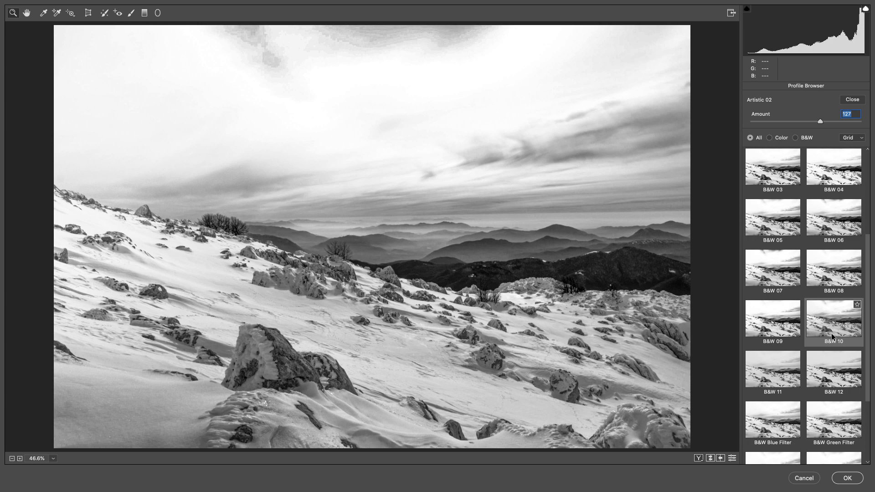
left_click(831, 333)
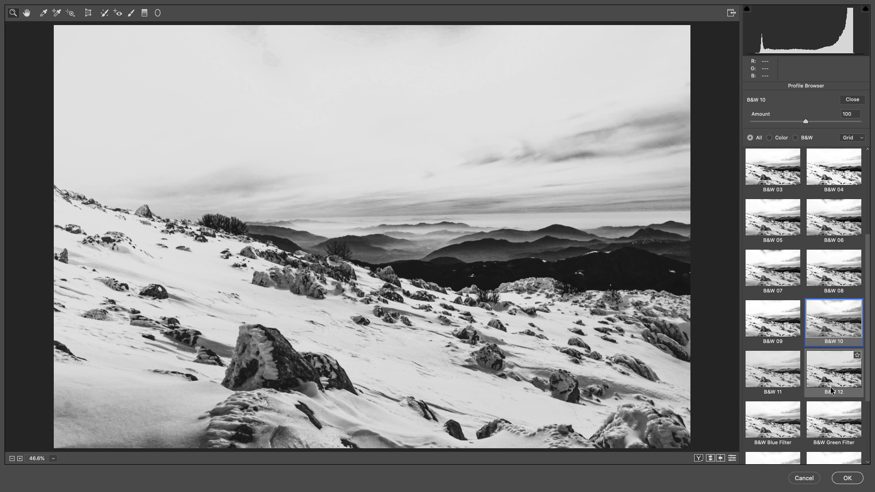
- Try the B&W 12, B&W Green Filter and B&W 05 profiles on the mountain photo
left_click(830, 388)
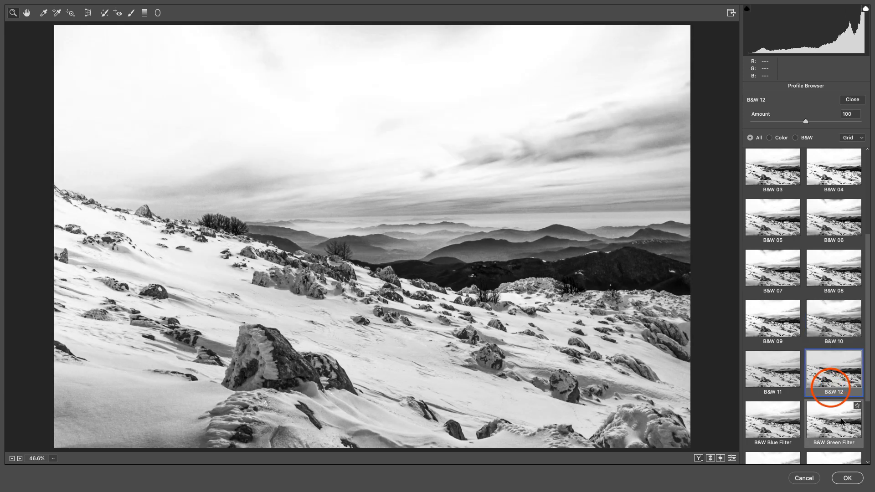
left_click(832, 419)
scroll(840, 417, "down", 3)
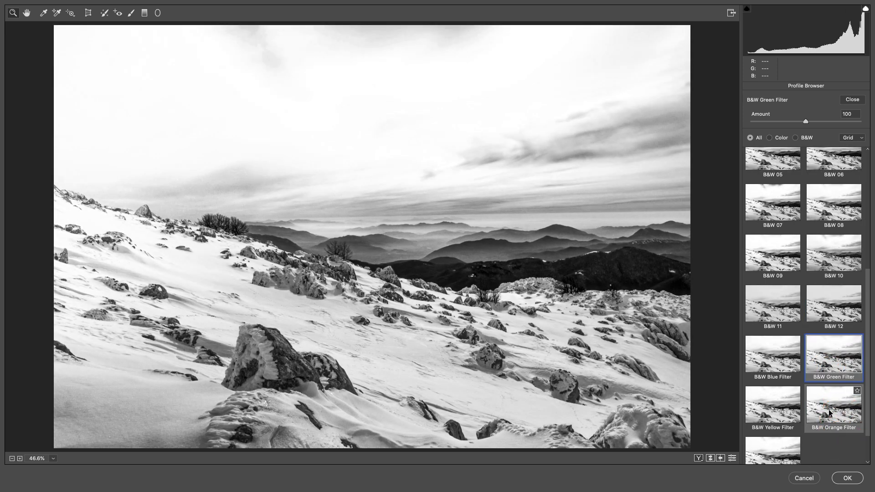
scroll(781, 343, "up", 2)
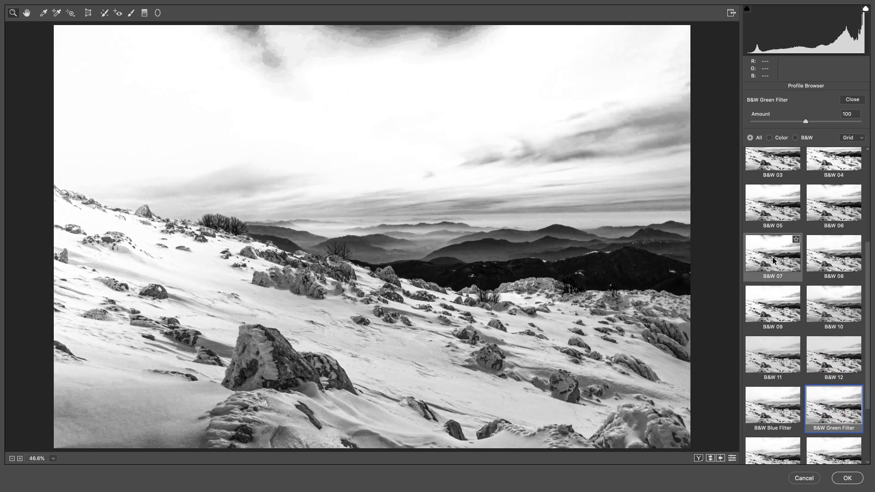
scroll(773, 257, "up", 1)
left_click(764, 212)
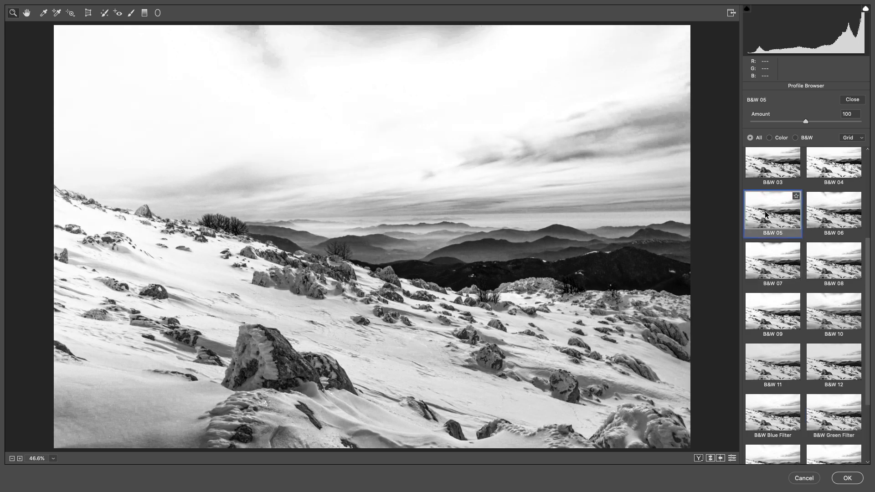
- Apply the B&W 03 profile and set its Amount to 153
scroll(765, 209, "up", 1)
left_click(770, 177)
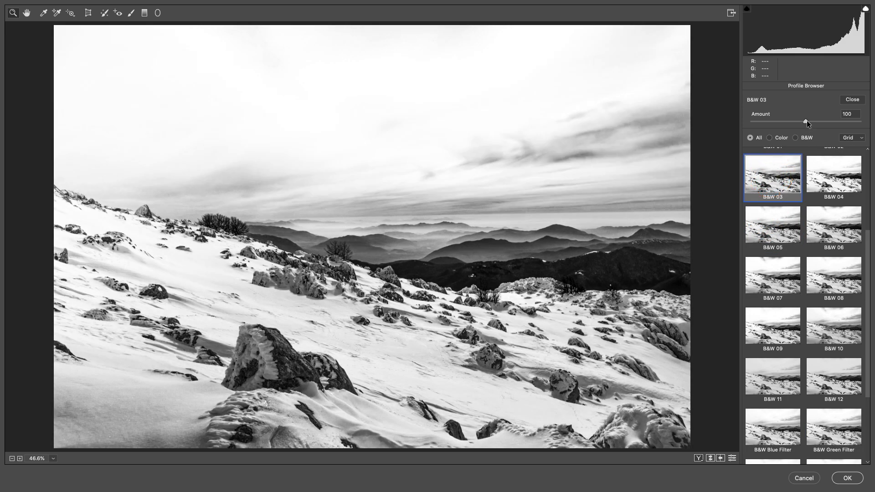
left_click_drag(805, 121, 835, 123)
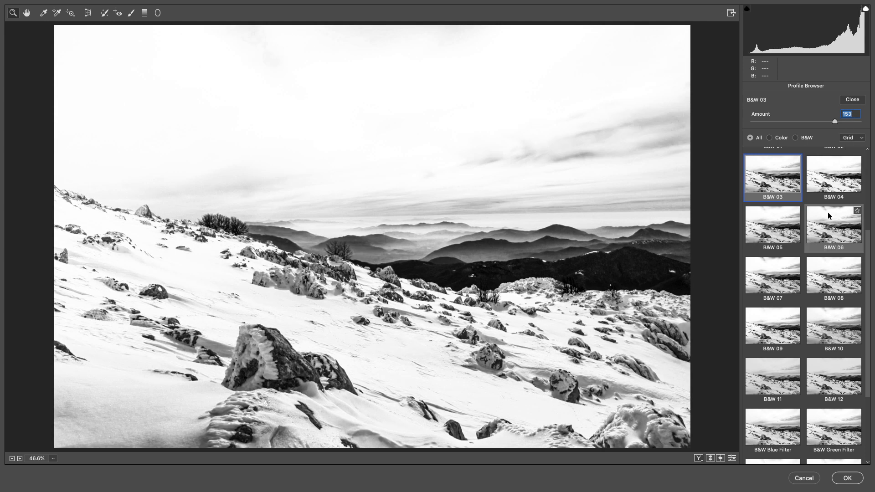
- Show only the color profiles, look into the Modern group, and apply Vintage 02 from the Vintage group
scroll(826, 219, "up", 5)
left_click(778, 137)
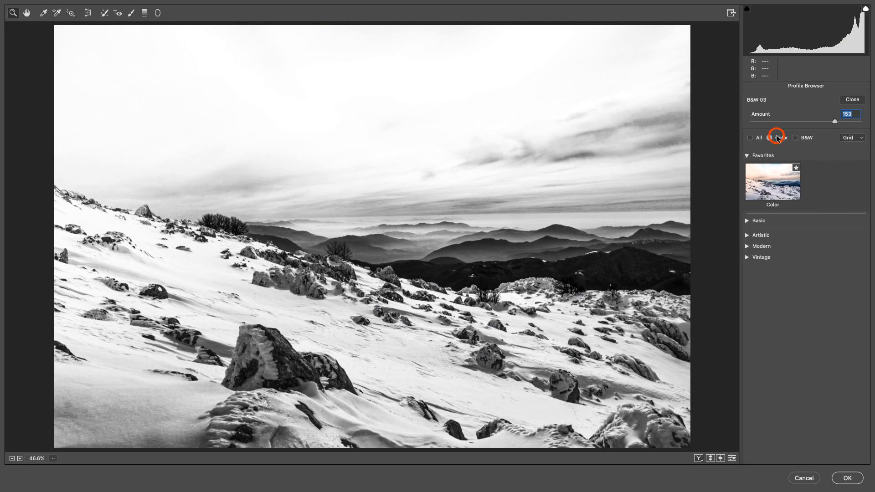
left_click(758, 247)
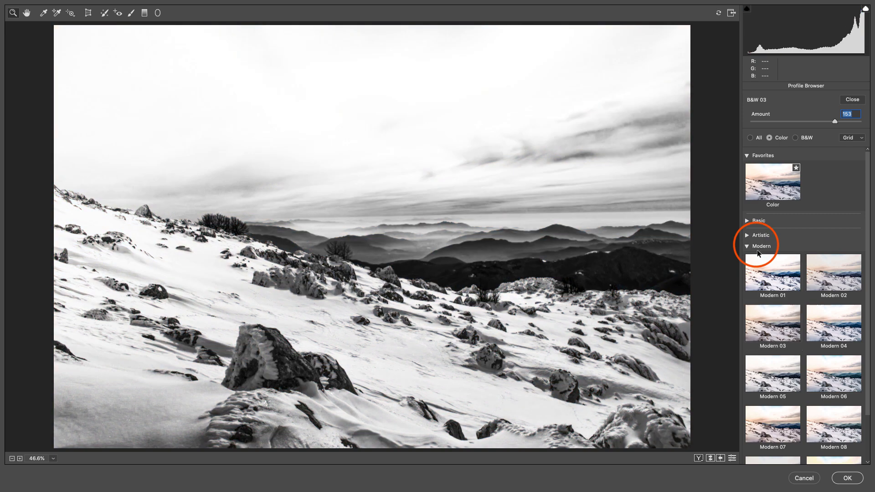
left_click(746, 246)
left_click(749, 256)
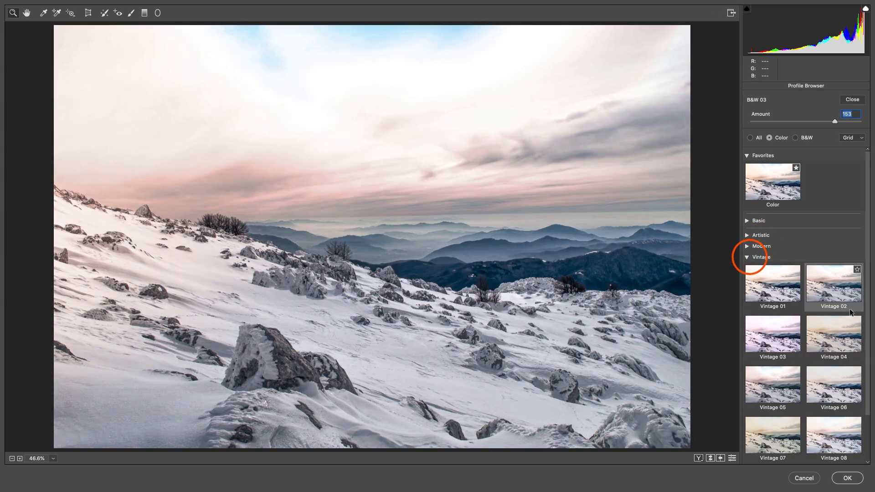
left_click(841, 299)
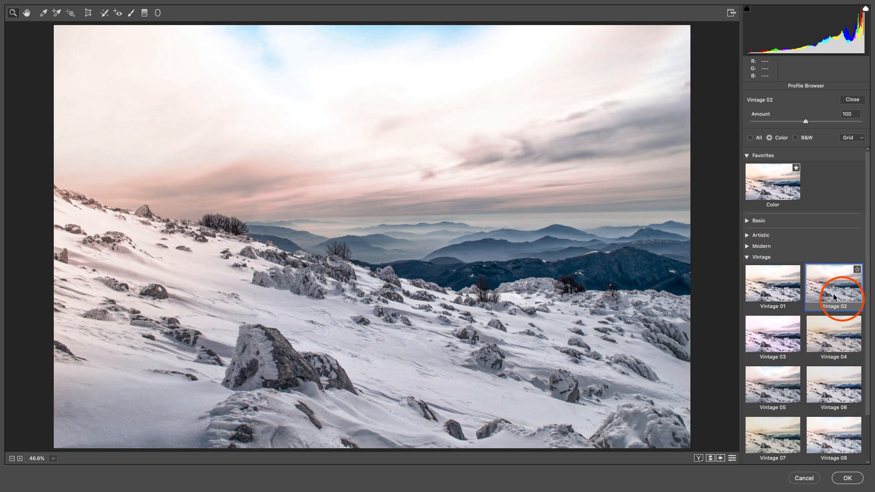
mouse_move(841, 286)
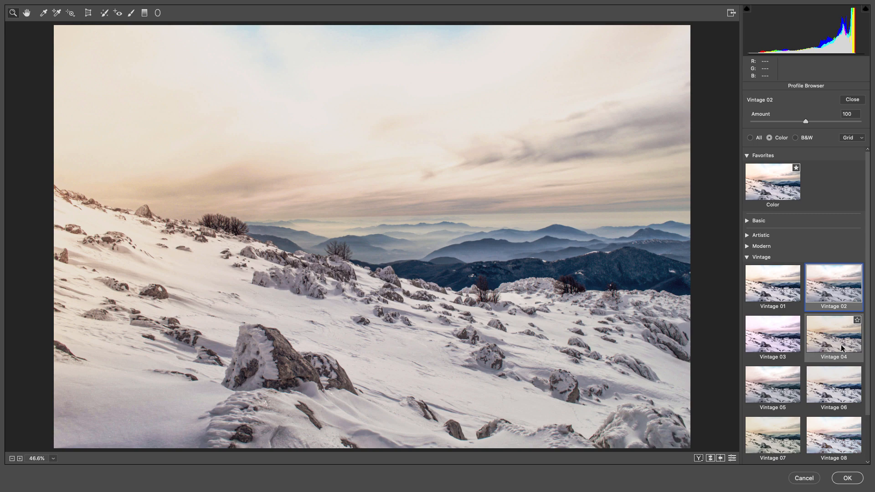
- Apply the Vintage 04 profile with an Amount of 131 and close the Profile Browser
left_click(840, 345)
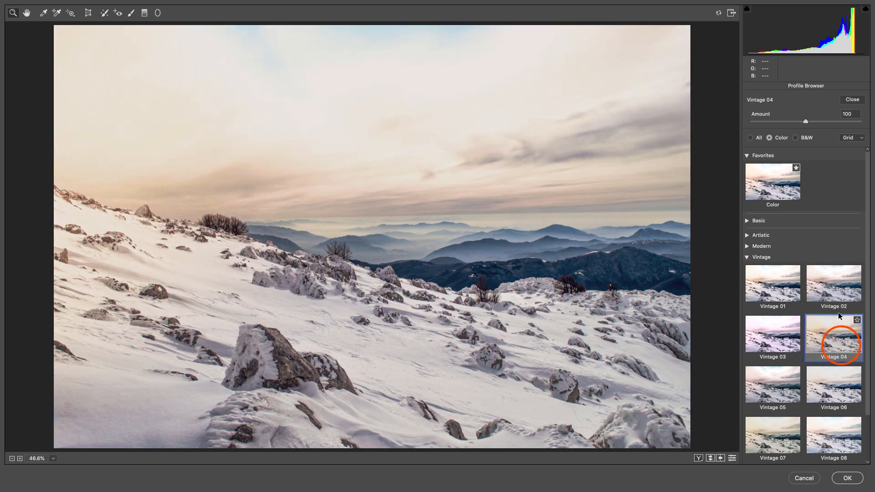
left_click_drag(806, 125, 822, 122)
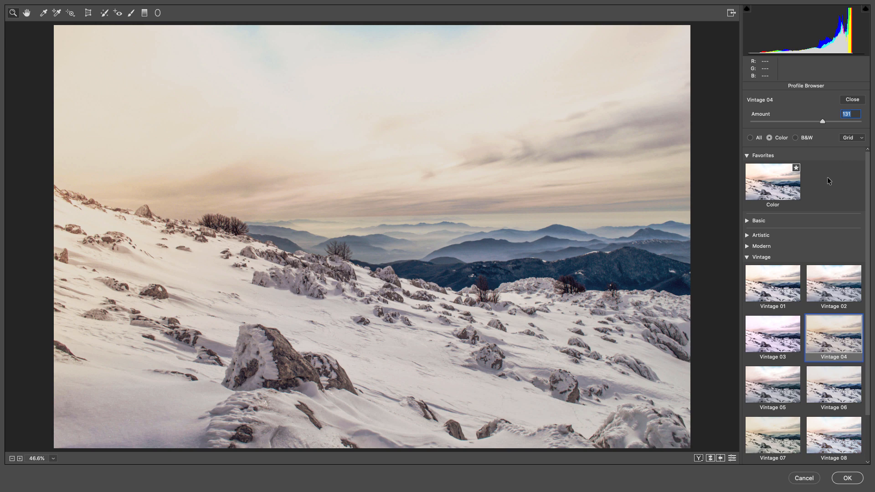
left_click(850, 100)
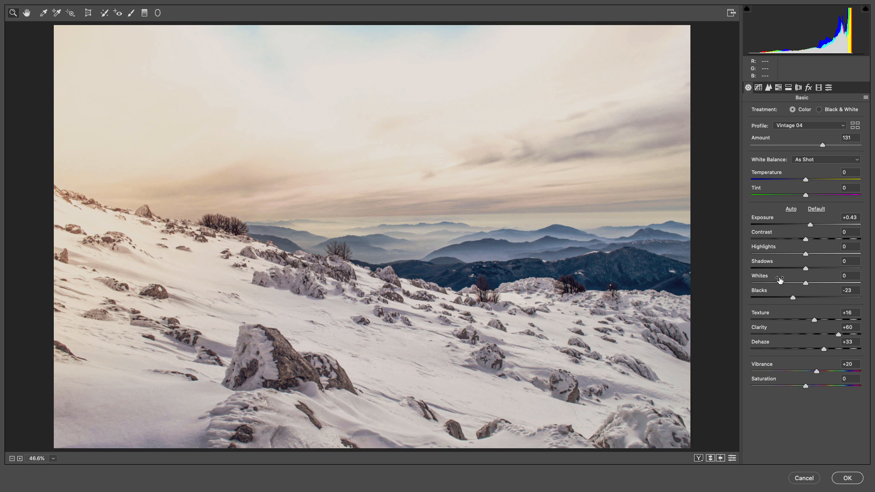
- Set Shadows to -38, Blacks to -49, Exposure to +0.63 and Clarity to +75
left_click_drag(780, 267, 762, 292)
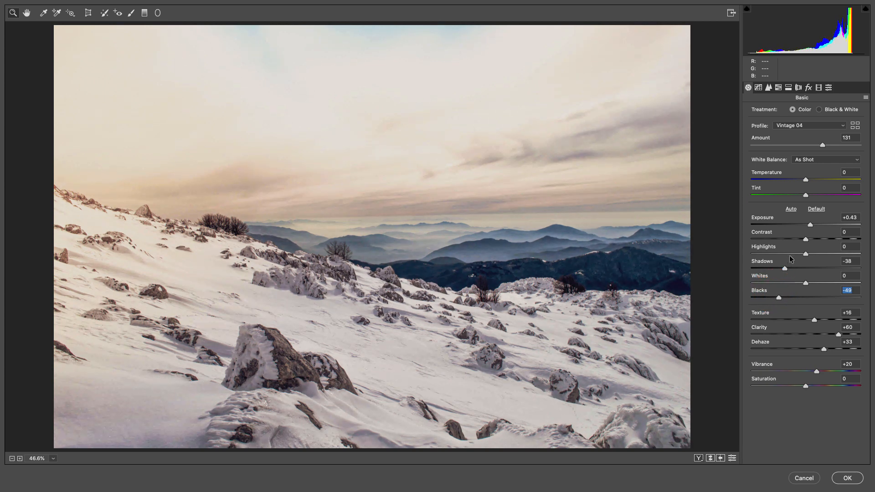
left_click_drag(780, 222, 777, 221)
left_click_drag(773, 332, 776, 332)
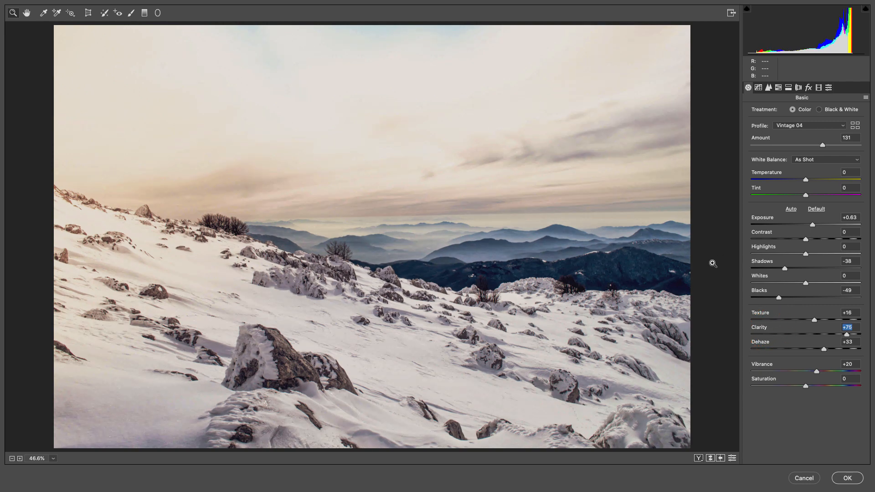
- Toggle the filter preview to compare the adjusted photo with the original
key("p")
key("p")
key("p")
key("p")
key("p")
key("p")
- Raise Exposure to +0.90 and apply the Camera Raw filter to the photo
left_click_drag(805, 223, 808, 223)
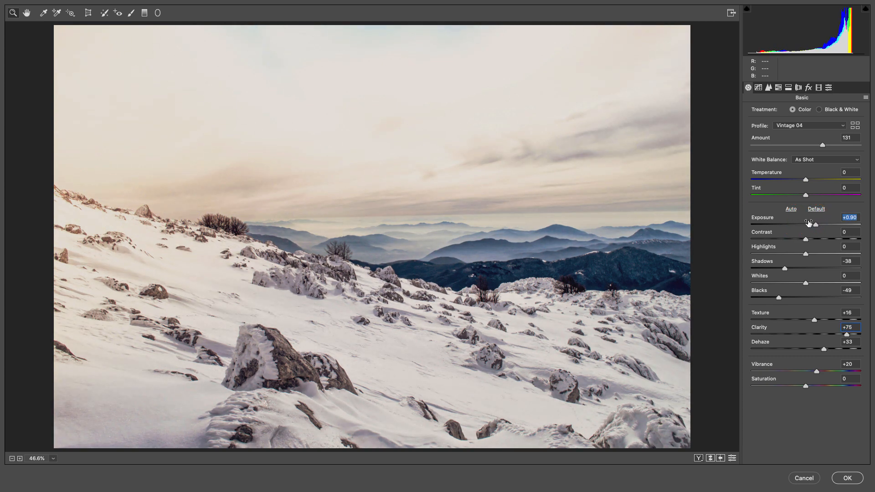
left_click(848, 478)
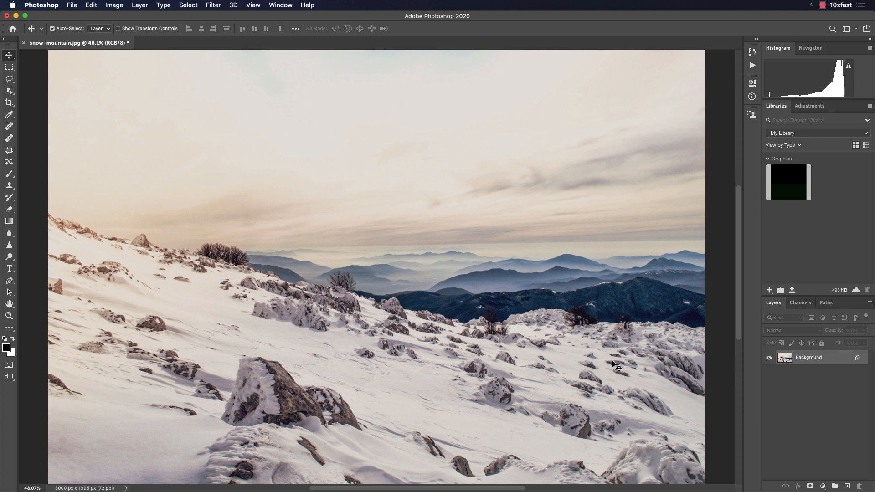
- Compare before and after by undoing and redoing the Camera Raw filter, and revert the photo to its saved state
key("super")
key("super+z")
key("super+shift+z")
key("super+z")
key("super+shift+z")
key("F12")
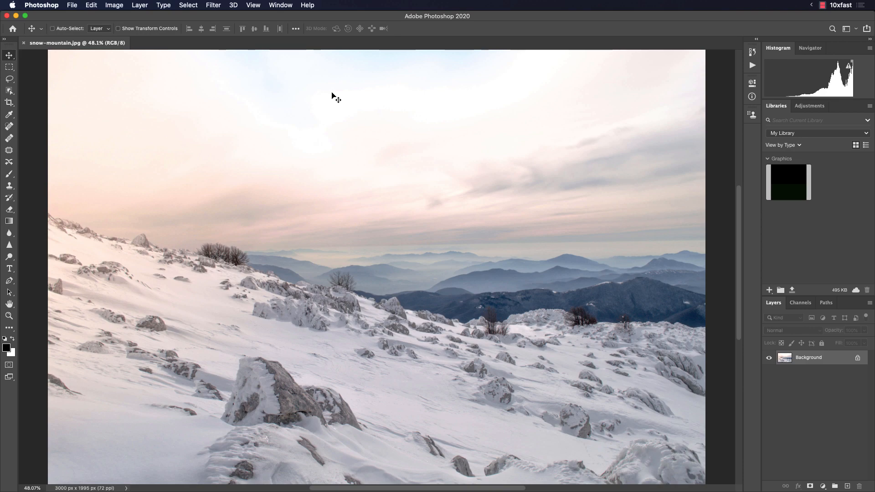
- Open the Camera Raw filter and set Exposure +0.35, Whites +28, Blacks -30, Texture +41, Clarity +39, Dehaze +11 and Vibrance +37
key("shift+super+a")
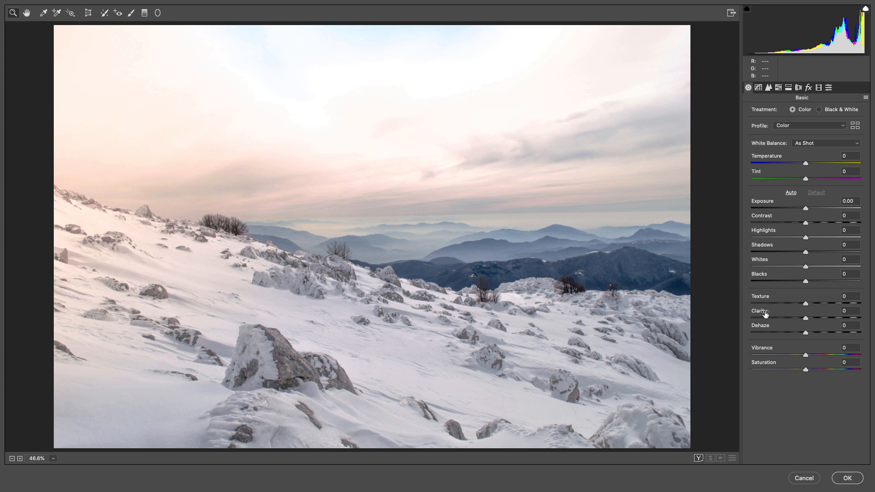
left_click_drag(762, 311, 779, 261)
left_click_drag(765, 202, 775, 205)
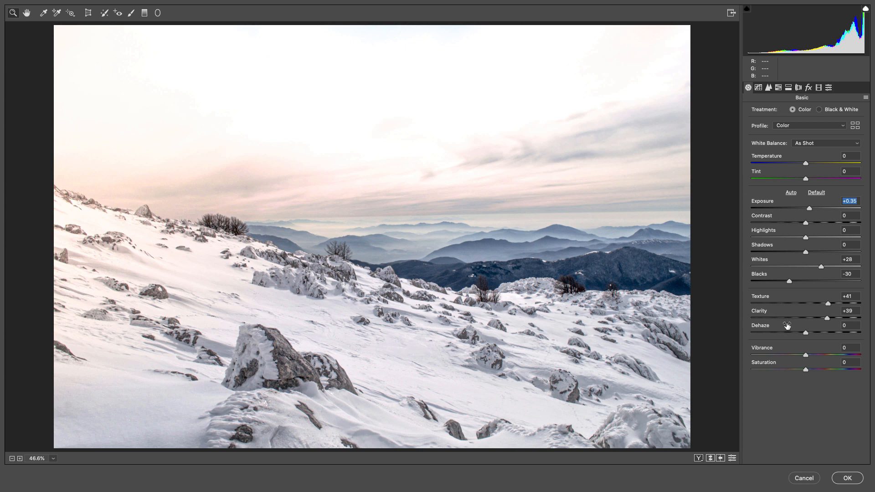
left_click_drag(773, 327, 781, 349)
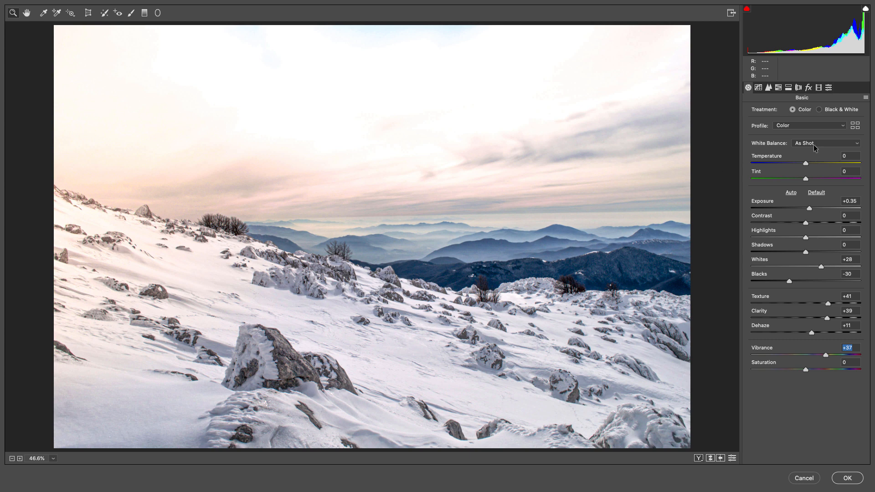
- Switch the treatment to Black & White and apply the B&W 05 profile with an Amount of 119
left_click(827, 111)
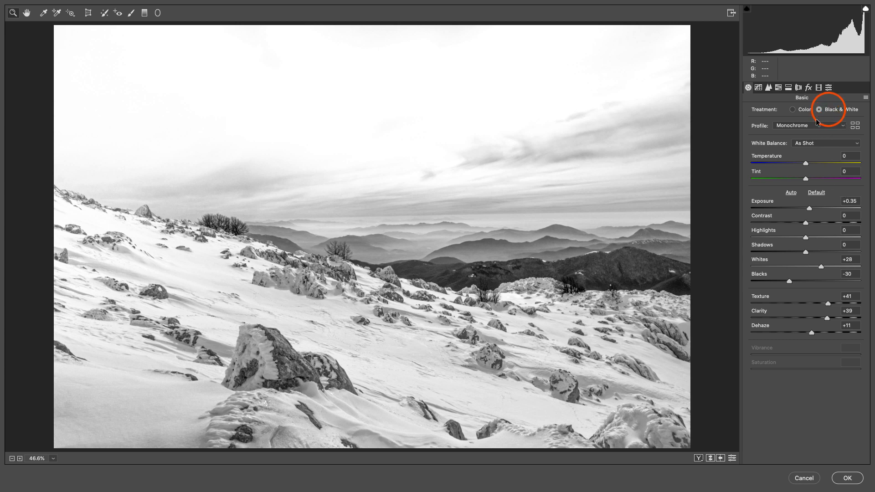
left_click(855, 124)
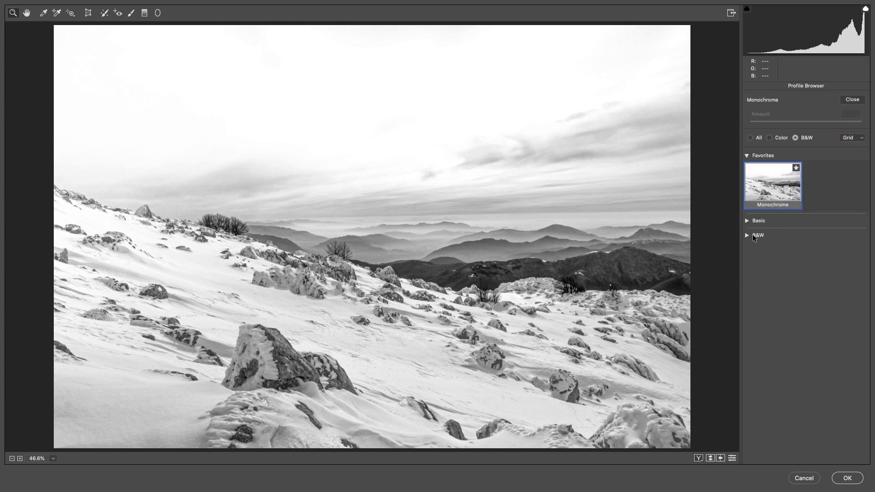
left_click(753, 236)
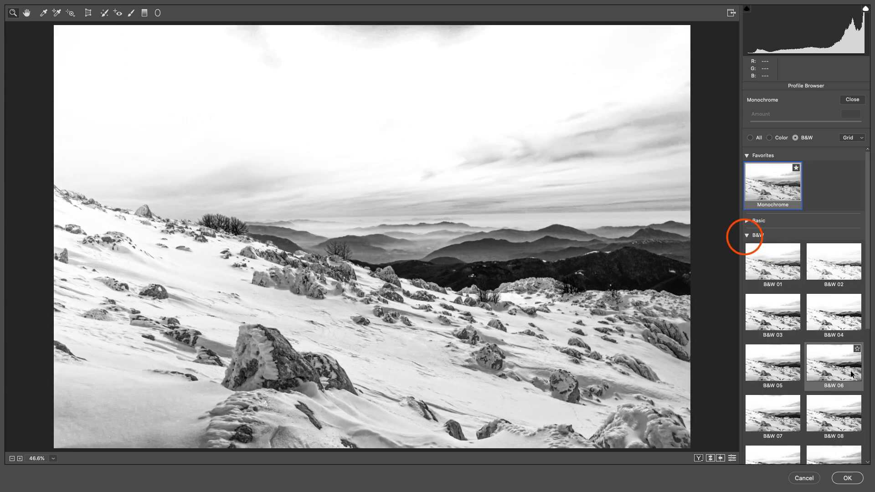
scroll(844, 367, "down", 1)
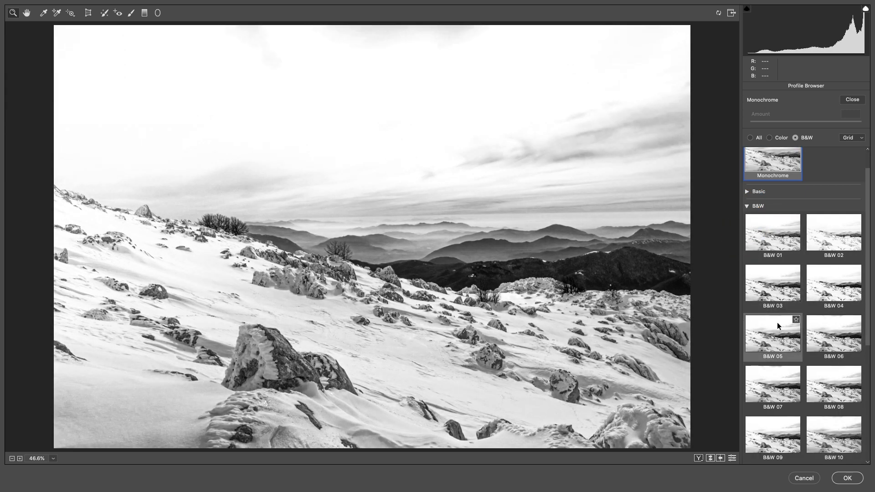
left_click(778, 323)
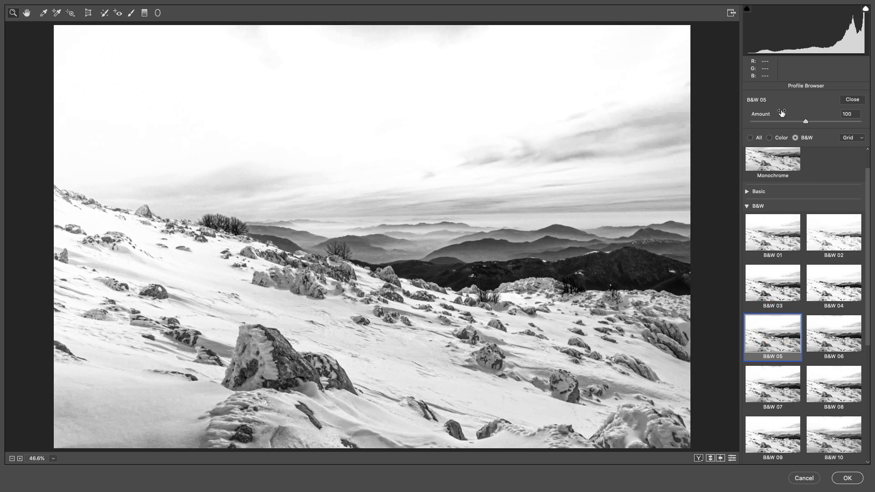
left_click_drag(808, 123, 817, 121)
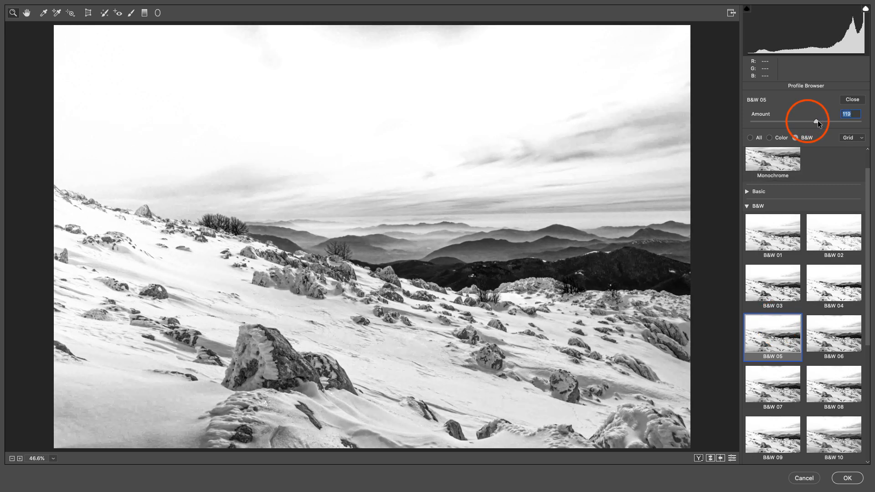
left_click(852, 99)
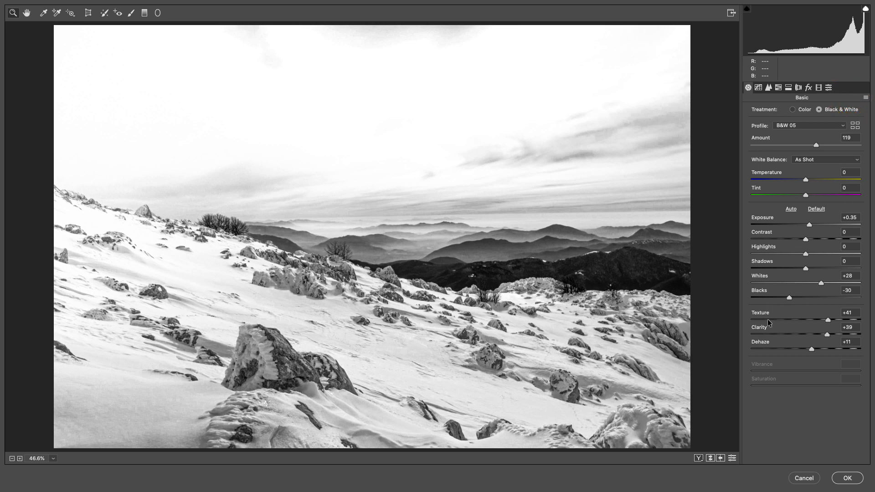
- Raise Texture to +65, Clarity to +68 and Dehaze to +27, and increase the sharpening Amount in the Detail settings
left_click_drag(763, 316, 774, 341)
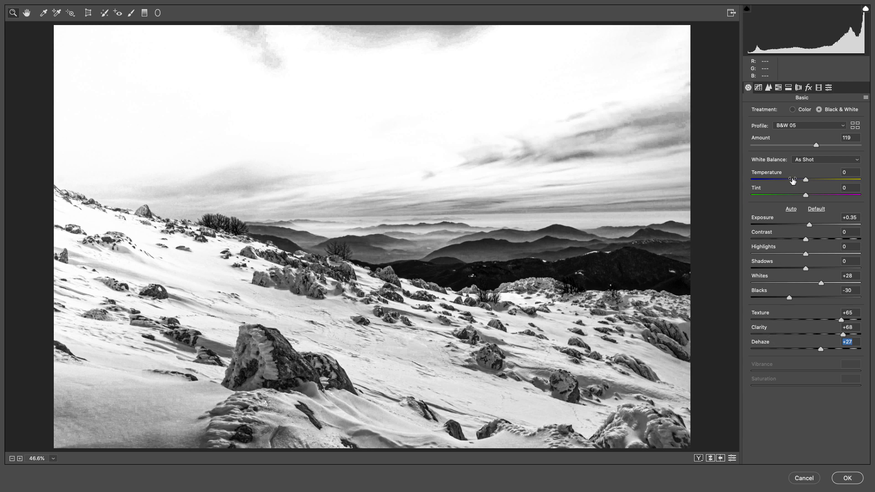
left_click(769, 88)
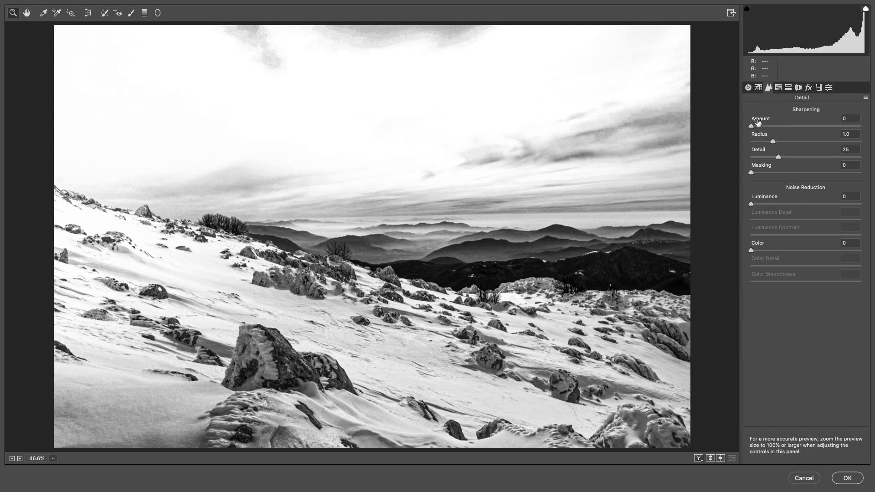
left_click_drag(757, 120, 811, 122)
left_click(748, 87)
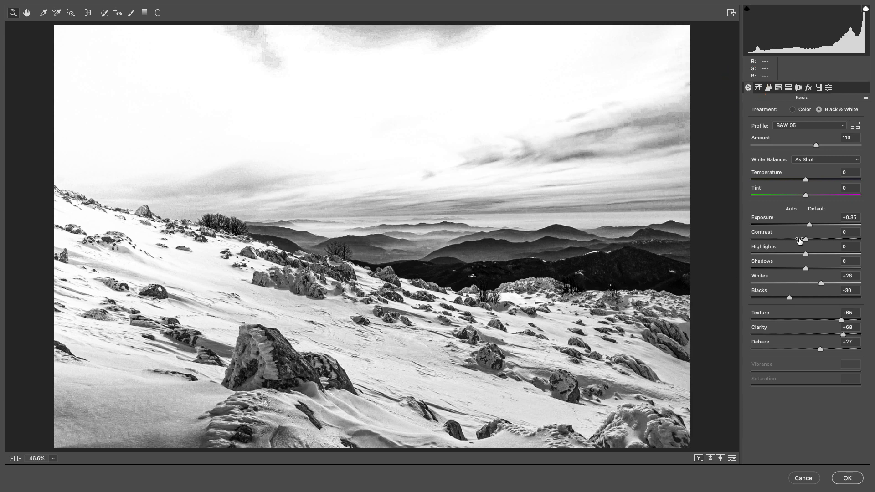
- Lower Exposure to -0.30 and apply the Camera Raw filter to the black-and-white photo
left_click_drag(787, 221, 780, 221)
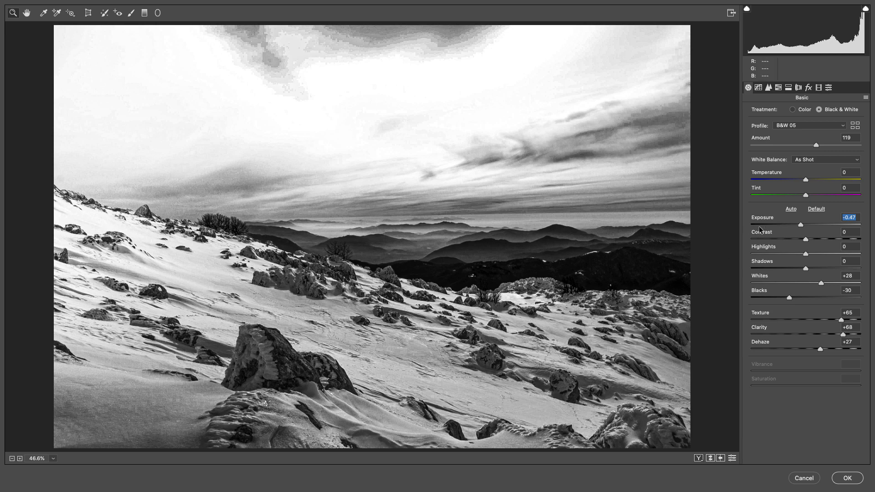
left_click_drag(765, 219, 778, 234)
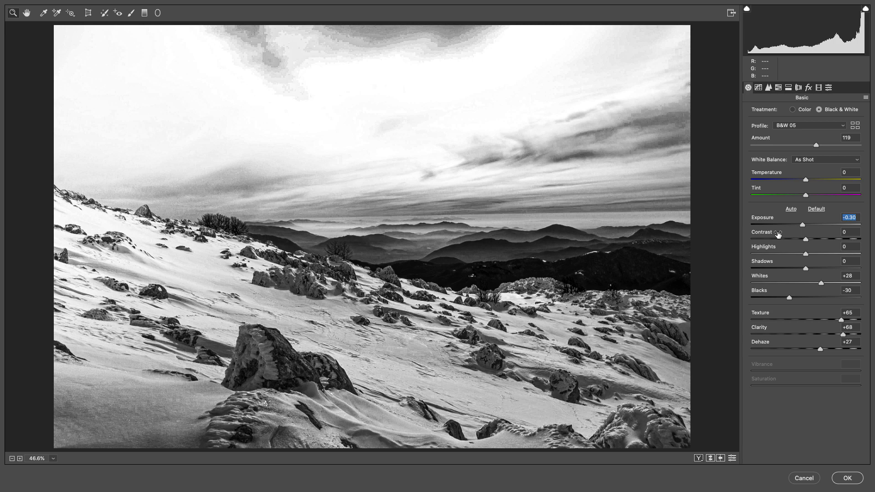
left_click(846, 477)
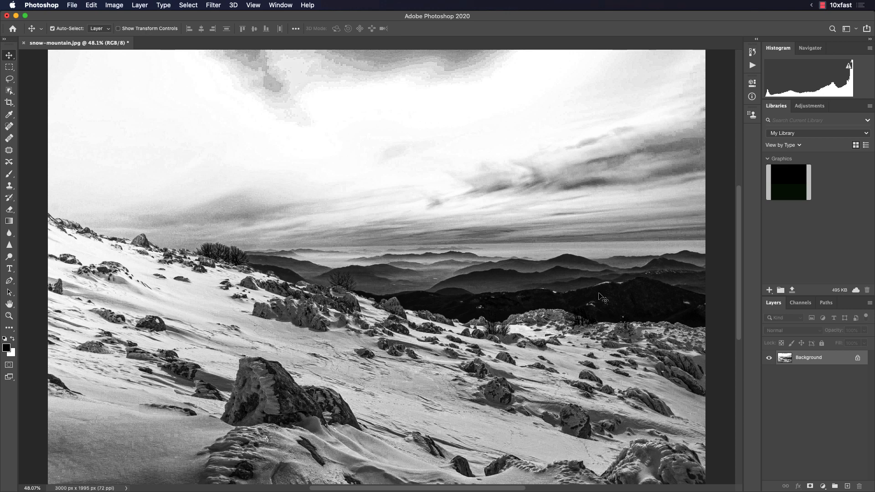
- Revert the photo to its last saved version and duplicate the Background layer
key("F12")
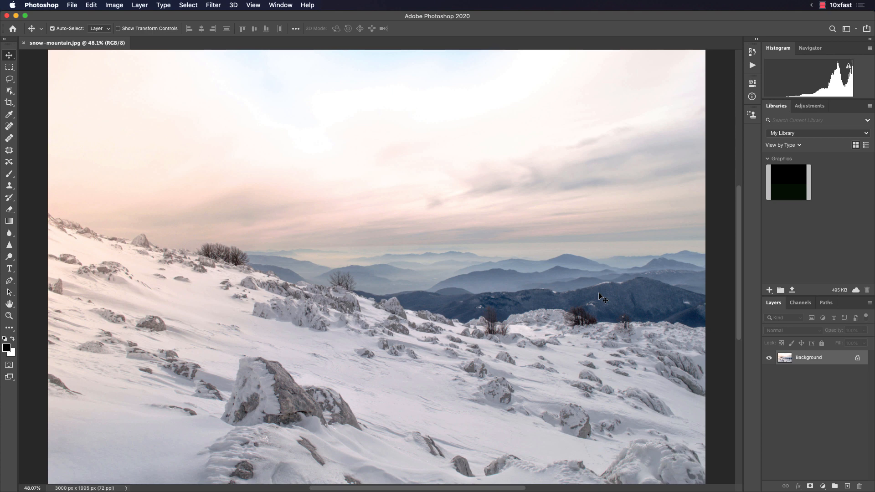
key("F7")
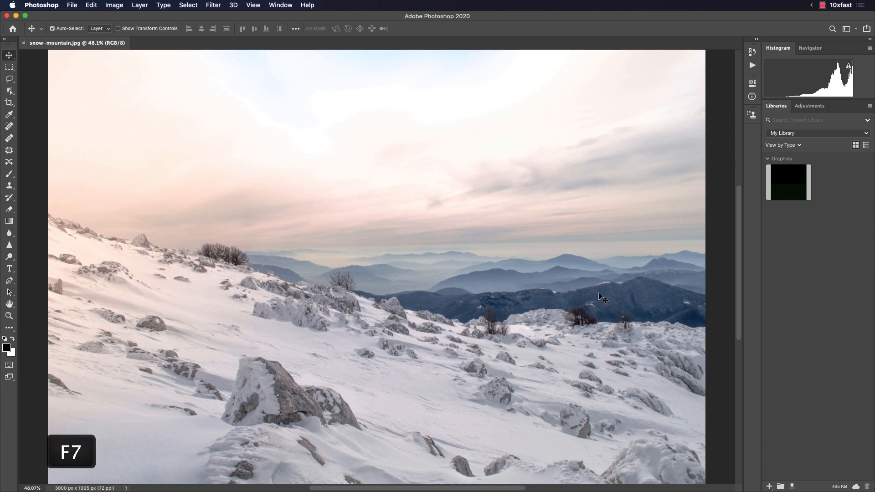
key("F7")
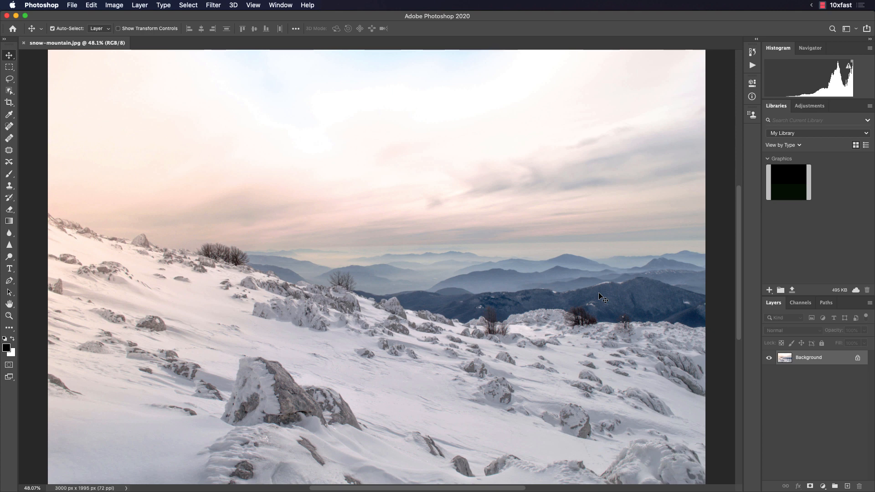
key("super+j")
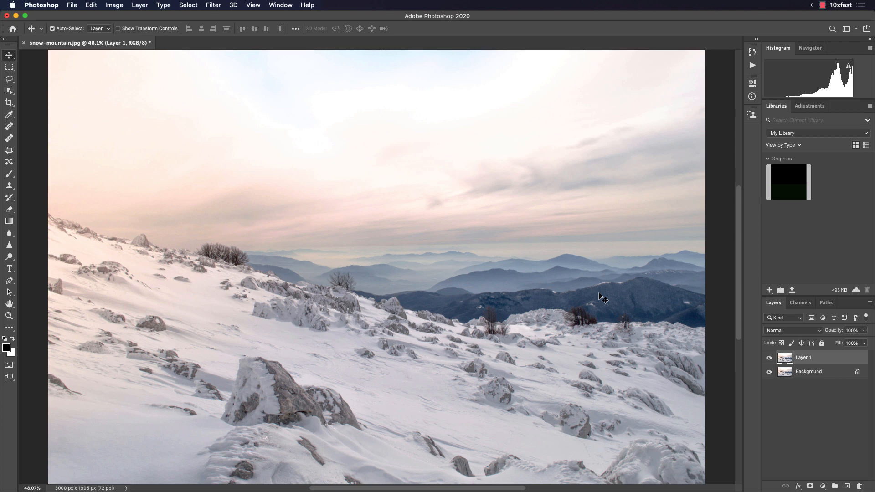
- Cycle the duplicate layer through the blend modes from Dissolve to Exclusion to preview their effects on the photo
key("shift+plus")
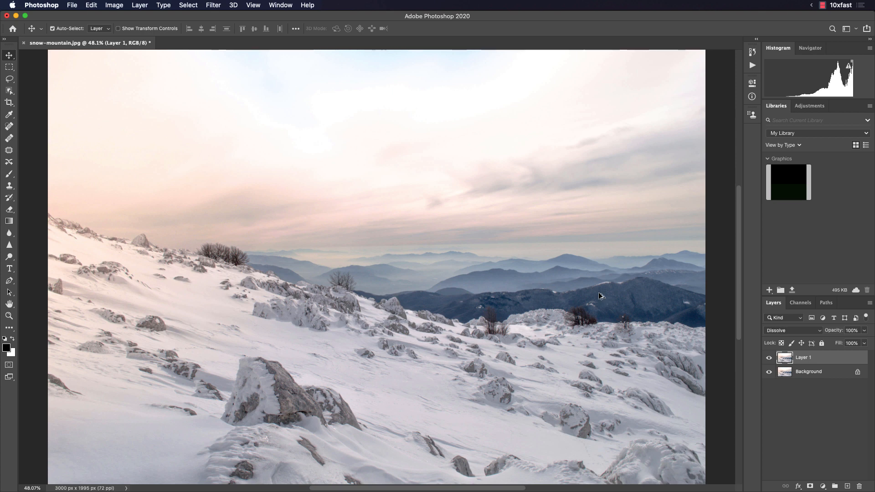
key("shift+plus")
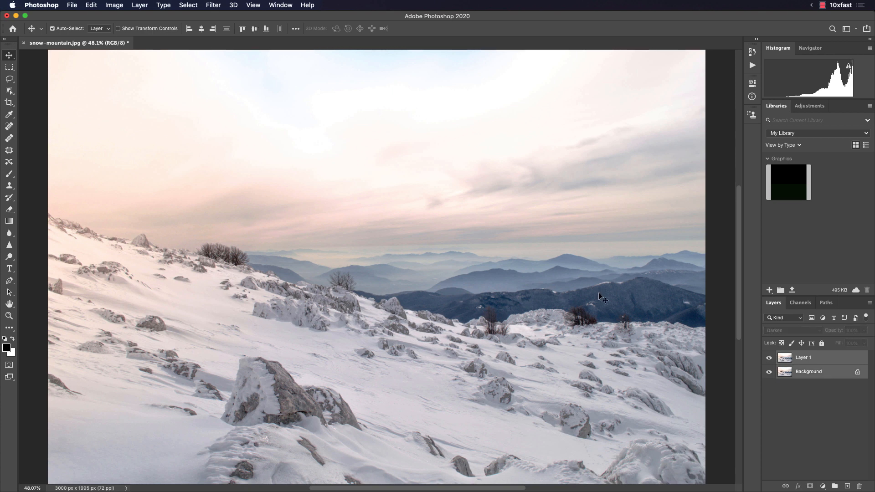
left_click(834, 356)
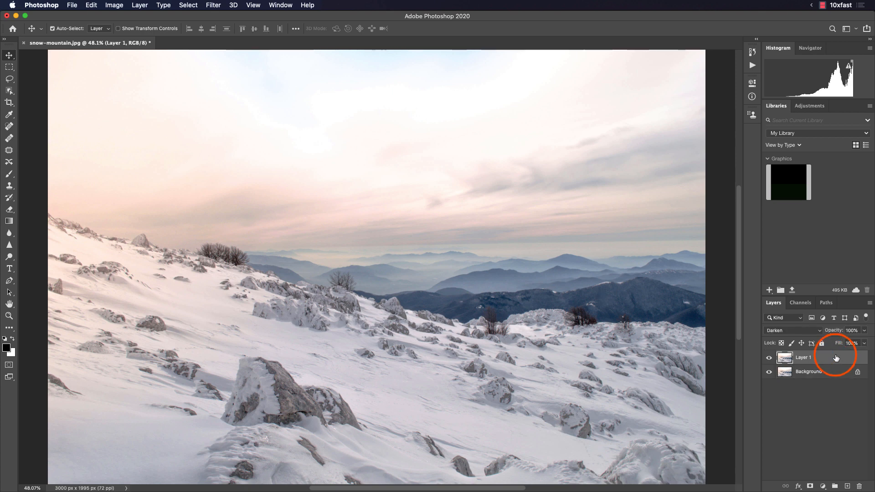
key("shift+plus")
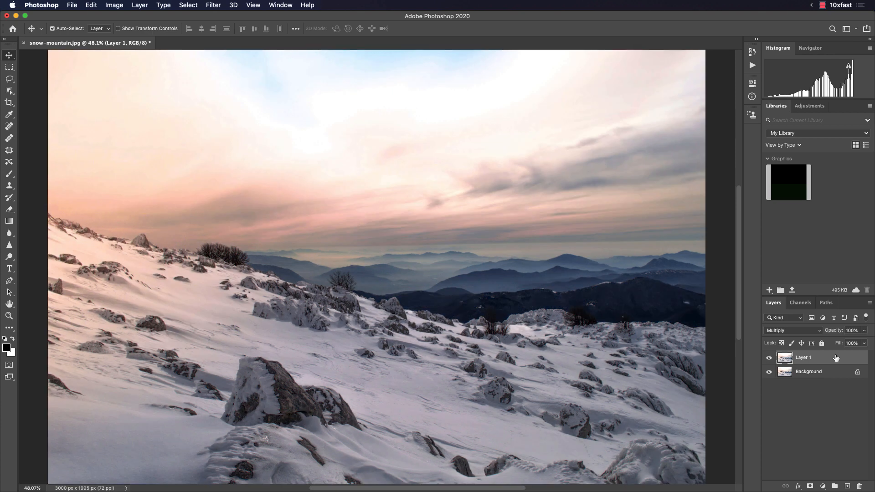
key("shift+plus")
key("shift+plus")
key("shift+plus")
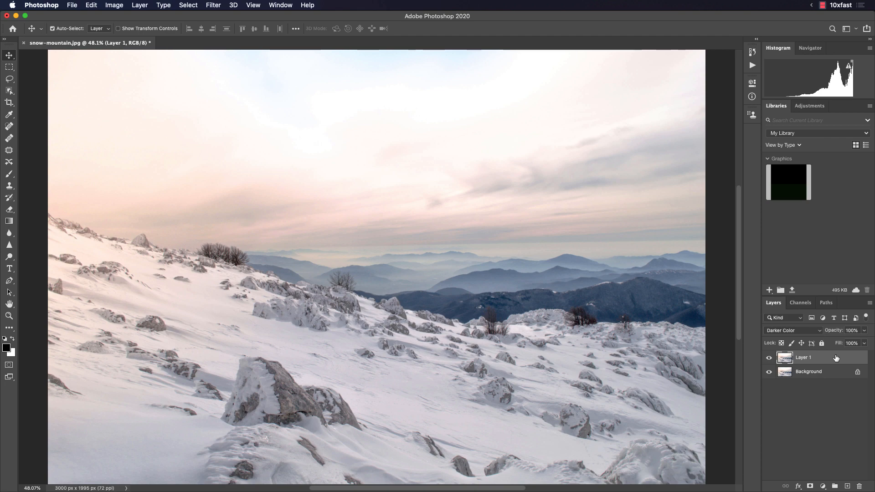
key("shift+plus")
key("shift+plus")
key("shift+plus")
key("shift+plus")
key("shift+plus")
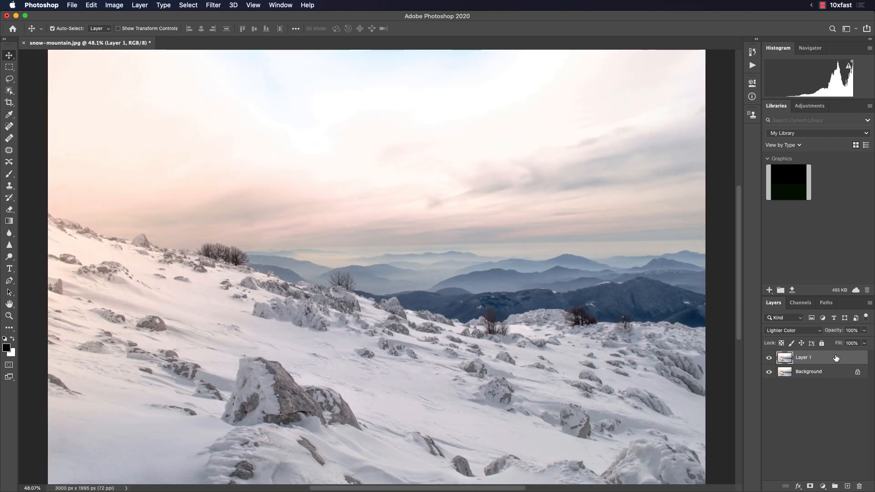
key("shift+plus")
key("shift+plus")
key("shift+plus")
key("shift+plus")
key("shift+plus")
key("shift+plus")
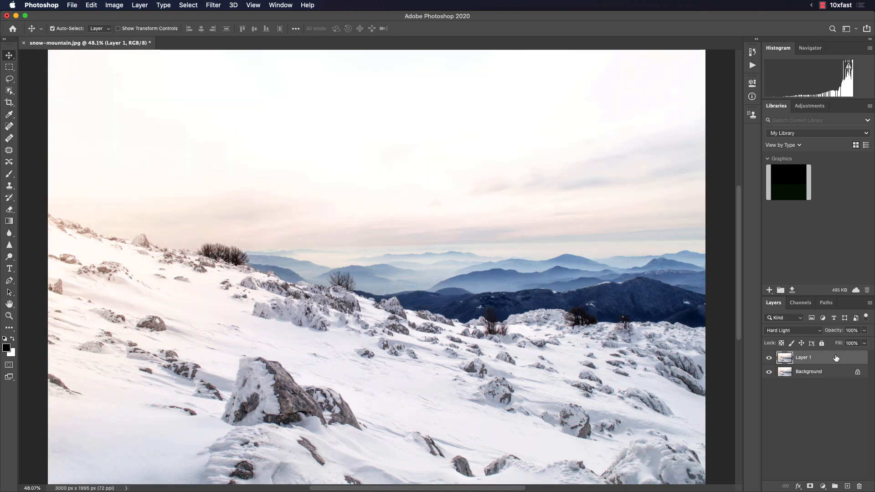
key("shift+plus")
key("shift+plus")
key("shift+plus")
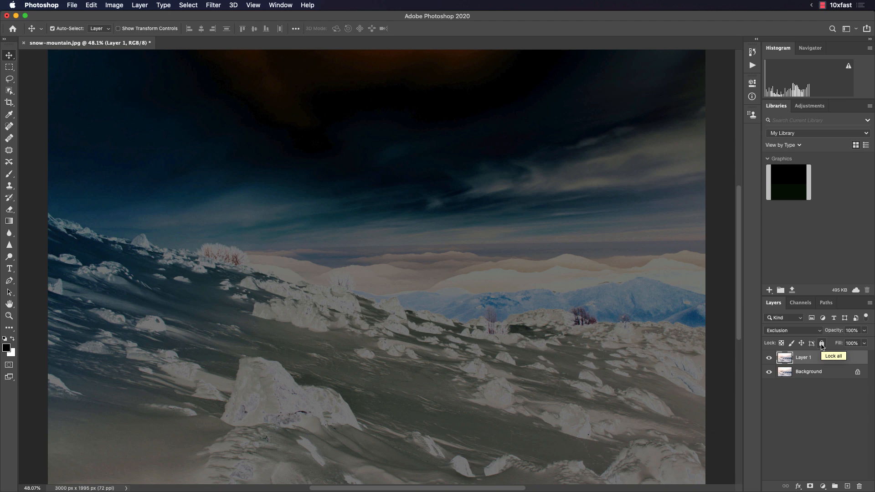
left_click(823, 344)
mouse_move(809, 317)
left_mouse_down()
mouse_move(780, 316)
mouse_move(752, 332)
mouse_move(807, 345)
mouse_move(827, 324)
mouse_move(776, 314)
left_mouse_up()
key("Escape")
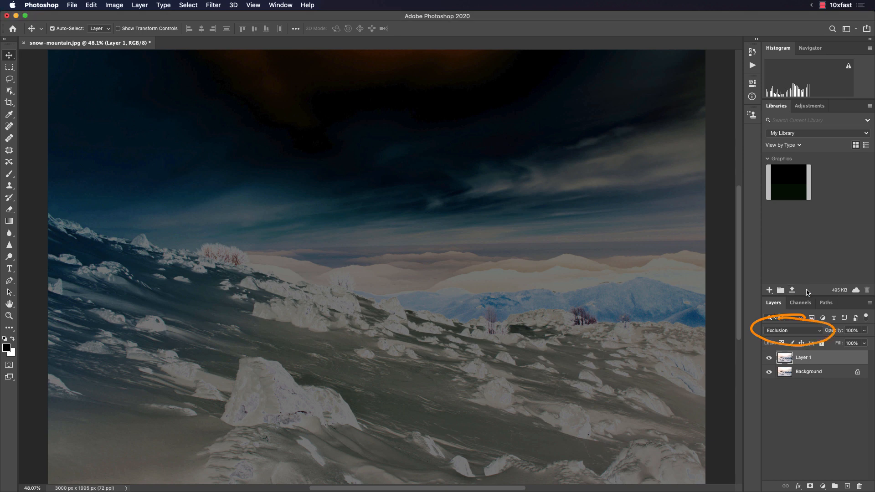
- Set the duplicate layer's blend mode to Screen and its Opacity to 50%
key("shift+plus")
key("shift+plus")
key("shift+plus")
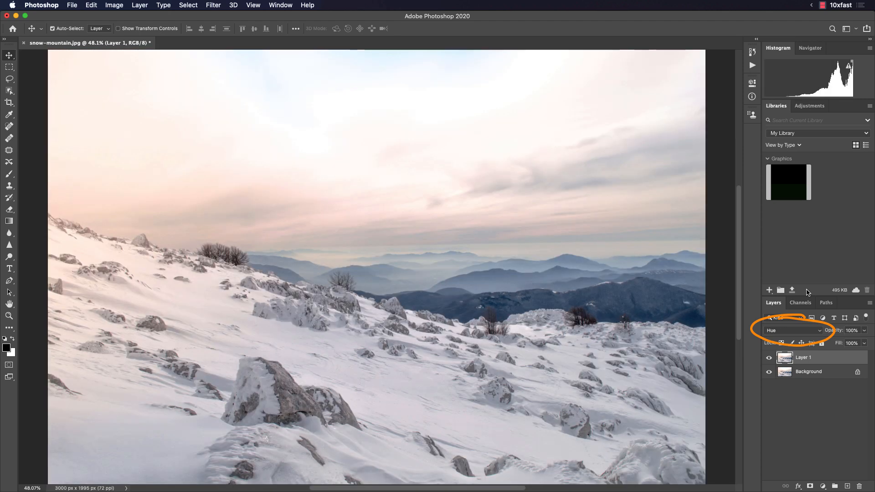
key("shift+plus")
key("shift+plus")
key("shift+plus")
key("shift+plus")
key("shift+plus")
key("shift+plus")
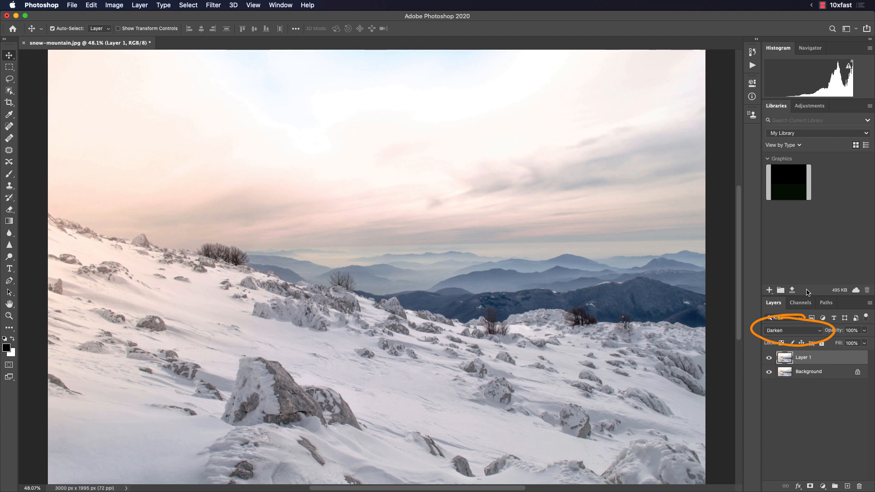
key("shift+plus")
key("shift+plus")
key("shift+plus")
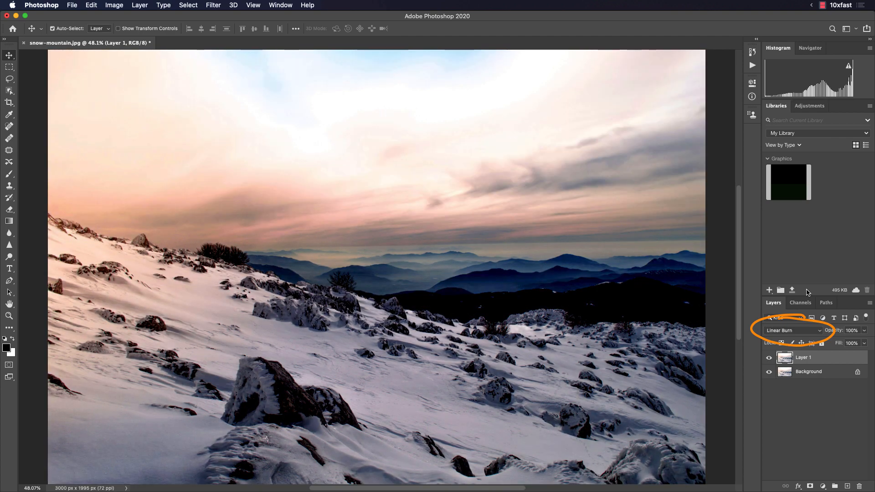
key("shift+plus")
key("shift+plus")
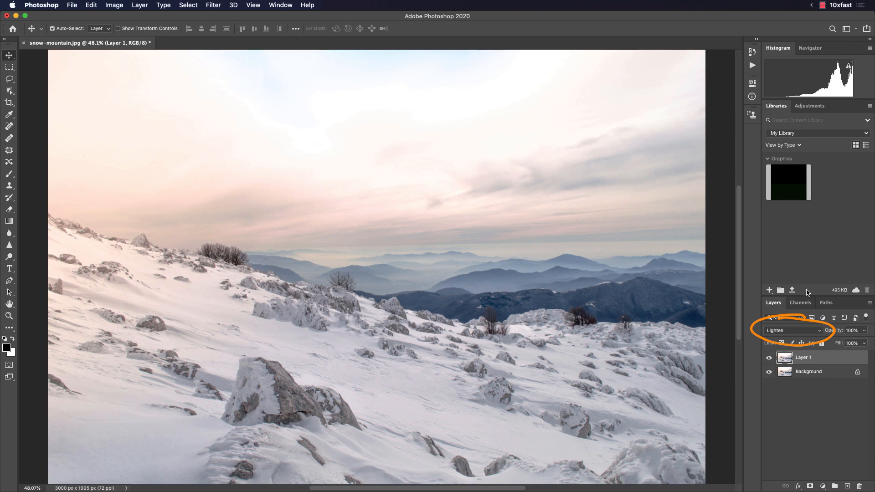
key("shift+plus")
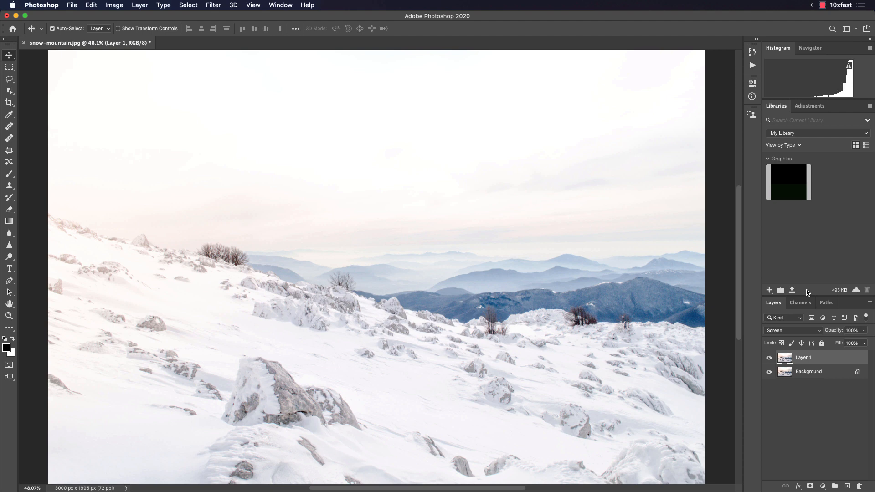
key("5")
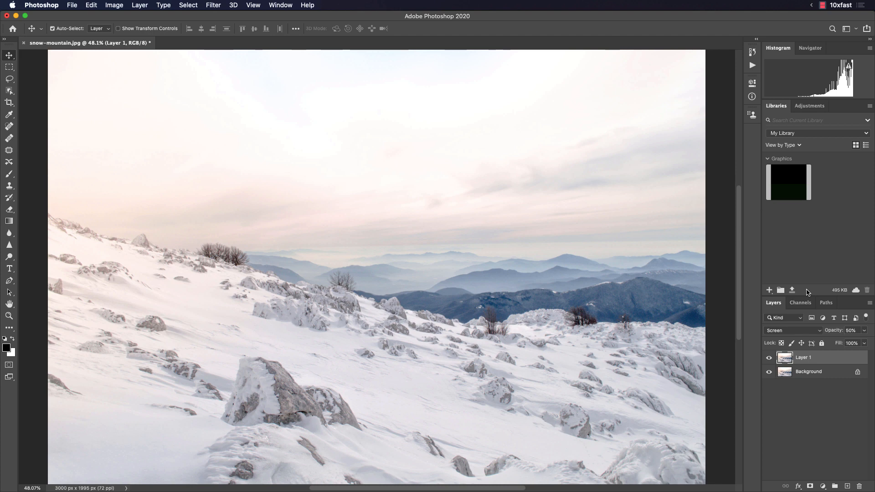
mouse_move(856, 320)
left_mouse_down()
mouse_move(831, 318)
mouse_move(845, 342)
mouse_move(854, 316)
left_mouse_up()
mouse_move(793, 324)
left_mouse_down()
mouse_move(775, 316)
mouse_move(766, 336)
mouse_move(820, 329)
mouse_move(760, 314)
left_mouse_up()
- Apply the Camera Raw filter to Layer 1 with Exposure +1.16, Texture +39 and Clarity +100
key("super+shift+a")
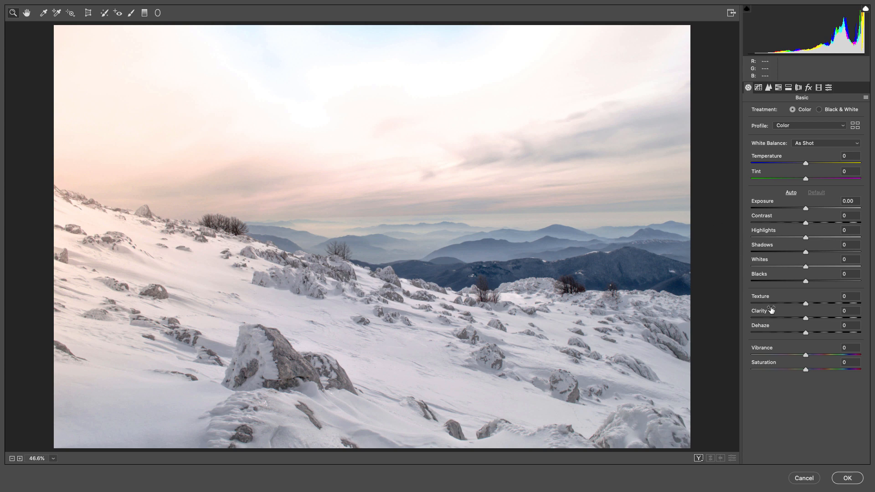
left_click_drag(759, 311, 790, 296)
left_click_drag(773, 205, 800, 205)
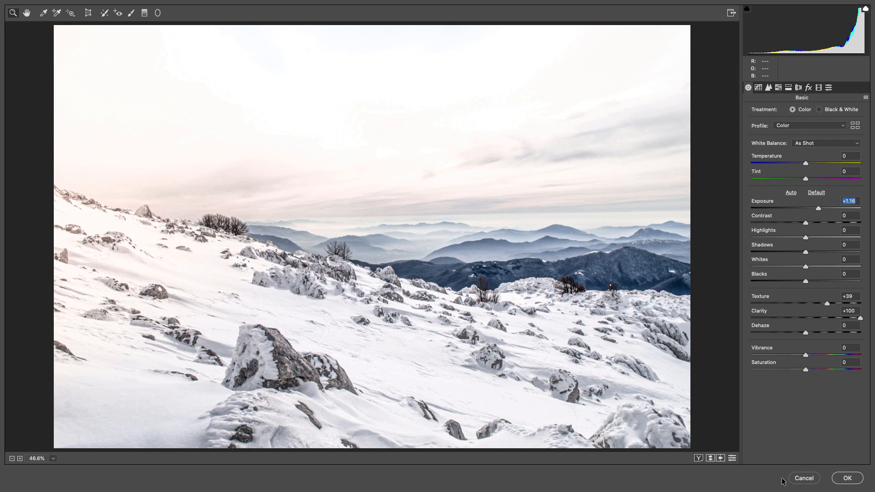
left_click(848, 478)
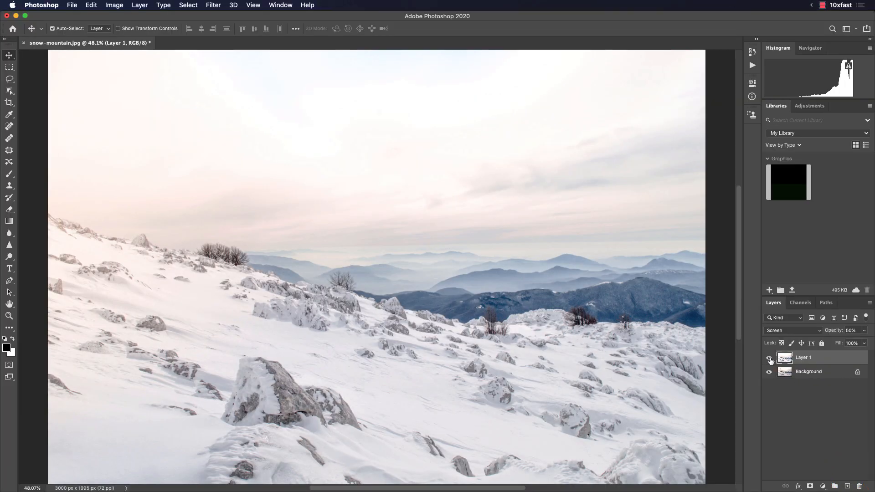
- Compare the photo with and without Layer 1, and try the layer's Opacity at 30% and 100% before restoring 50%
left_click(769, 358)
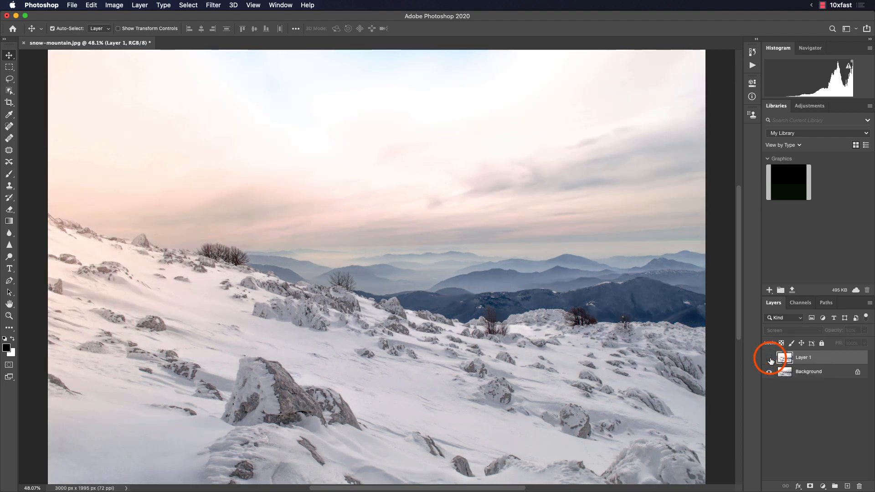
left_click(769, 358)
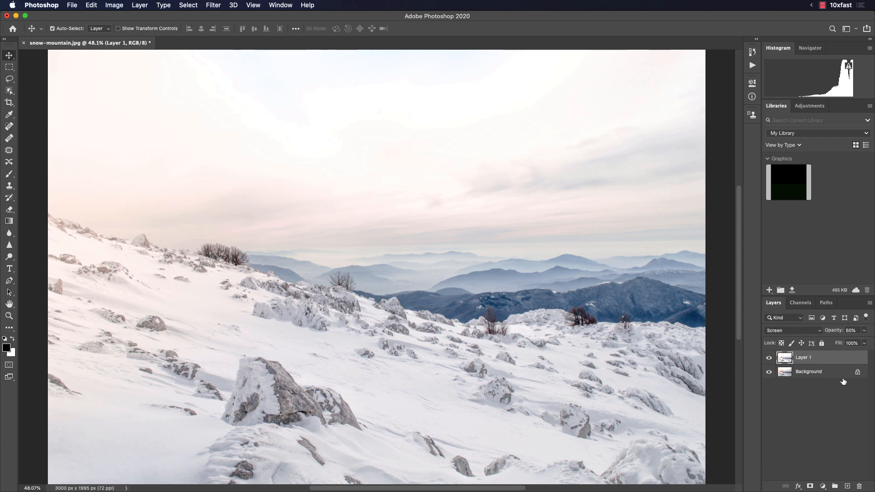
key("3")
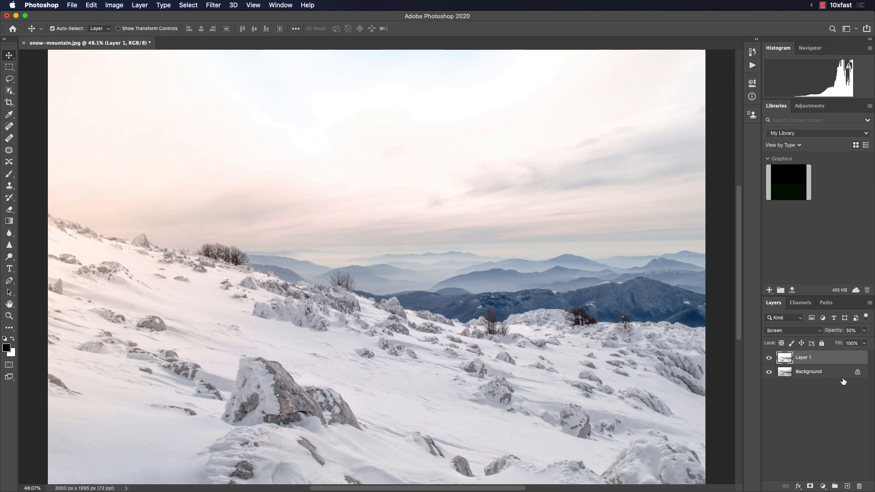
key("0")
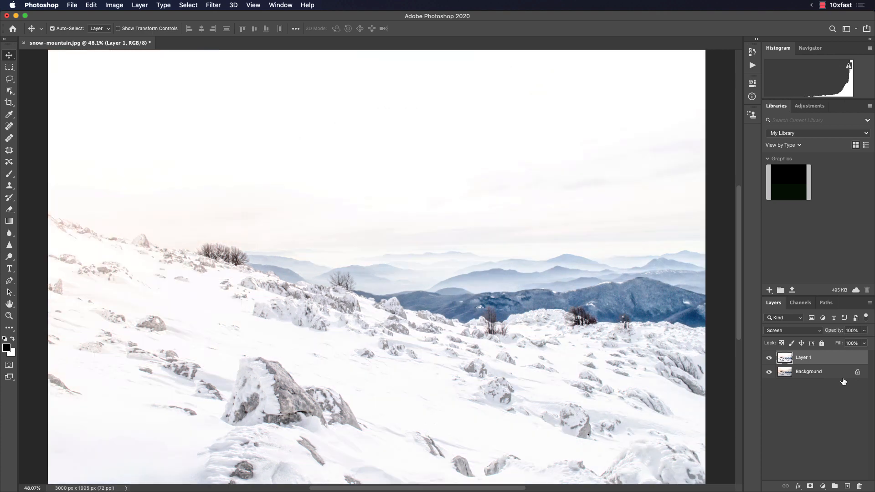
key("5")
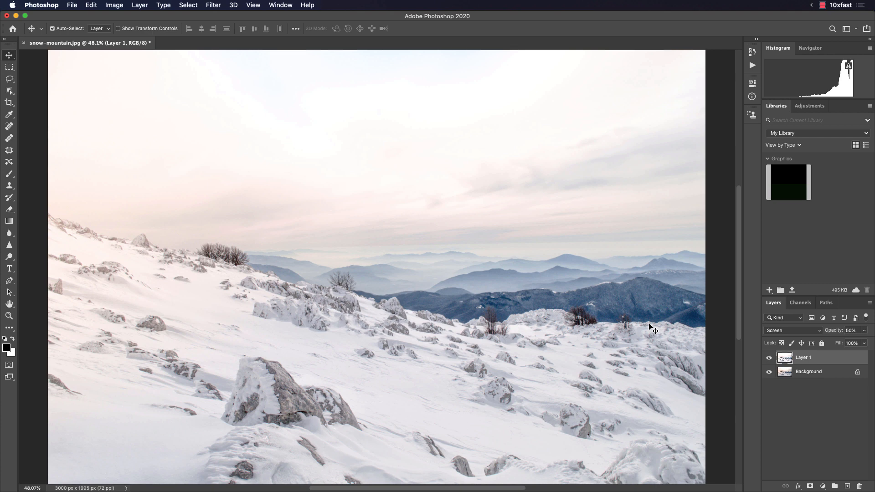
- Duplicate Layer 1, cycle the copy through the blend modes to Luminosity, and set its Opacity to 100%
key("super")
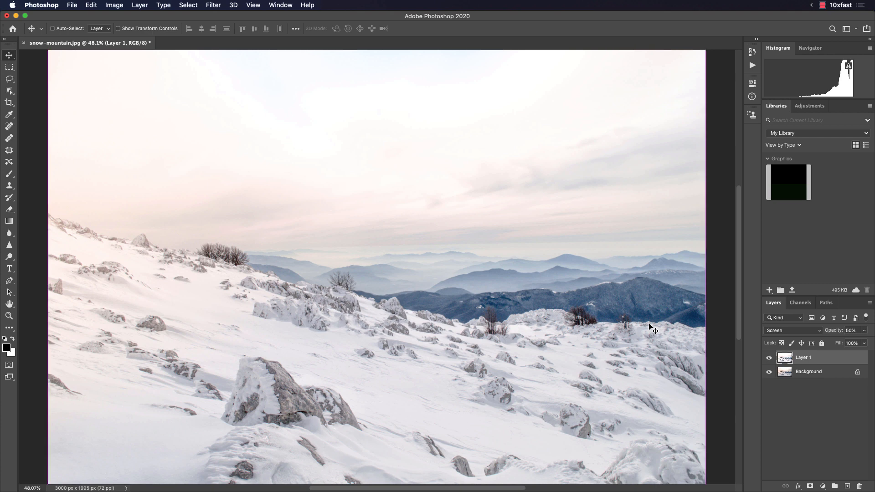
key("super+j")
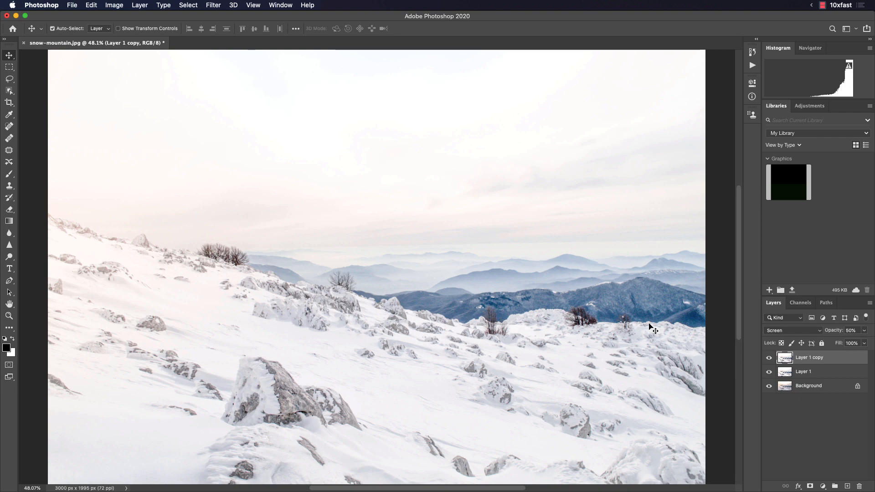
key("shift+plus")
key("shift+plus")
key("shift+plus")
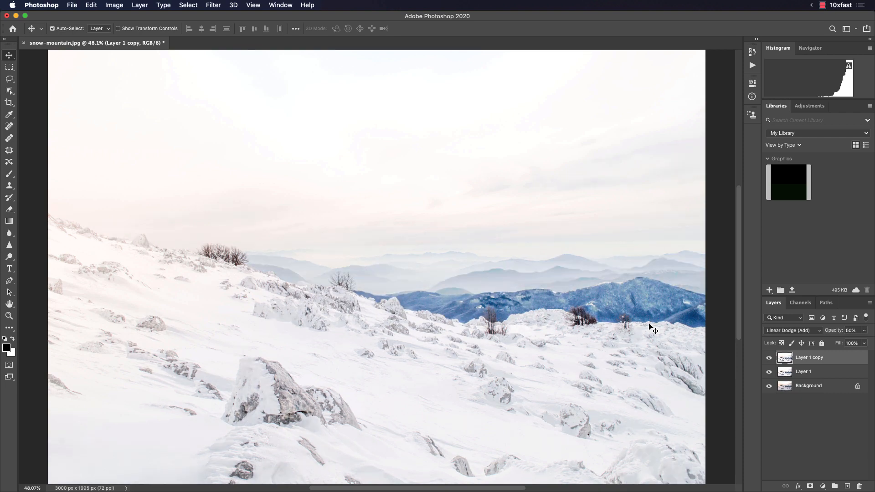
key("shift+plus")
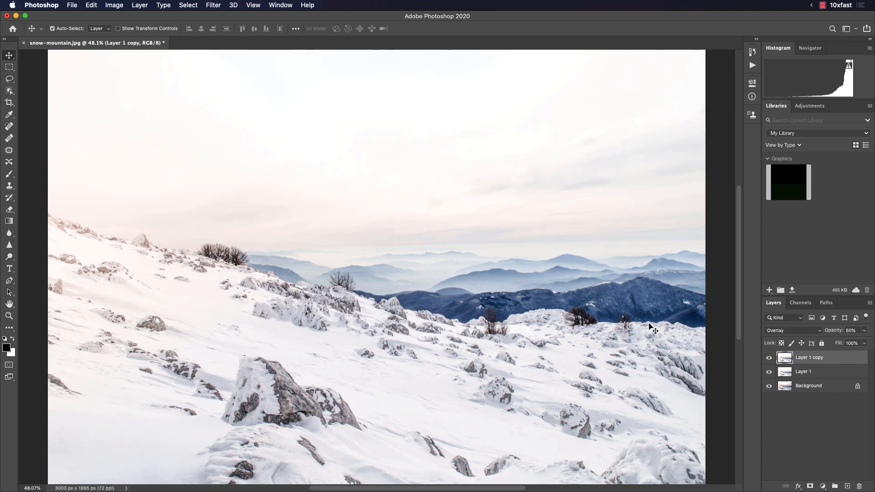
key("shift+plus")
key("shift+plus")
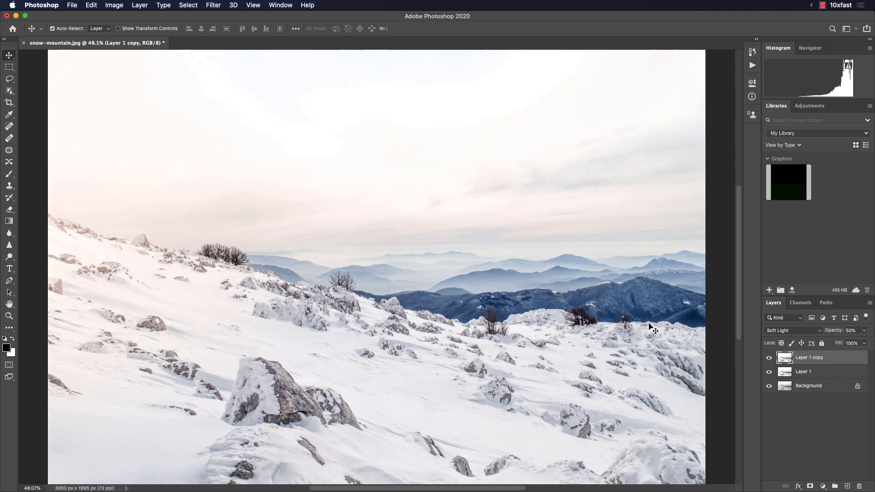
key("shift+plus")
key("shift+plus")
key("shift+plus")
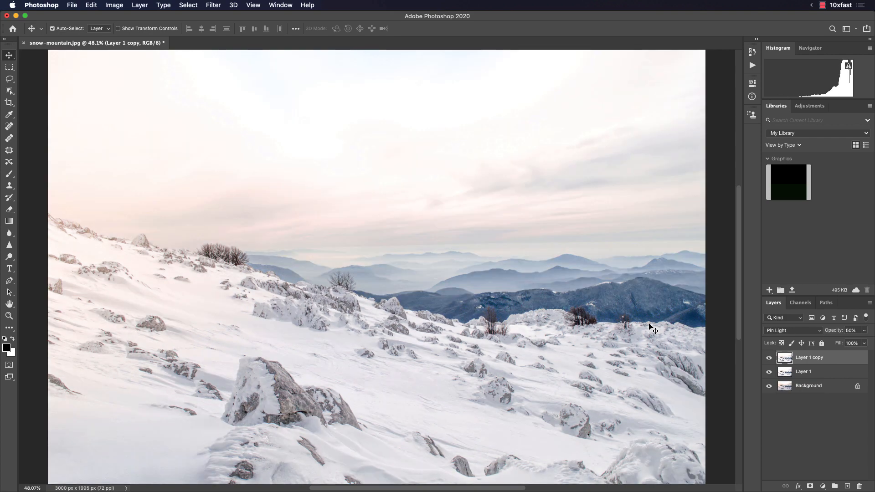
key("shift+plus")
key("shift+plus")
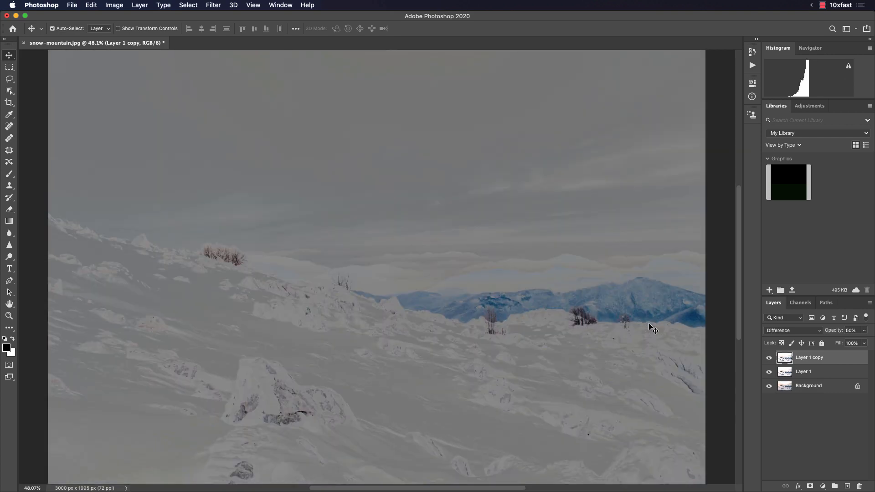
key("shift+plus")
key("shift+plus")
key("shift+plus")
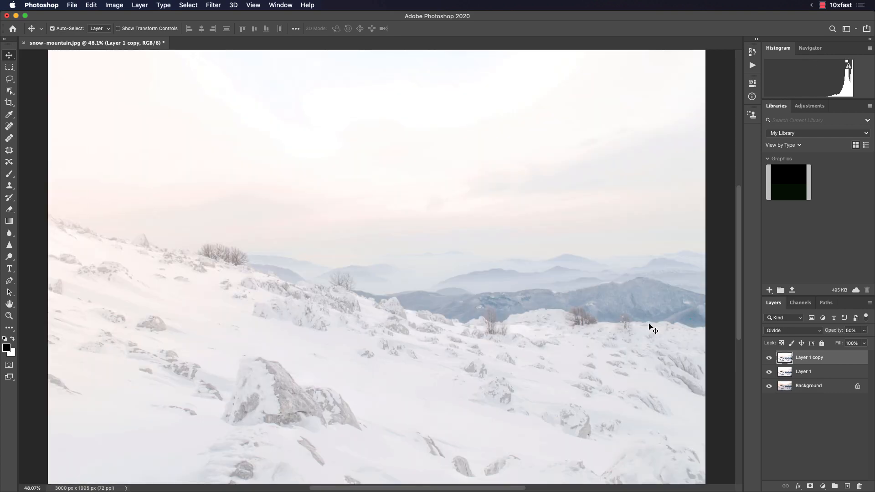
key("shift+plus")
key("shift+plus")
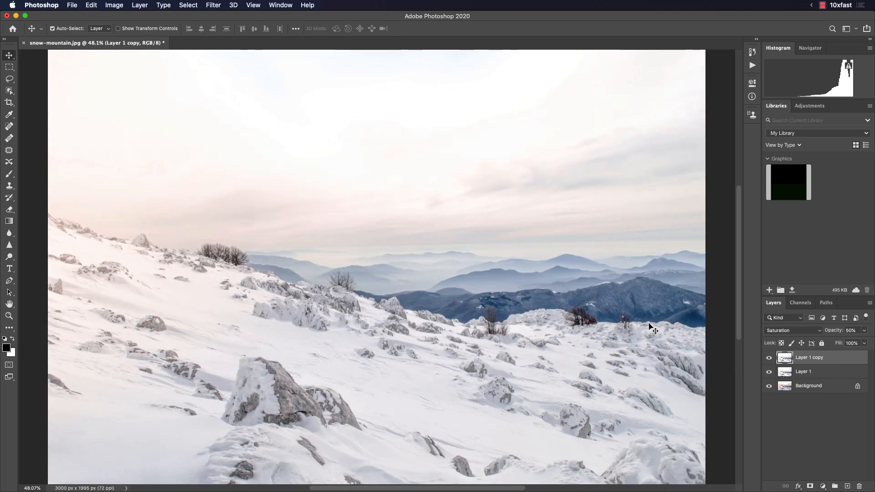
key("shift+plus")
key("shift+plus")
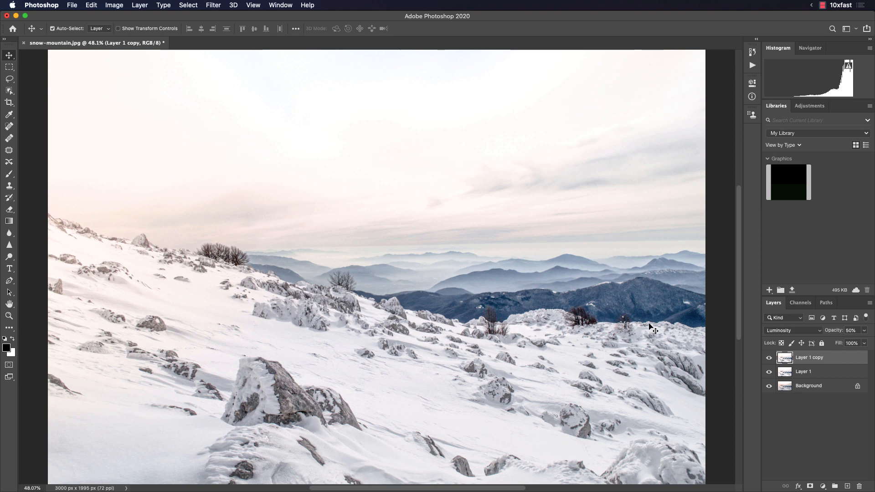
key("0")
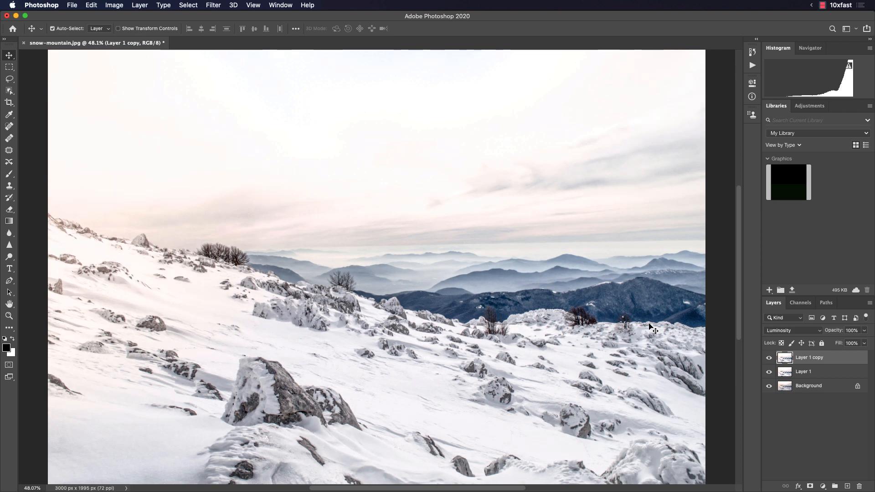
- Compare the photo with and without Layer 1 copy, and revert the file to its original state
left_click(768, 359)
left_click(769, 359)
left_click(769, 359)
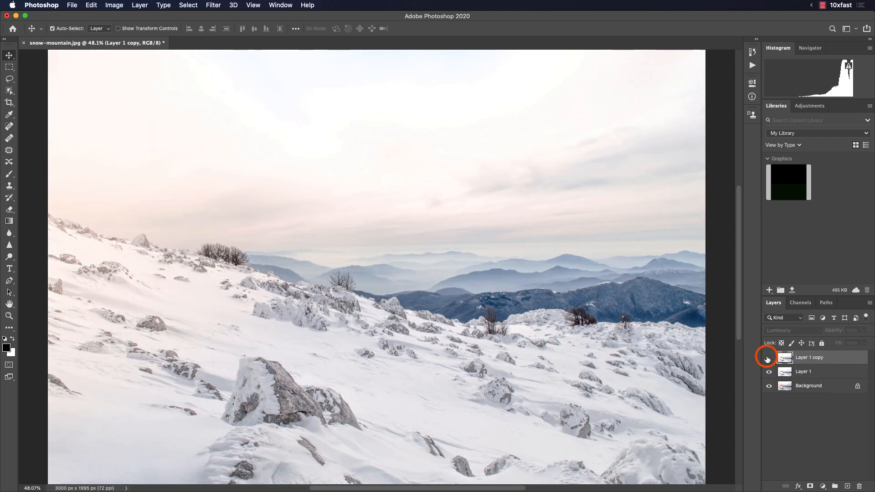
left_click(769, 358)
left_click(770, 358)
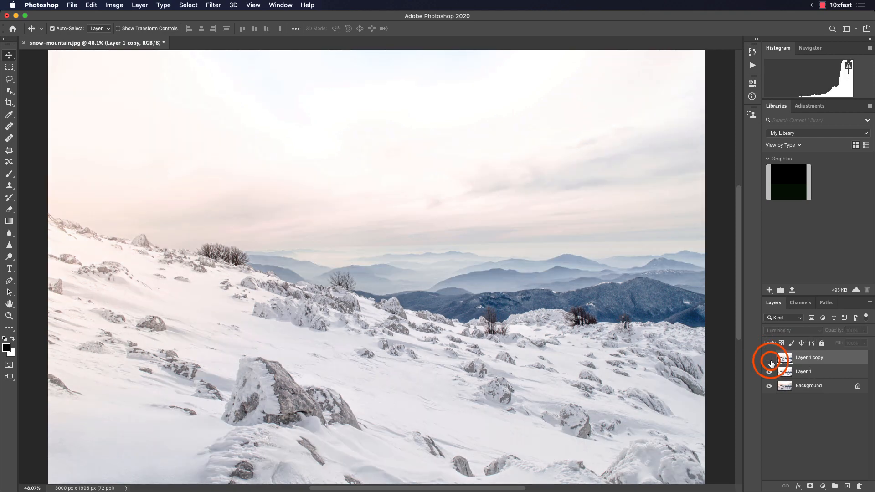
left_click(769, 358)
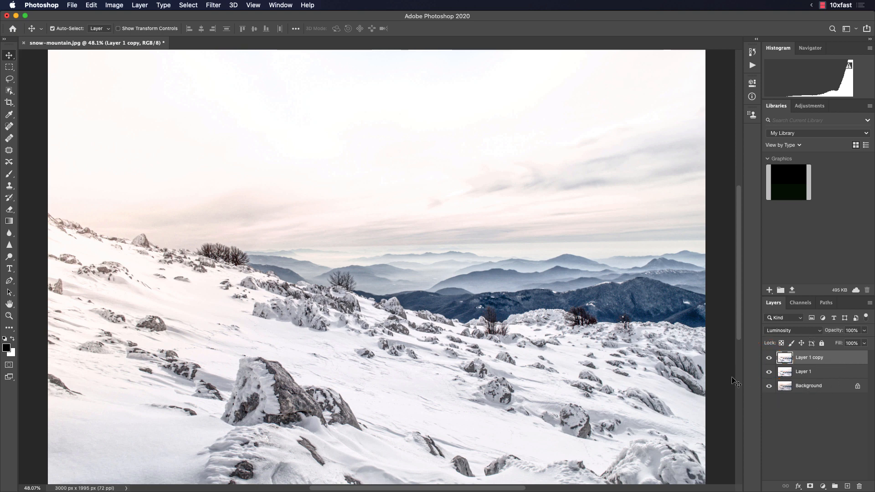
key("F12")
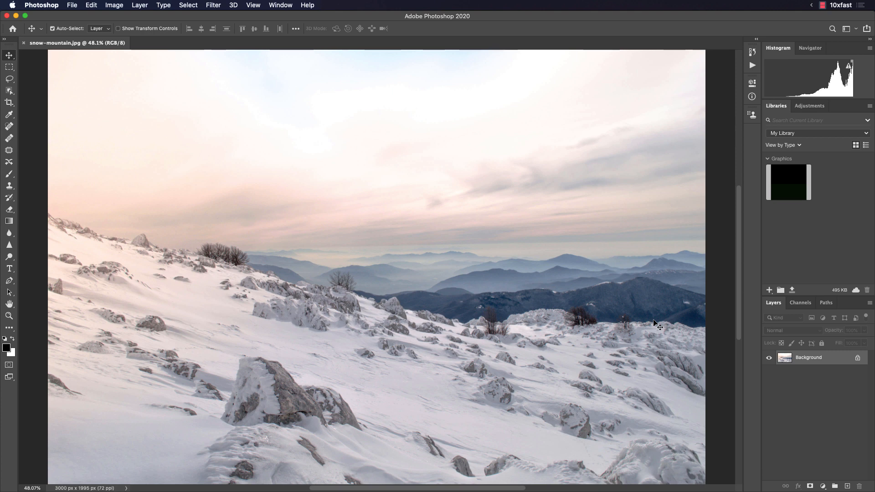
key("super+l")
key("Escape")
key("super+m")
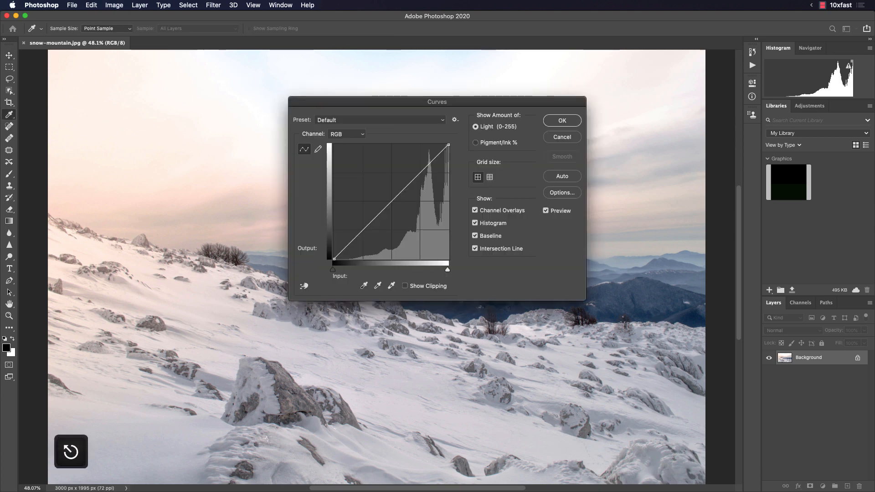
key("Escape")
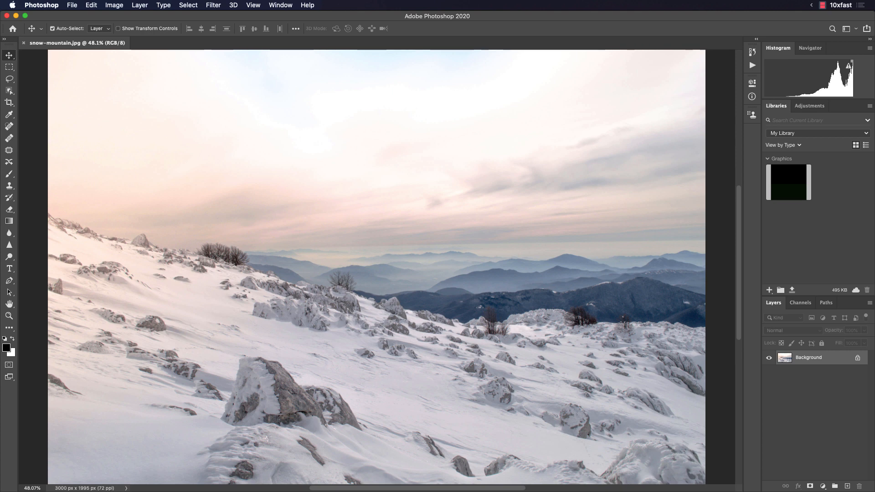
- Start the Camera Raw filter on the Background, apply the Auto tonal adjustment and compare the photo with and without it
key("shift+super+a")
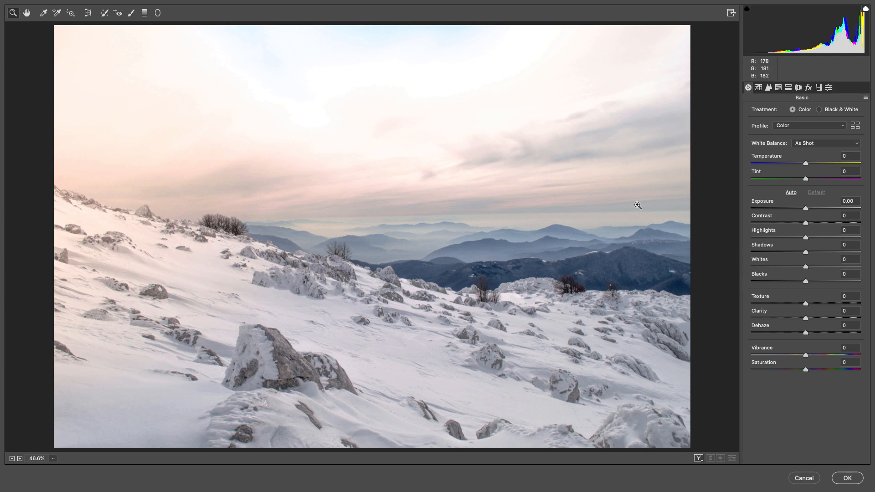
left_click(791, 193)
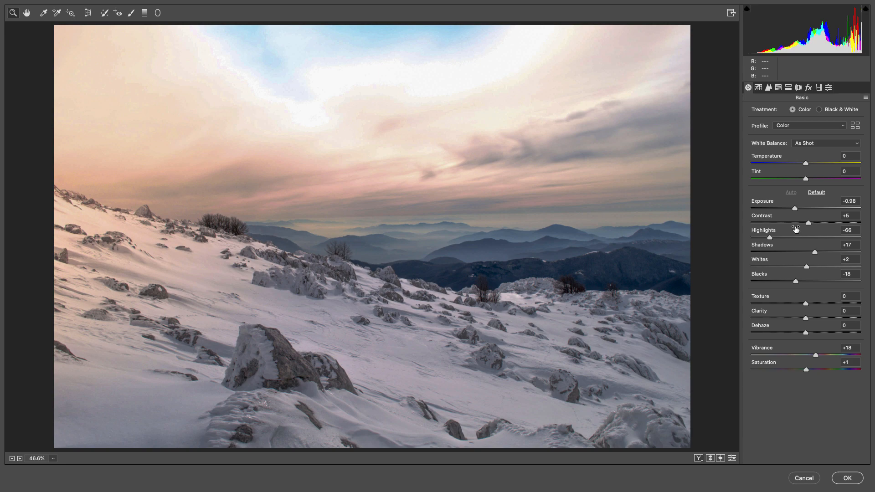
key("super+z")
key("super+shift+z")
key("super+z")
key("super+shift+z")
- Set Texture to +49, Clarity to +16 and Exposure to -0.60, and inspect the sky at 100%
left_click_drag(774, 312, 789, 300)
left_click_drag(767, 203, 771, 204)
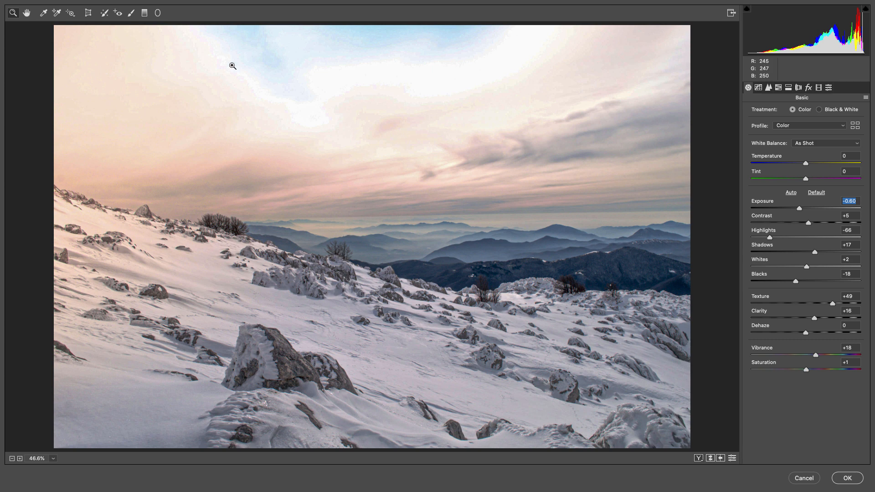
left_click(244, 84)
left_click(242, 85)
left_click(243, 85)
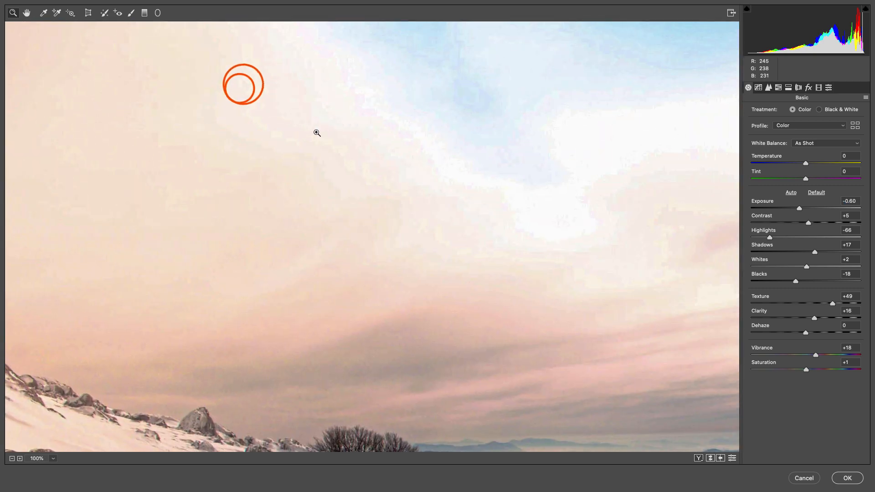
key("super+0")
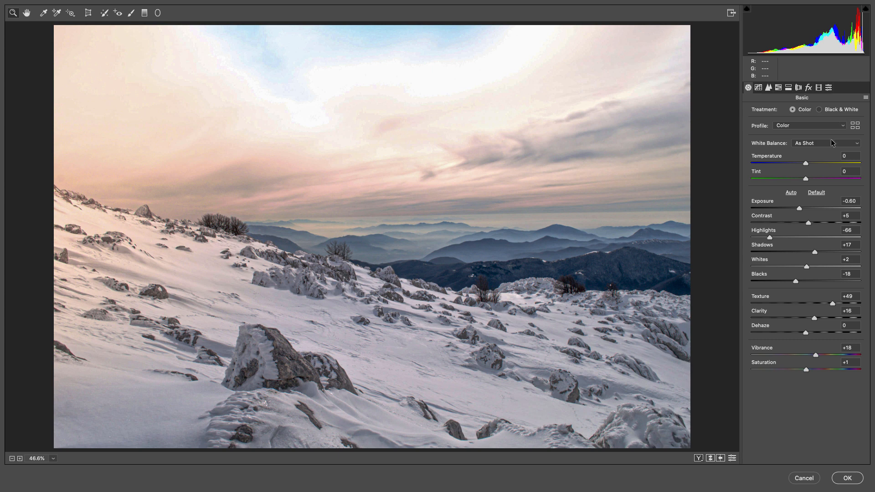
- Change the treatment to Black & White, and try the B&W 07 profile and B&W 08 with Amount 133
left_click(833, 109)
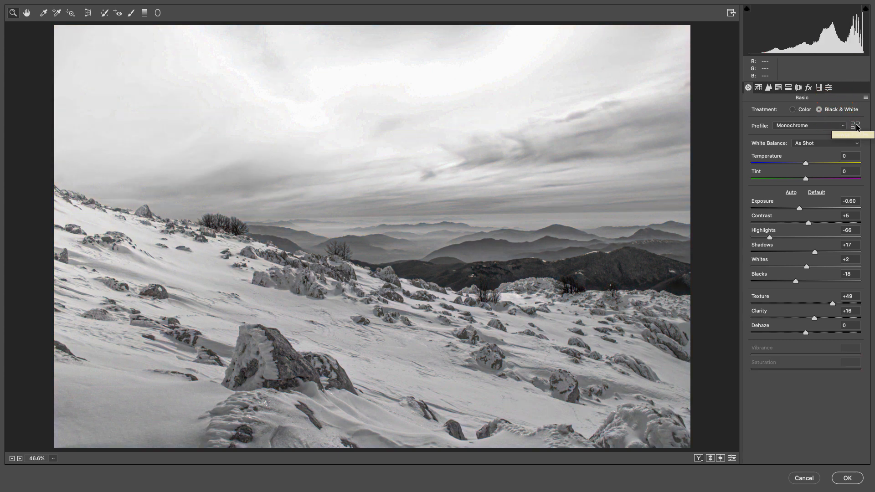
left_click(855, 125)
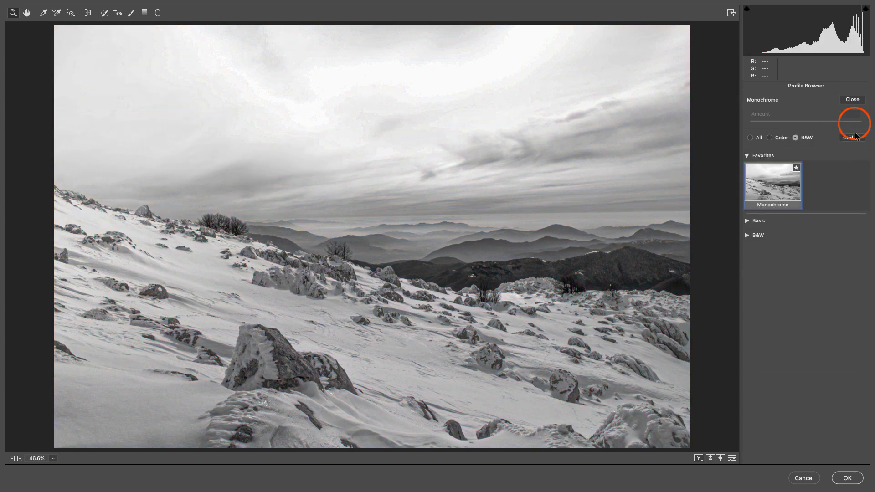
left_click(748, 235)
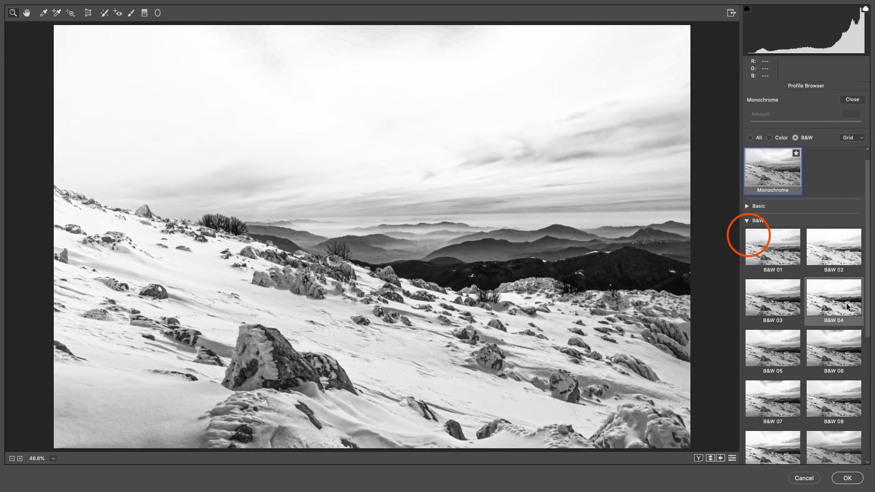
scroll(846, 302, "down", 3)
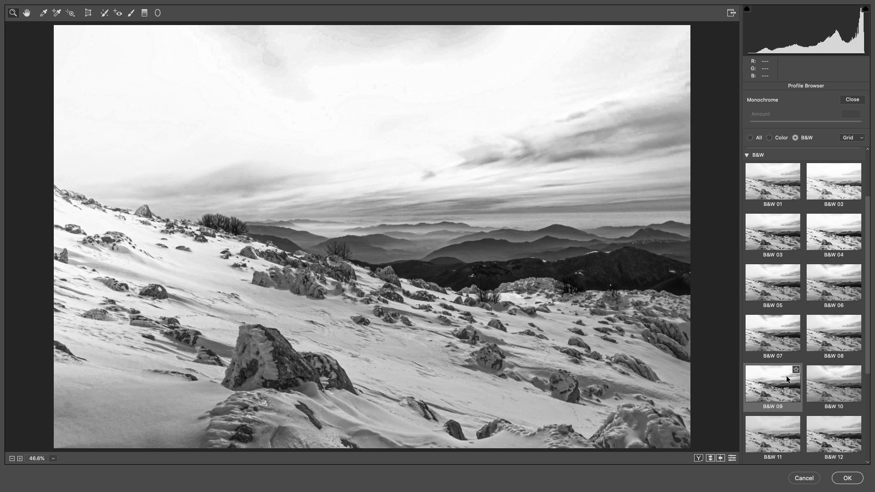
left_click(783, 342)
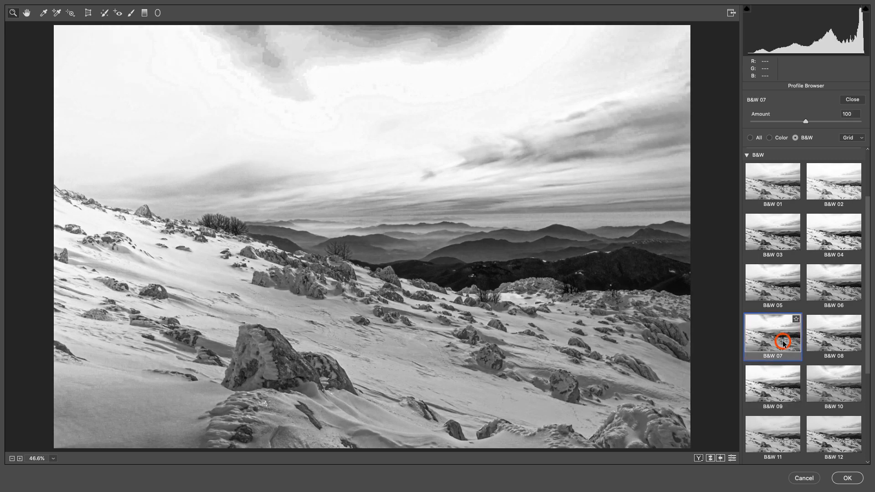
left_click(843, 343)
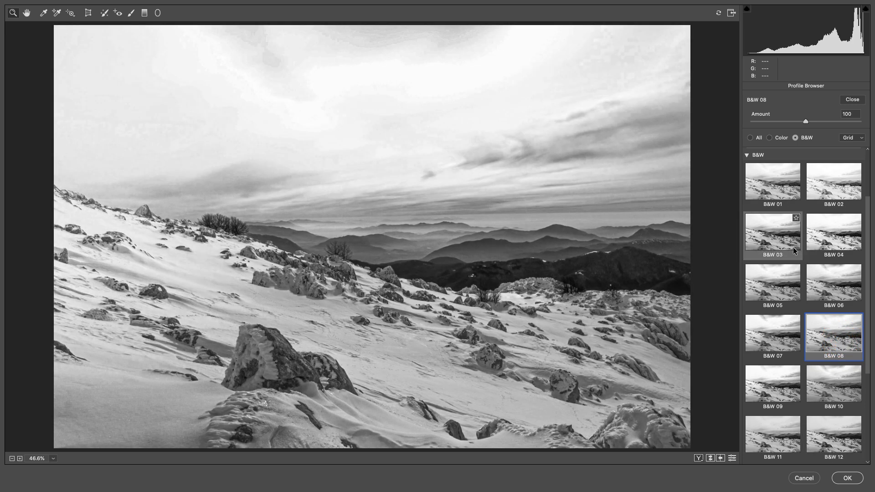
left_click_drag(760, 114, 794, 118)
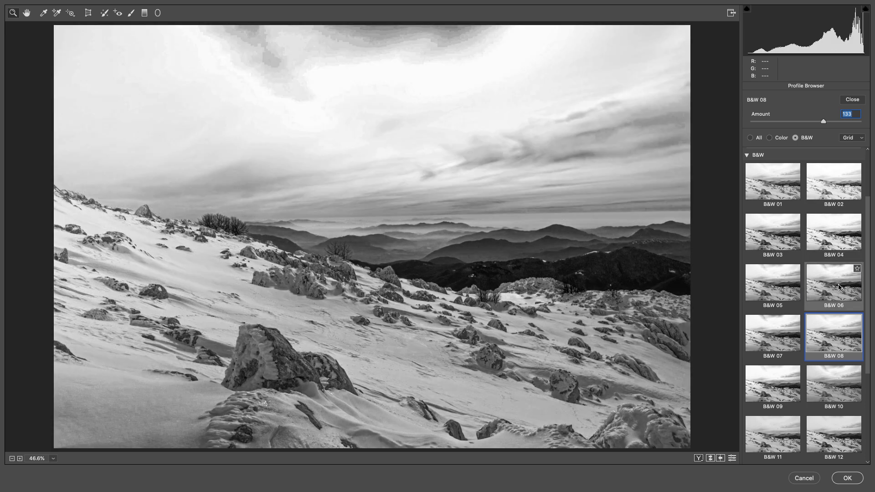
- Try the B&W 06 and B&W Blue Filter profiles, and apply the B&W 11 profile with Amount 140
left_click(836, 286)
scroll(843, 346, "down", 1)
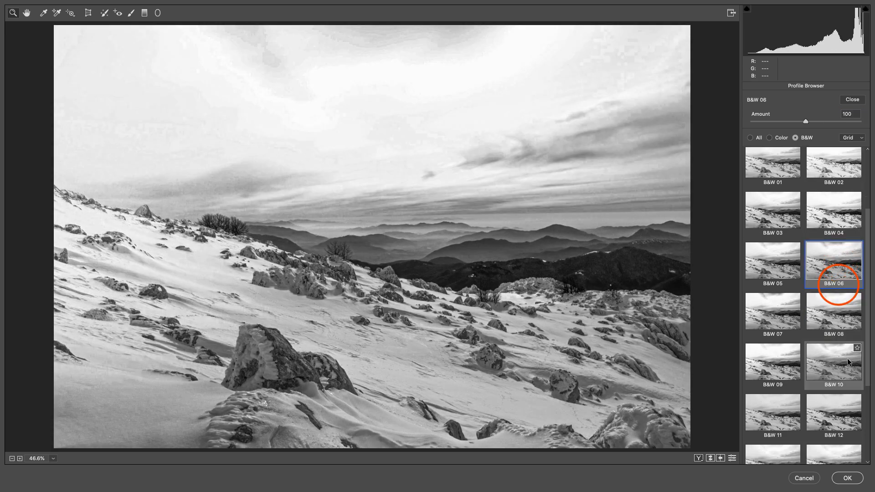
scroll(820, 360, "down", 3)
left_click(779, 331)
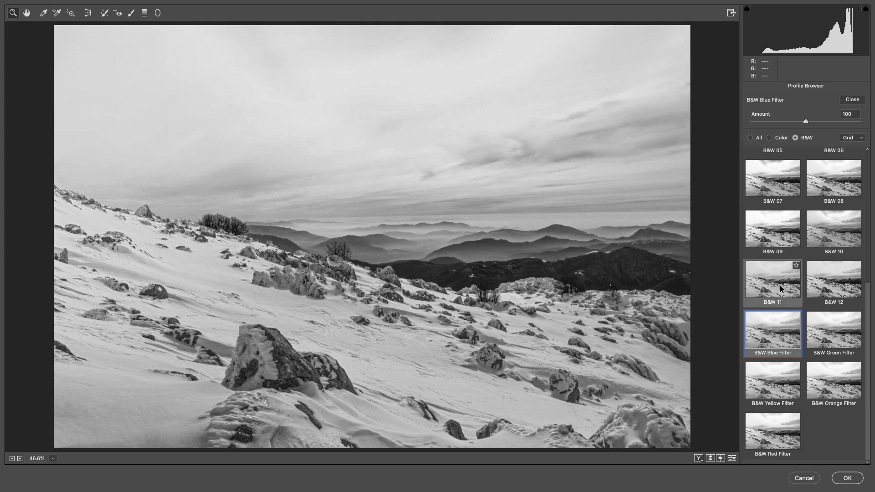
left_click(780, 285)
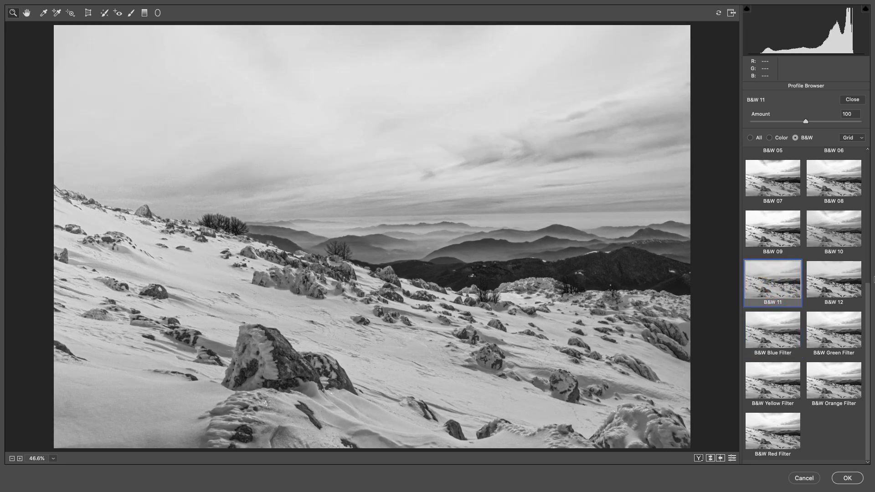
left_click_drag(806, 121, 829, 122)
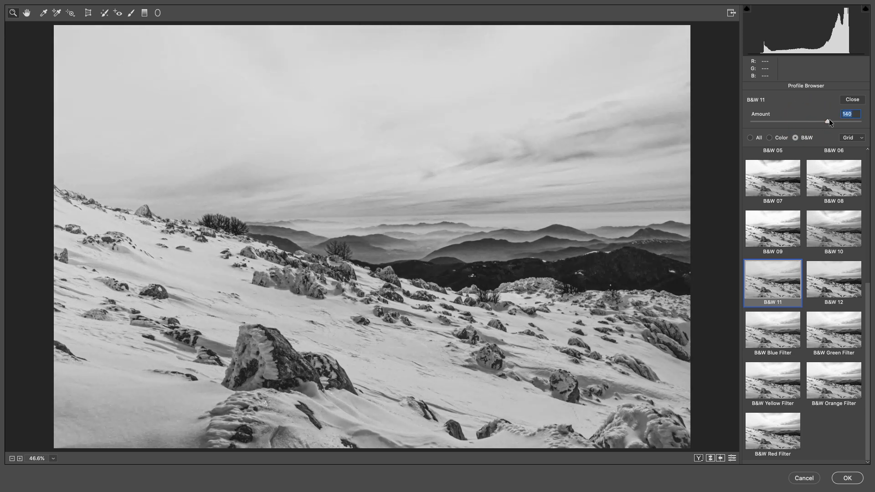
left_click(855, 100)
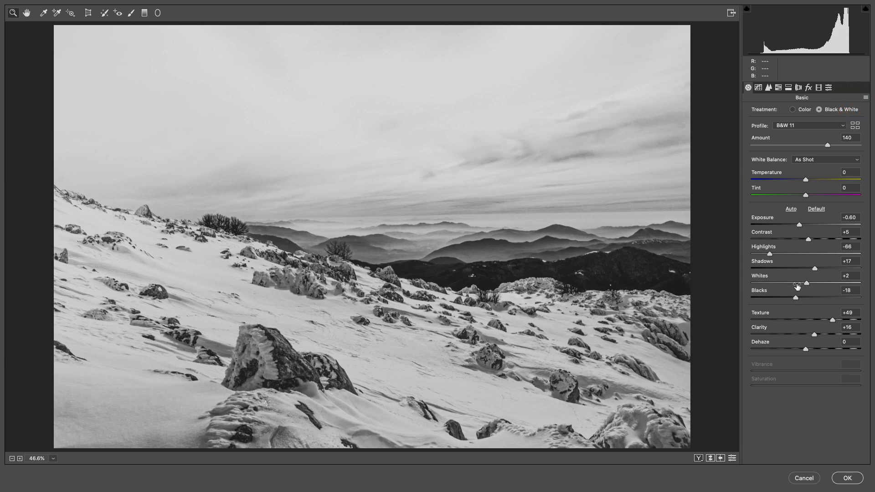
- Set Clarity to +25, Dehaze to +22, Highlights to -64 and Exposure to -0.97, and apply the black-and-white Camera Raw filter
left_click_drag(761, 330, 772, 344)
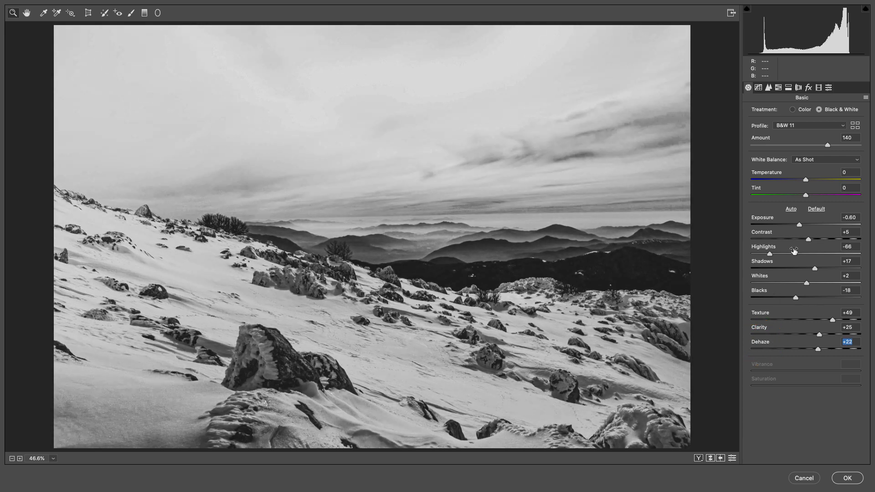
left_click_drag(774, 249, 773, 222)
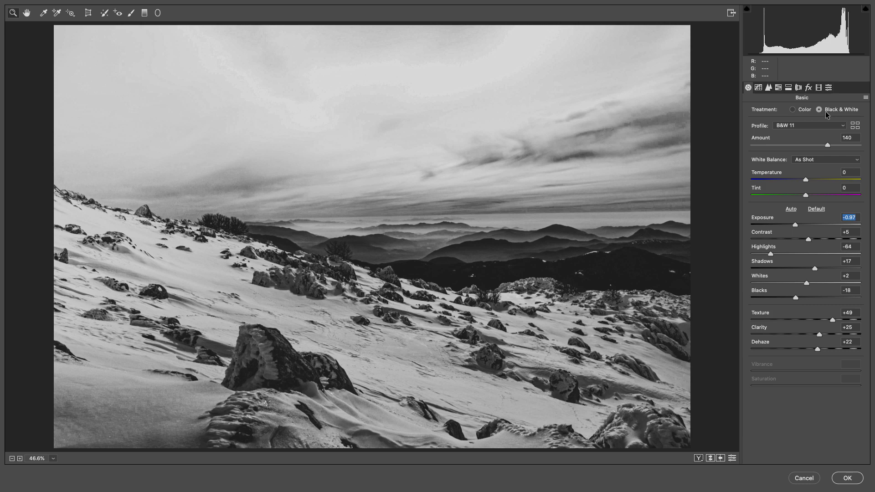
left_click(848, 478)
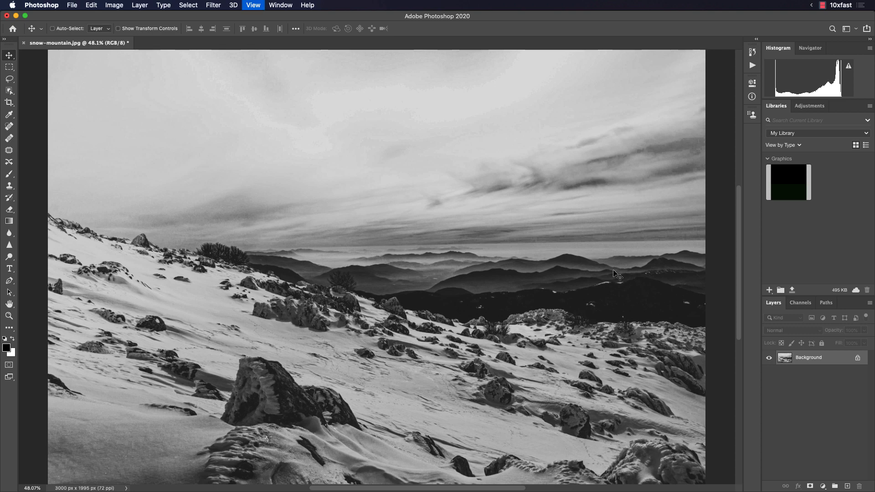
key("super+minus")
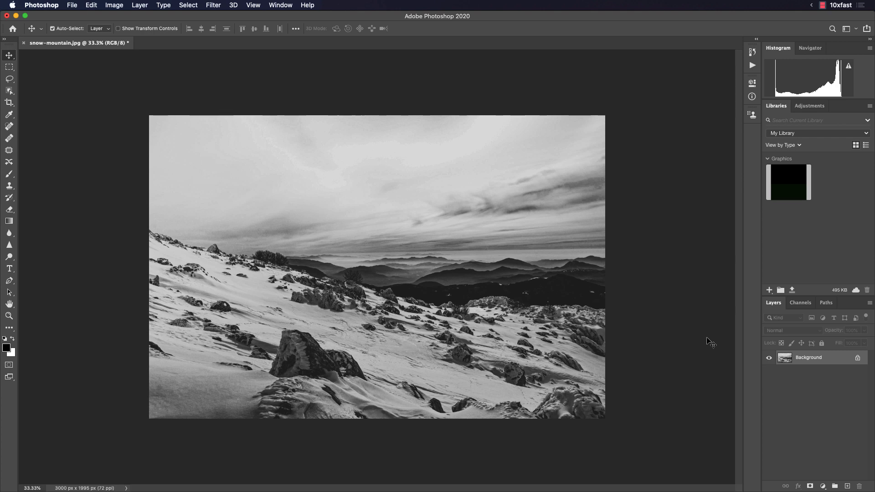
- Revert the photo to its saved version and, in a new Camera Raw filter, set Clarity to +21, Texture to +17 and Dehaze to +5
key("F12")
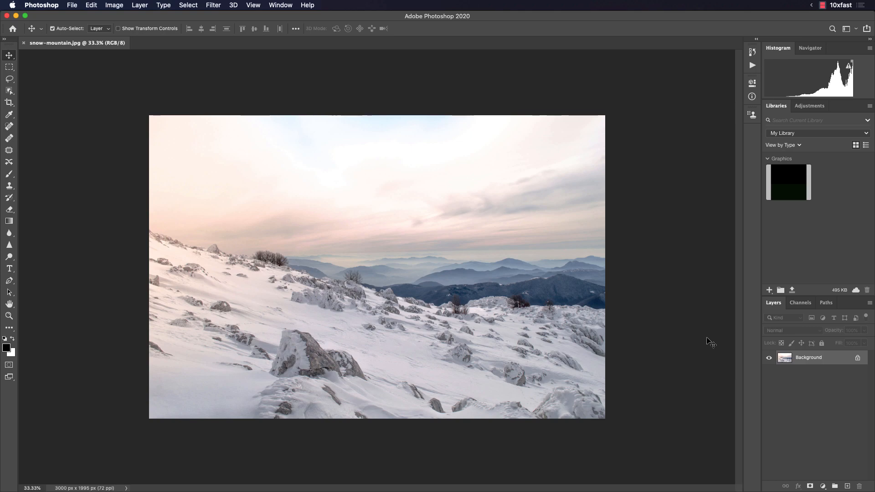
key("shift+super+a")
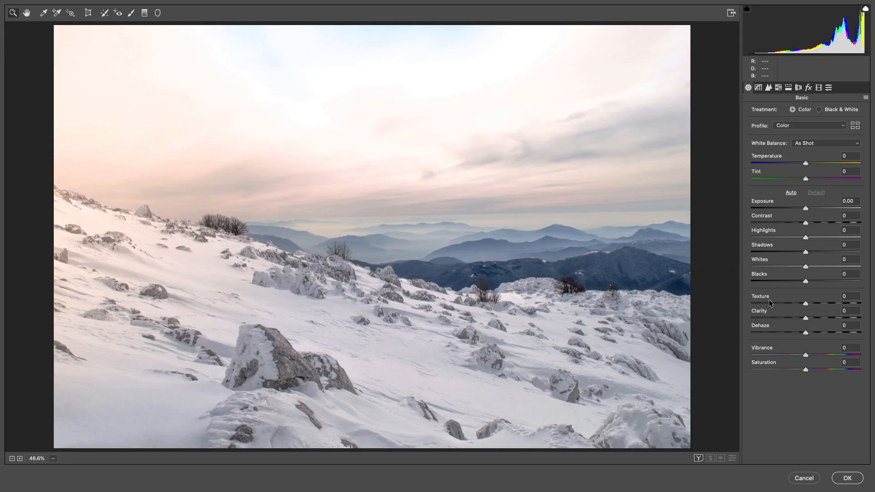
mouse_move(769, 316)
left_mouse_down()
mouse_move(777, 316)
mouse_move(773, 299)
left_mouse_up()
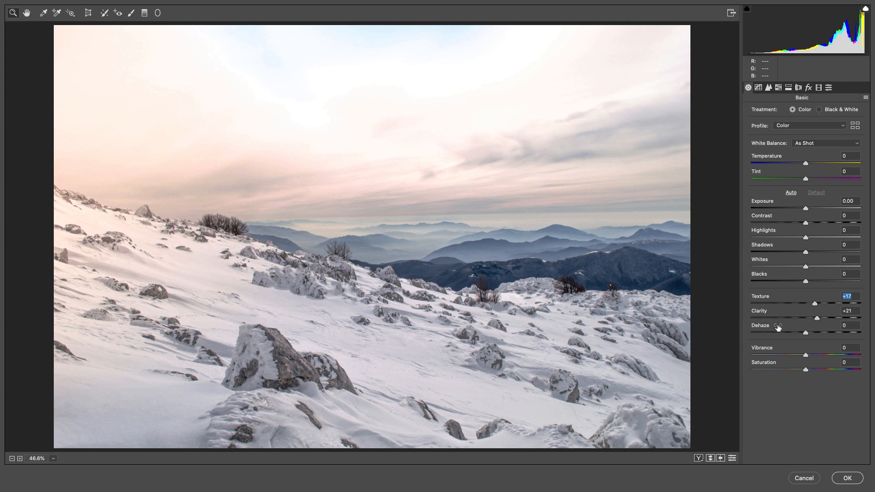
left_click_drag(770, 327, 771, 329)
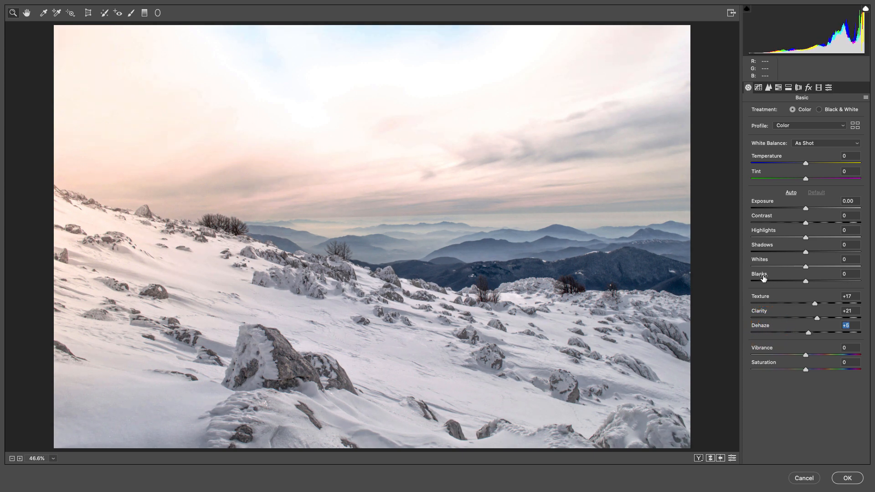
- Set Blacks to -23, Whites to +17 and Vibrance to +25, and apply the Camera Raw filter
mouse_move(763, 278)
left_mouse_down()
mouse_move(756, 278)
mouse_move(764, 263)
left_mouse_up()
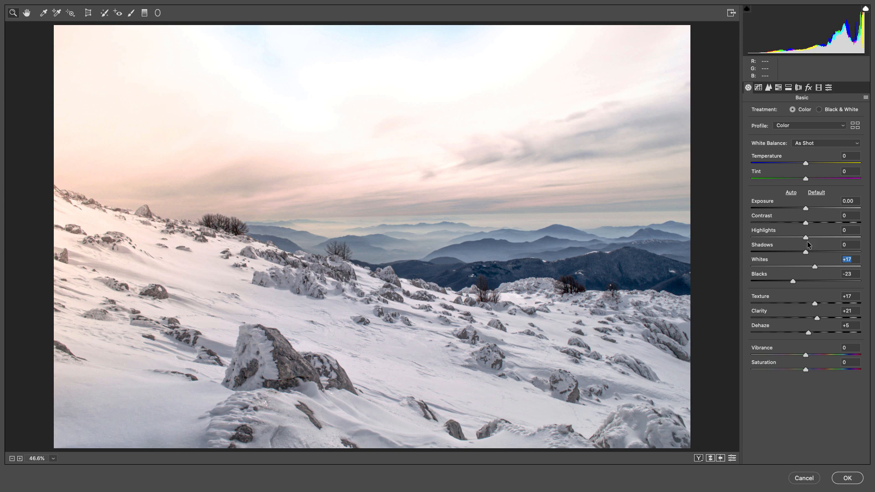
left_click_drag(770, 349, 778, 351)
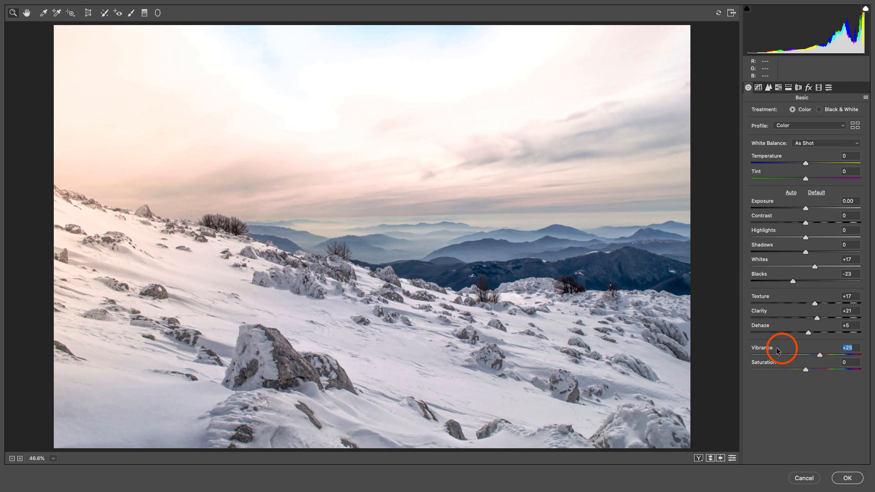
left_click(847, 478)
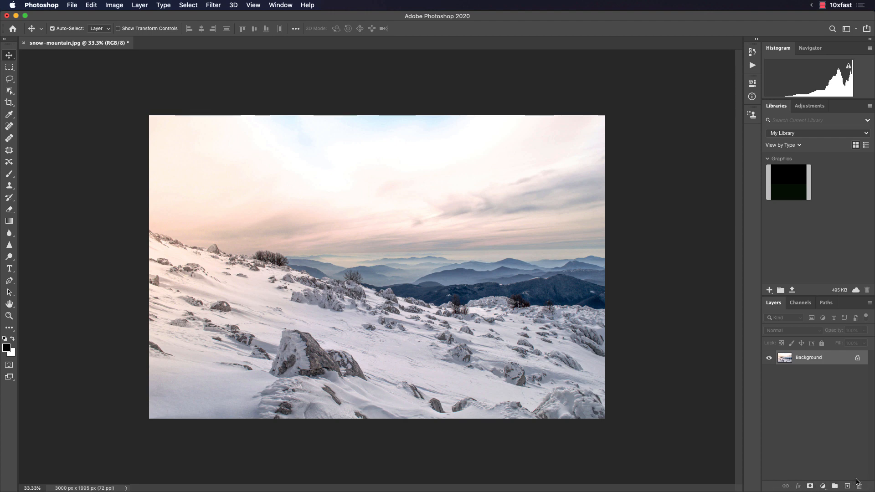
- Add a Gradient Fill layer above the Background using the Pink_13 preset from the Pinks group
left_click(823, 487)
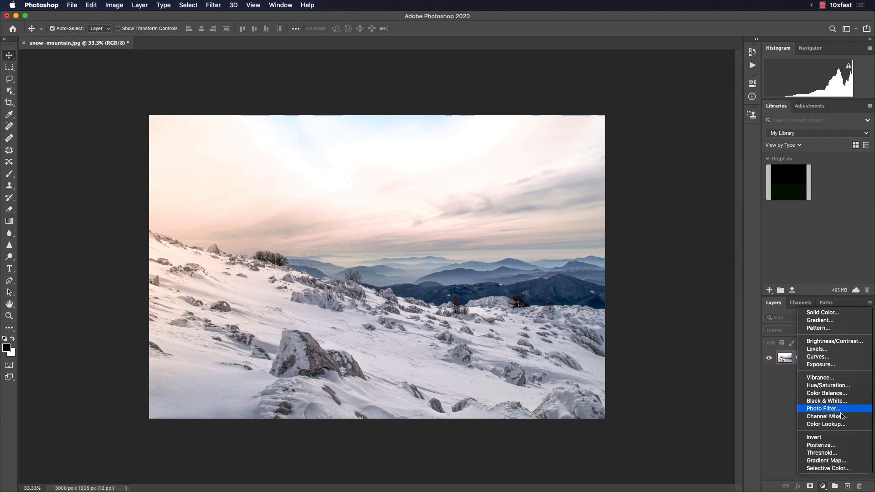
left_click(844, 321)
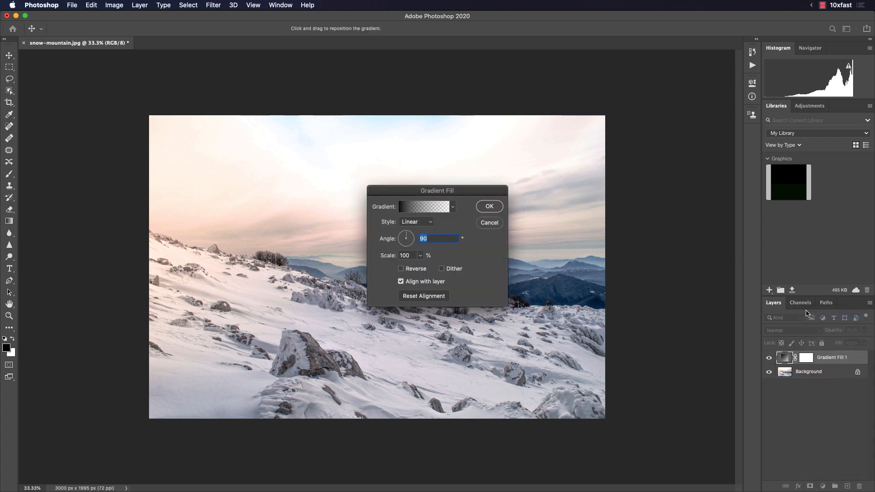
left_click(433, 212)
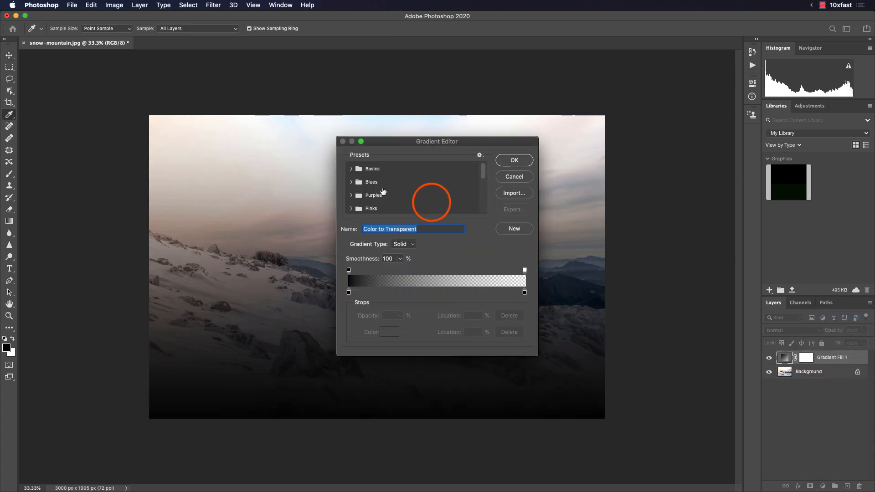
left_click(351, 169)
left_click(351, 169)
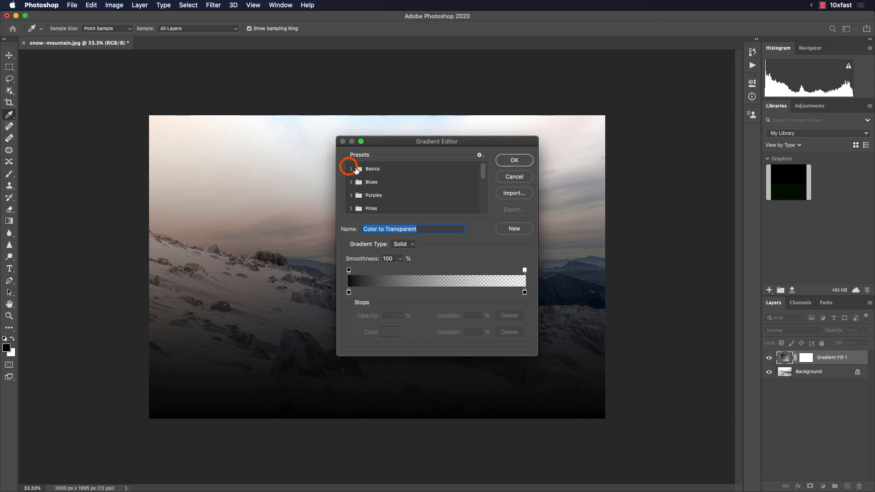
left_click_drag(535, 354, 701, 468)
left_click(351, 208)
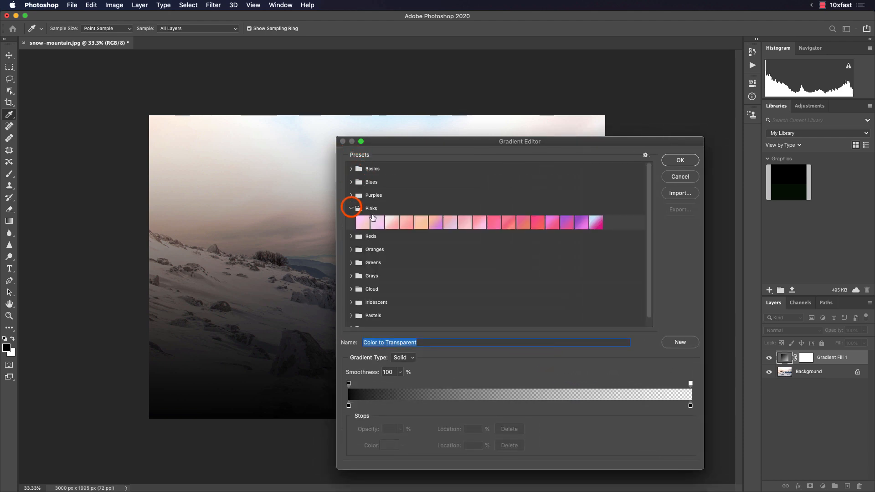
left_click(538, 223)
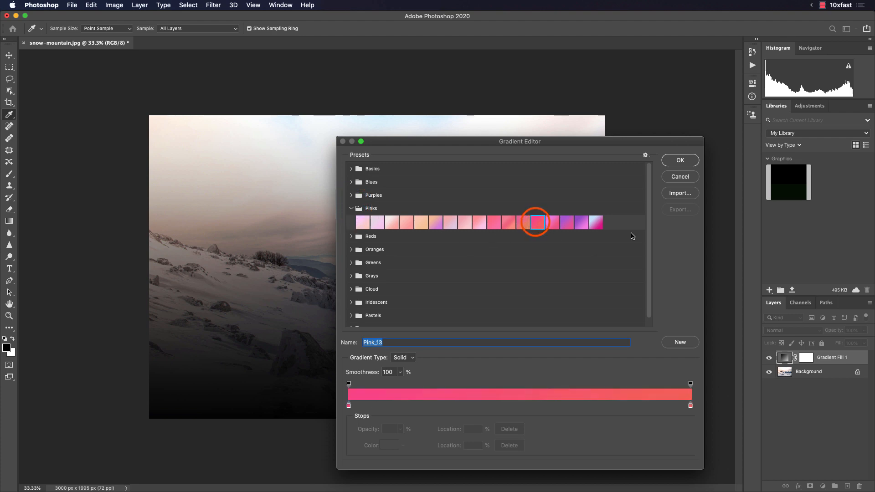
left_click(680, 160)
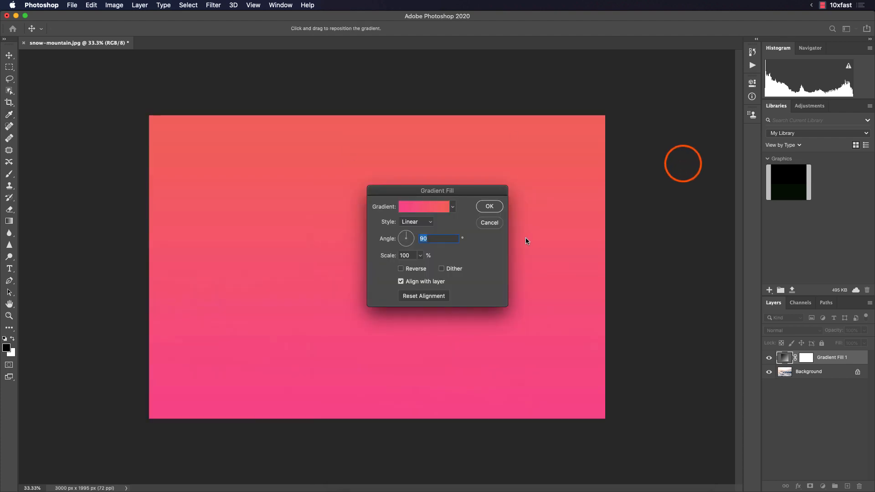
left_click(486, 206)
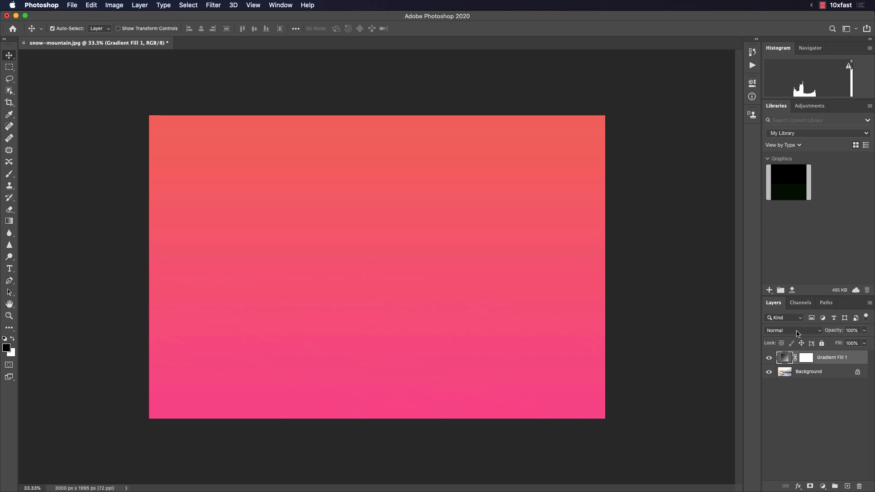
- Try the Exclusion blend mode on the gradient fill layer at opacities of 40%, 20% and 5%
left_click(797, 334)
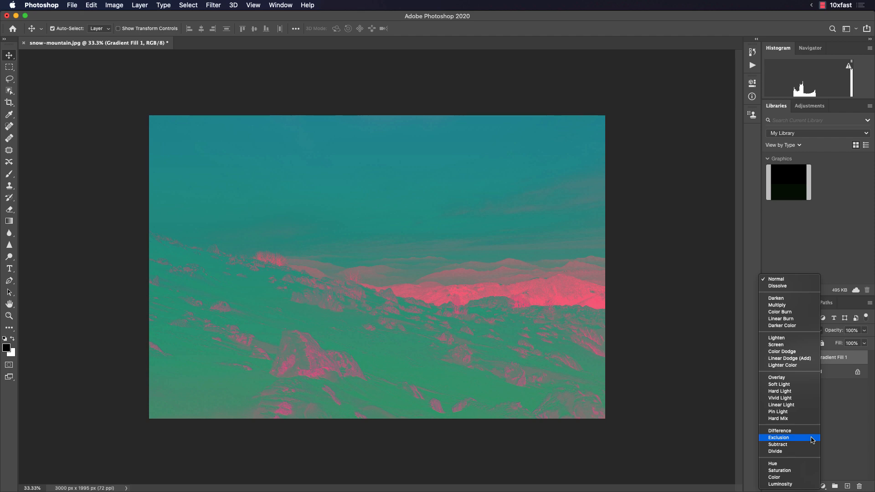
left_click(812, 440)
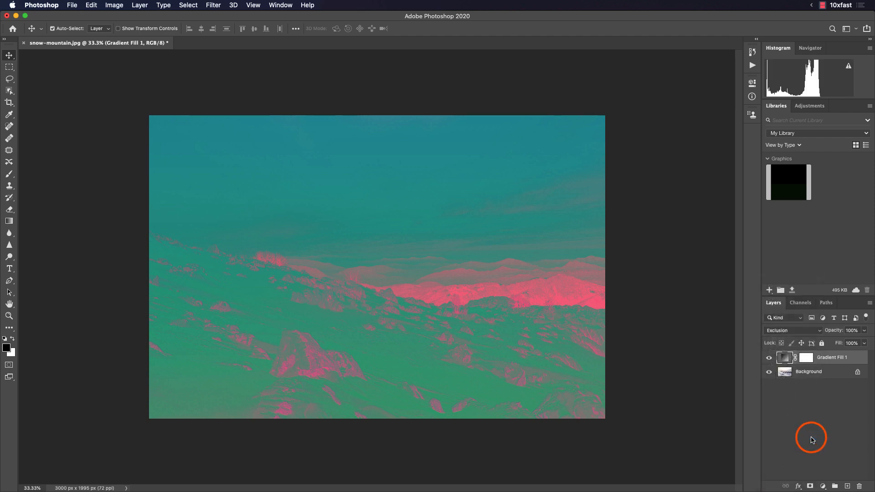
left_click(827, 383)
left_click(833, 355)
key("4")
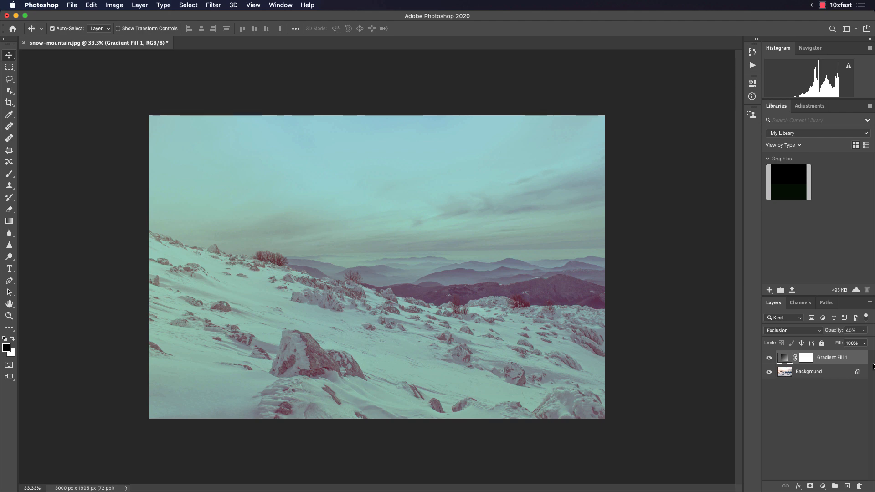
key("2")
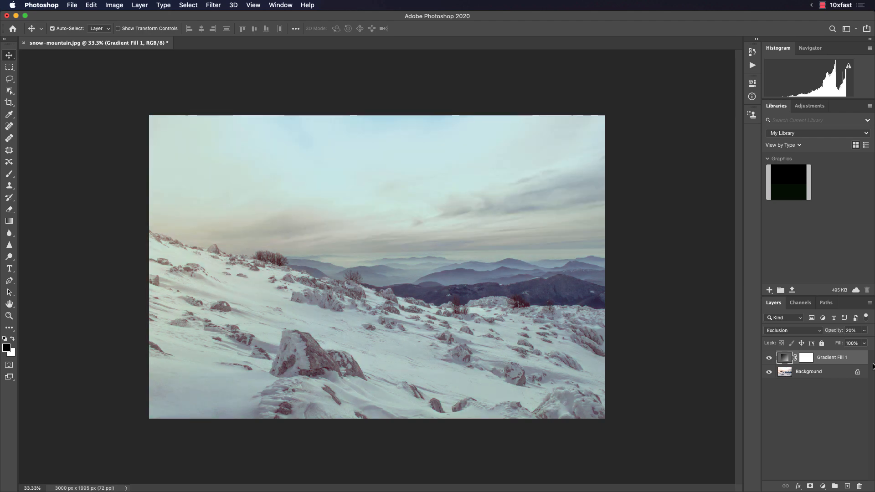
key("0")
key("5")
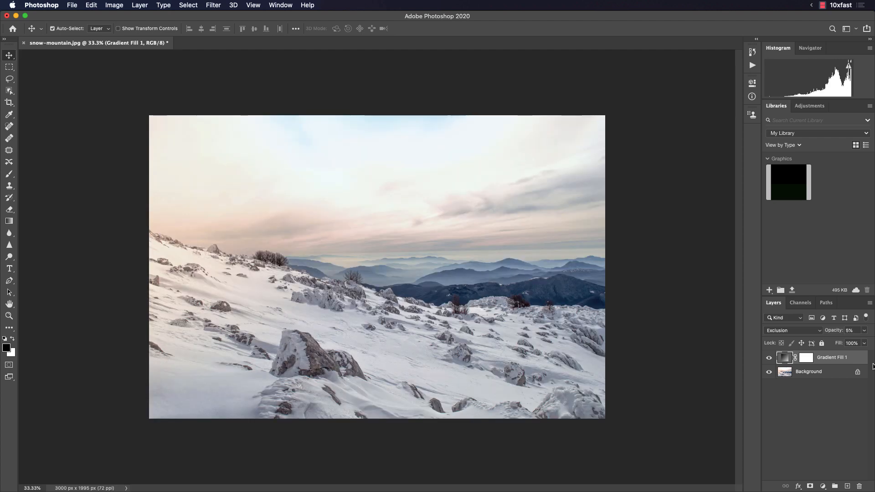
- Toggle the gradient fill layer's visibility repeatedly to compare the photo with and without the Exclusion effect
key("super+comma")
key("super+comma")
key("super+comma")
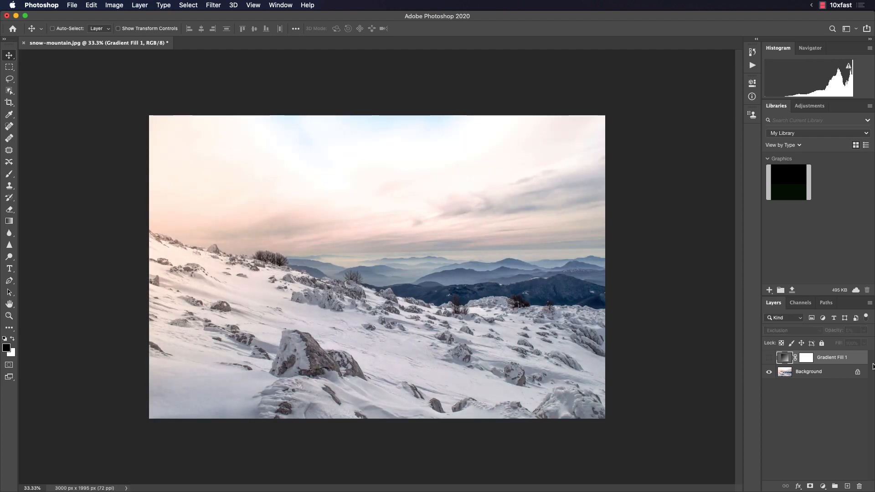
key("super+comma")
key("super+comma")
key("super+comma")
key("super+comma")
key("super+comma")
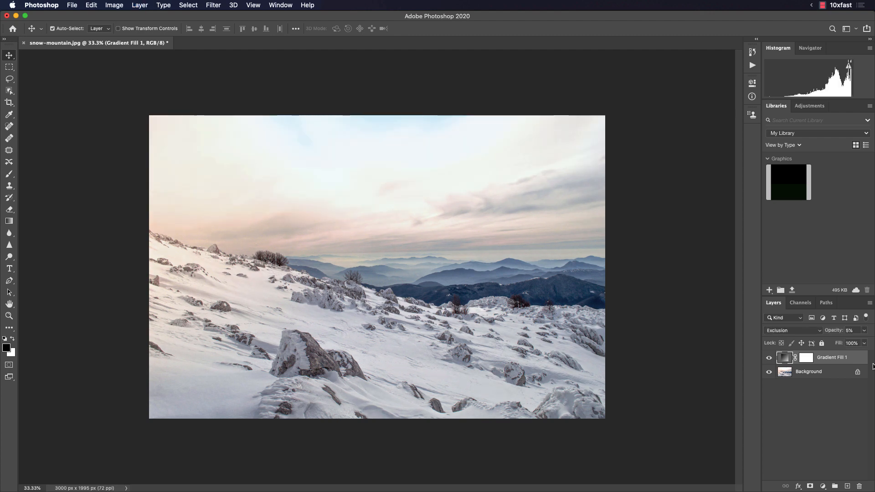
- Set the gradient fill layer's opacity to 20% after trying 10%, and change its blend mode to Divide
key("1")
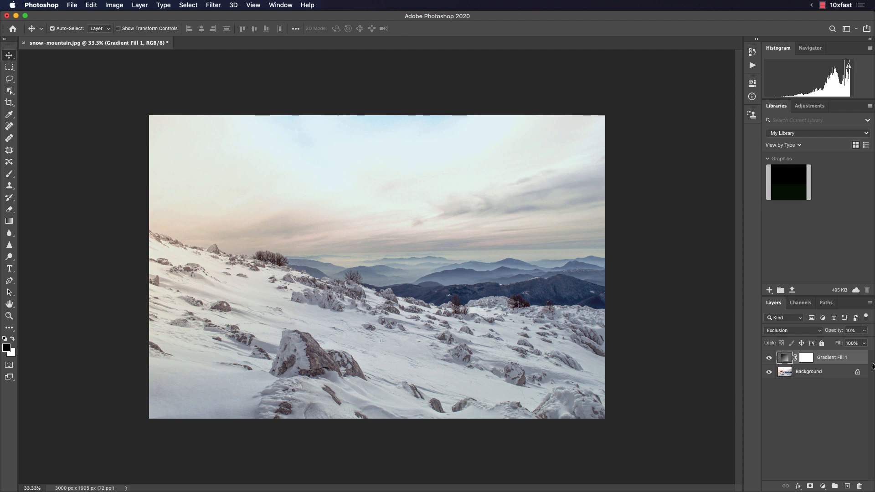
key("2")
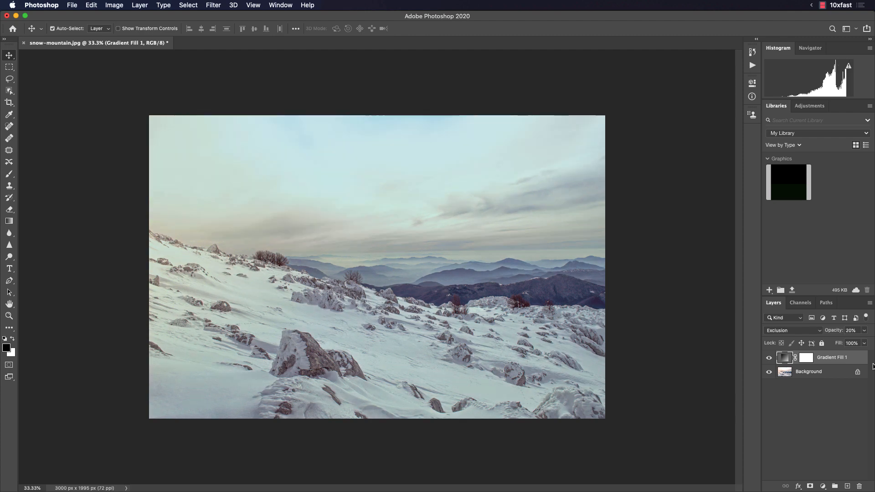
left_click(797, 334)
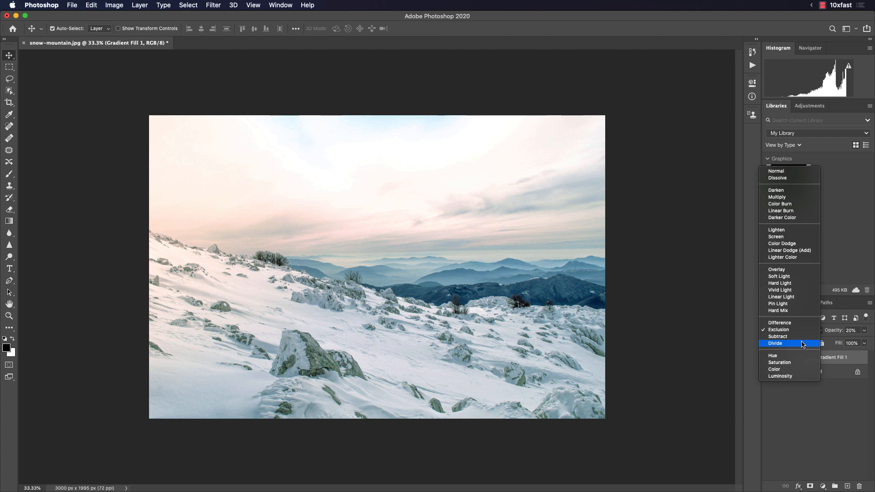
left_click(802, 344)
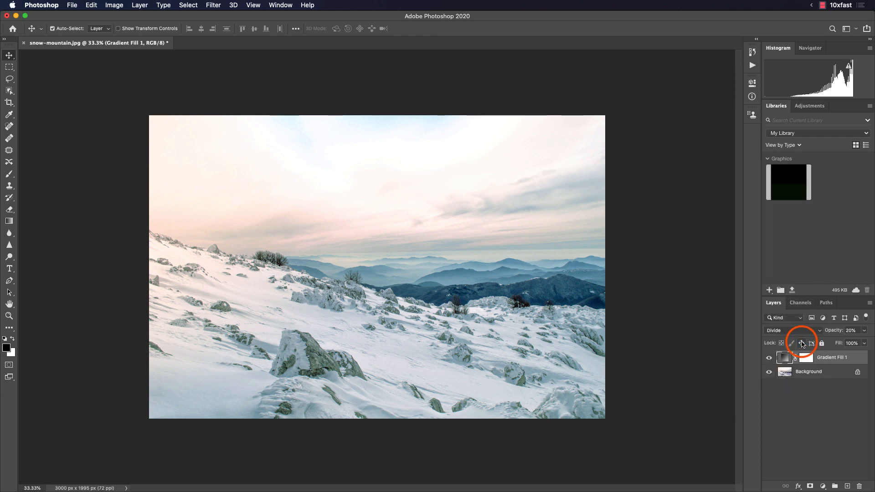
- Compare the photo before and after the Divide effect by hiding and showing the gradient fill layer
left_click(769, 359)
left_click(770, 359)
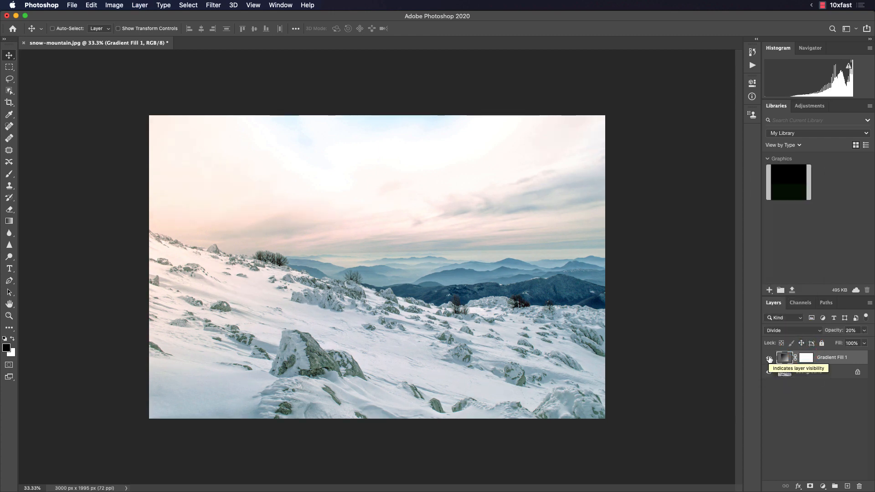
left_click(769, 360)
left_click(769, 360)
left_click(769, 359)
left_click(769, 359)
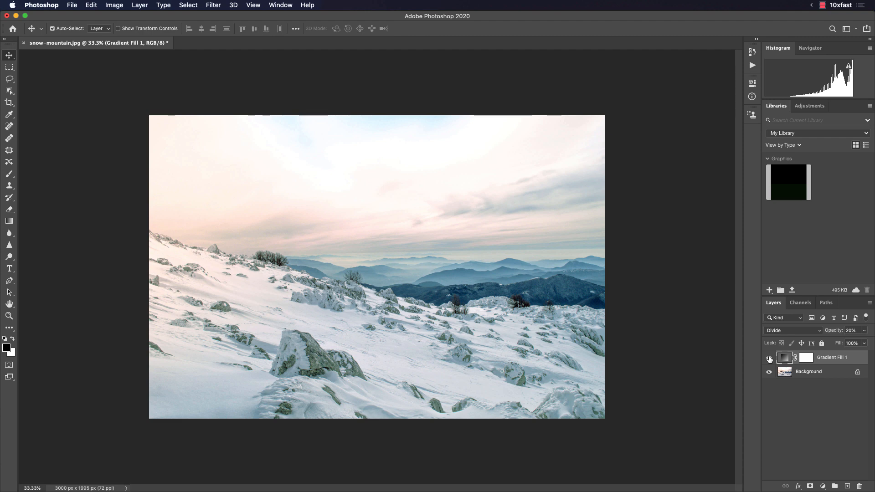
left_click(769, 358)
left_click(769, 358)
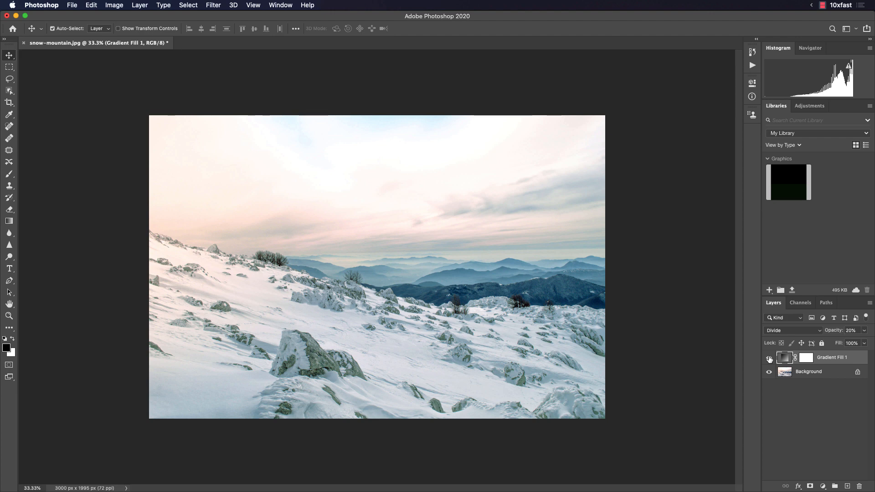
- Stamp all visible layers into a new merged layer above the gradient fill
key("super")
key("super+alt+shift+e")
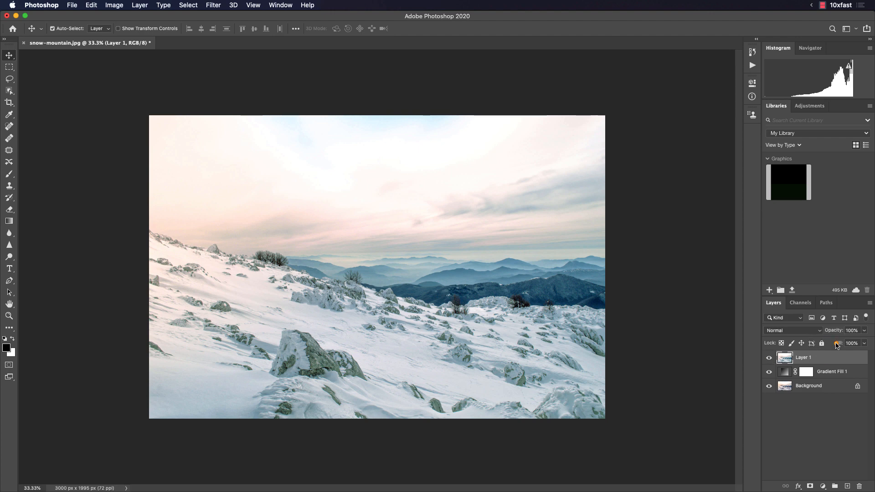
mouse_move(837, 345)
left_mouse_down()
mouse_move(788, 335)
mouse_move(758, 362)
mouse_move(874, 368)
mouse_move(855, 334)
mouse_move(773, 331)
mouse_move(758, 383)
mouse_move(830, 400)
mouse_move(874, 373)
mouse_move(873, 352)
left_mouse_up()
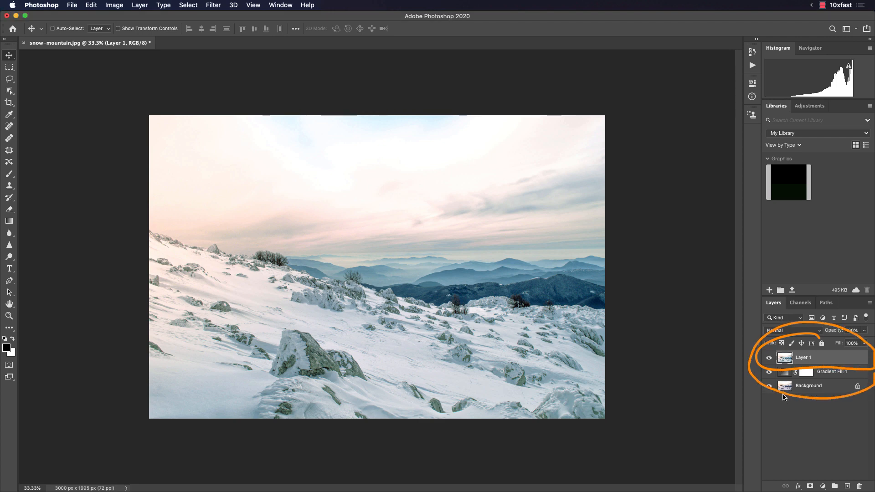
- Delete the merged layer and recreate it above the gradient fill from all visible layers
key("Delete")
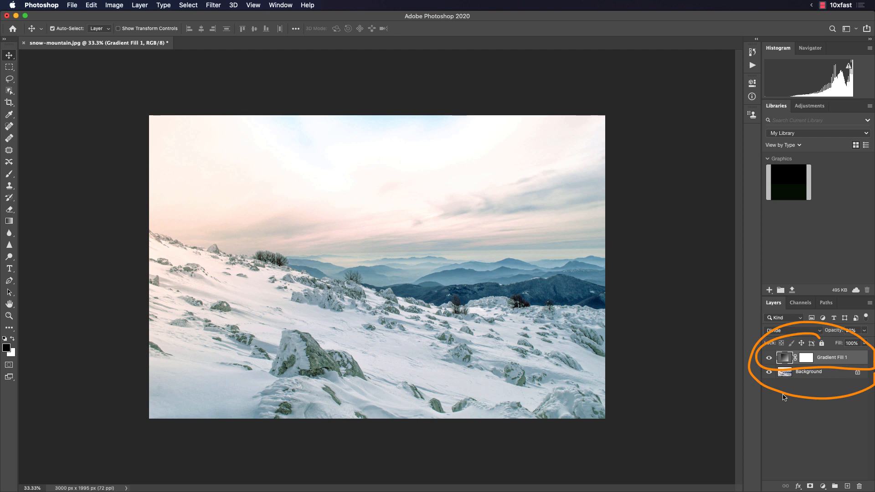
left_click(831, 358)
left_click(823, 382)
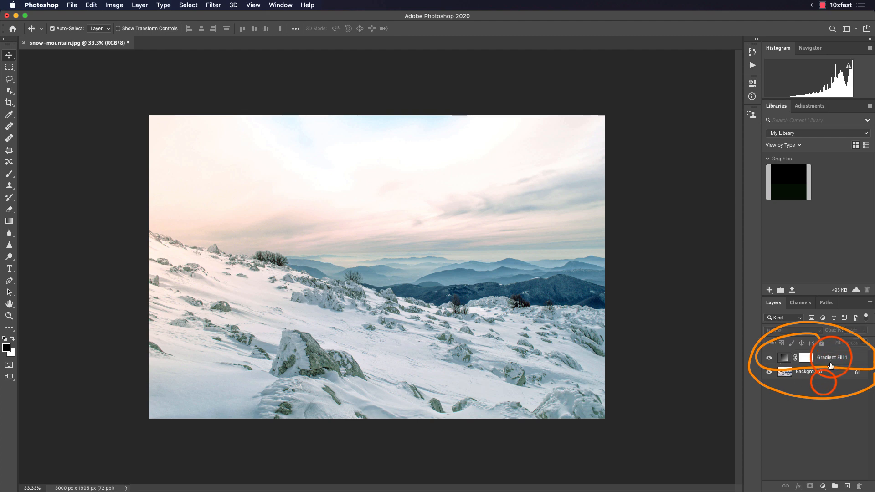
left_click(830, 362)
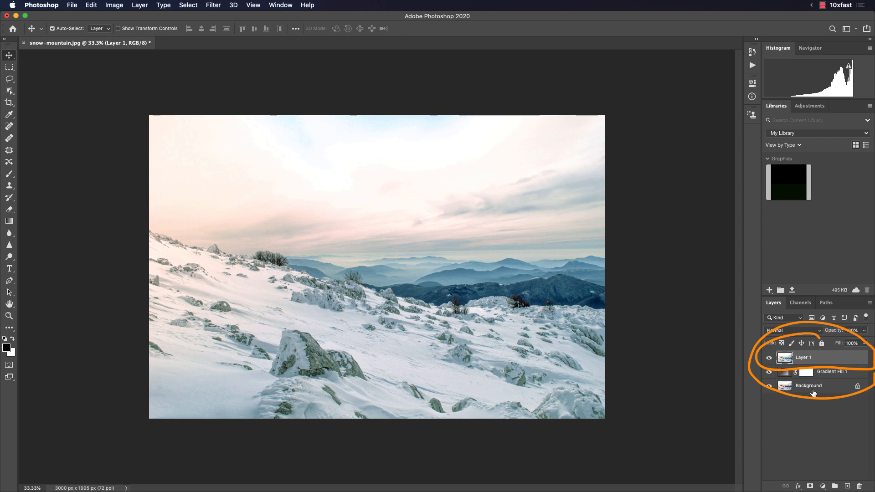
- Hide the merged layer, compare the photo with and without the gradient fill, and make the merged layer visible and selected again
left_click(769, 358)
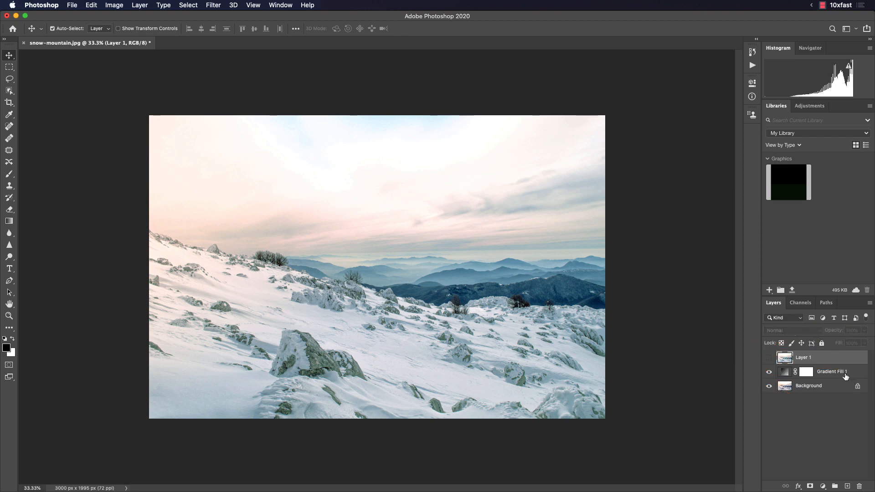
left_click(845, 373)
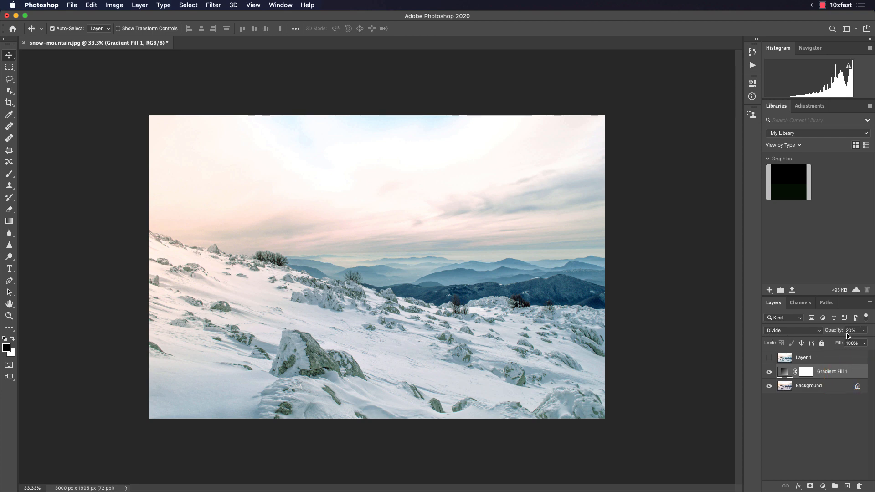
left_click(827, 386)
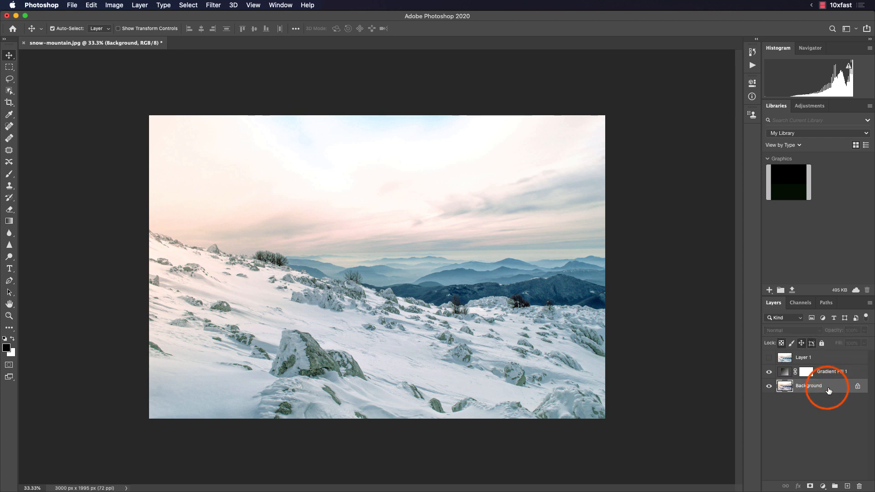
left_click(770, 372)
left_click(769, 372)
left_click(769, 372)
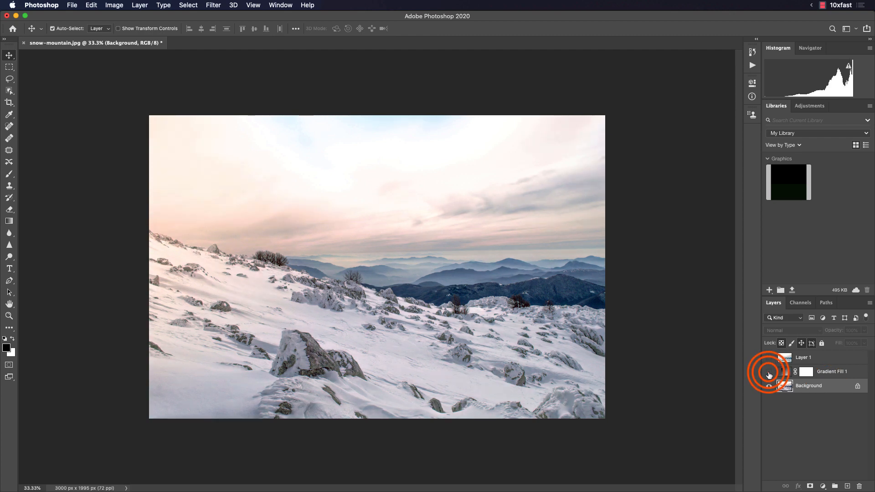
left_click(769, 372)
left_click(769, 372)
left_click(769, 372)
left_click(769, 372)
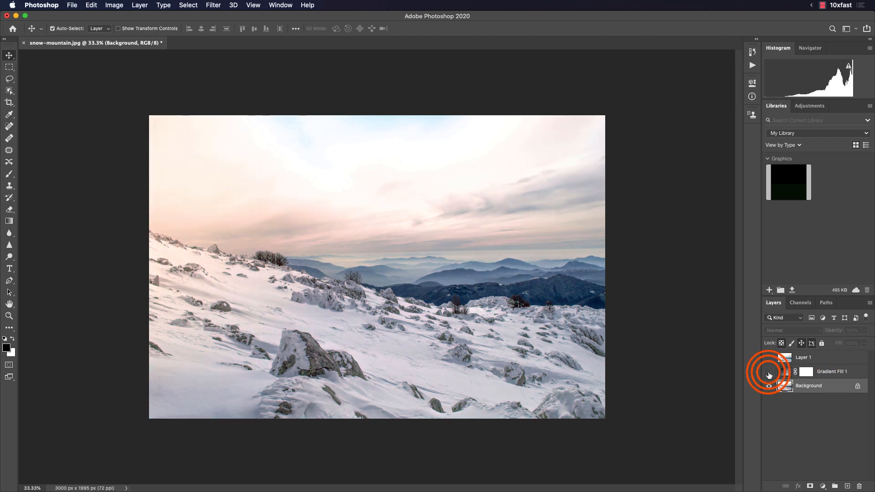
left_click(769, 372)
left_click(852, 371)
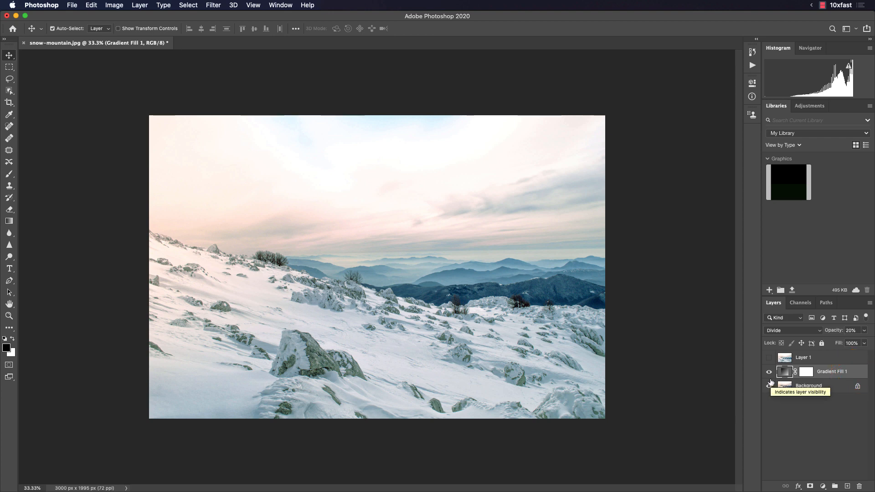
left_click(801, 357)
left_click(769, 358)
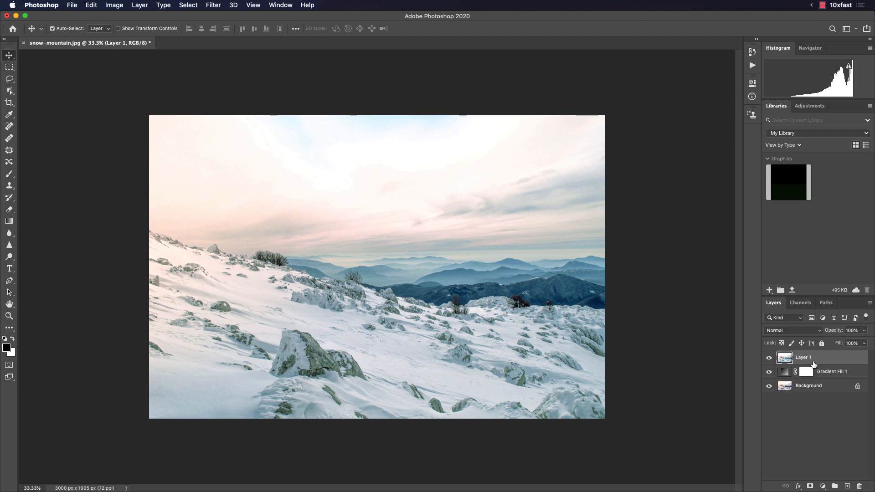
- Apply the Camera Raw filter to the merged layer with Clarity +21, Blacks -31, Whites +41, Exposure -0.48 and Vibrance +41
key("super+shift+a")
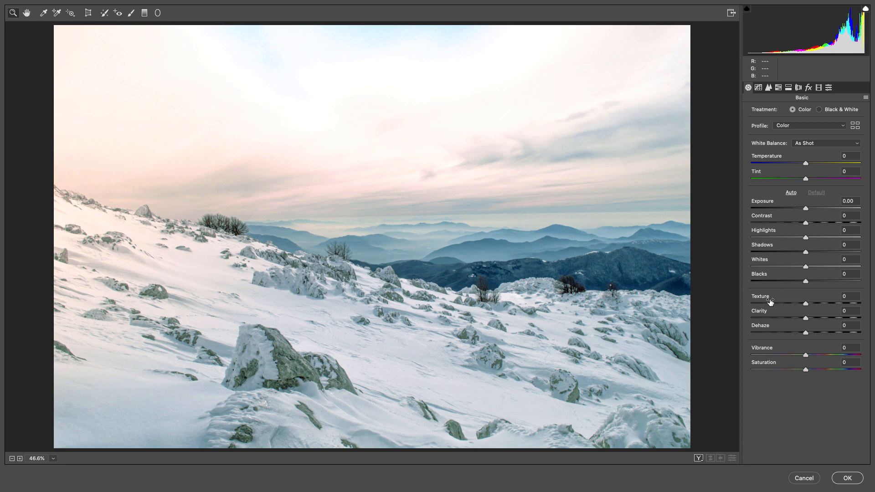
left_click_drag(763, 311, 772, 311)
left_click_drag(770, 274, 780, 260)
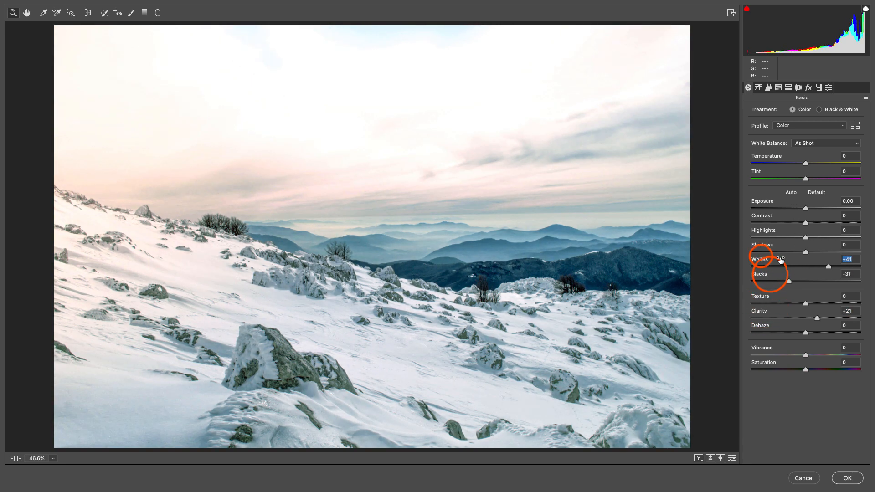
left_click_drag(787, 206, 781, 204)
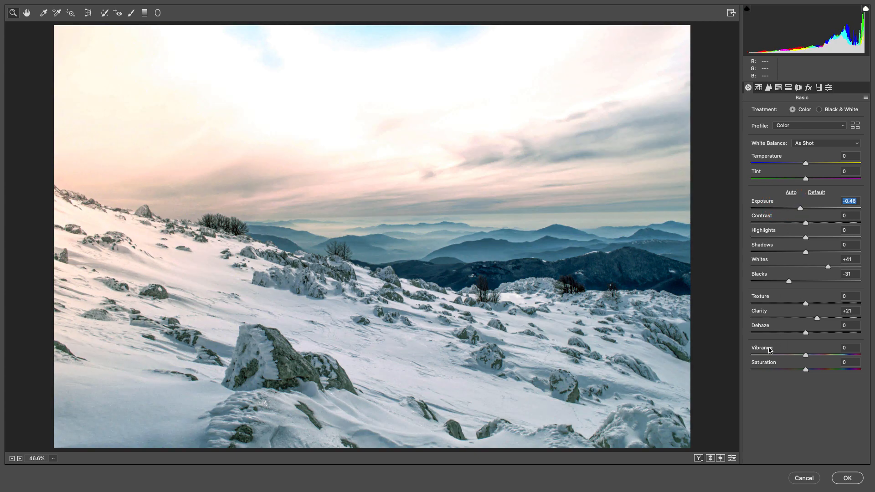
left_click_drag(769, 350, 782, 350)
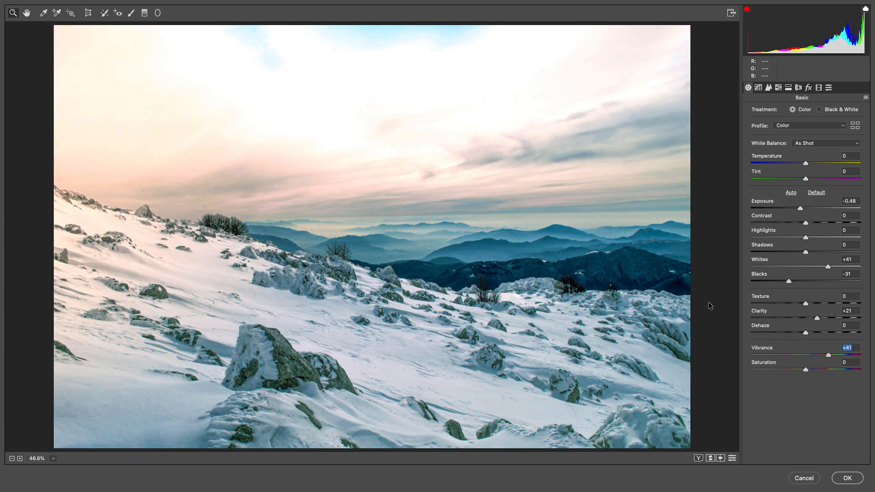
left_click(852, 476)
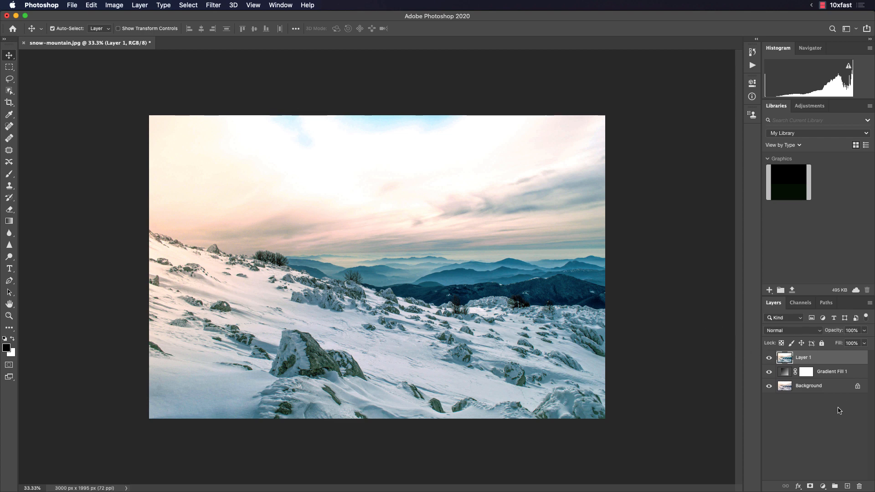
left_click(822, 486)
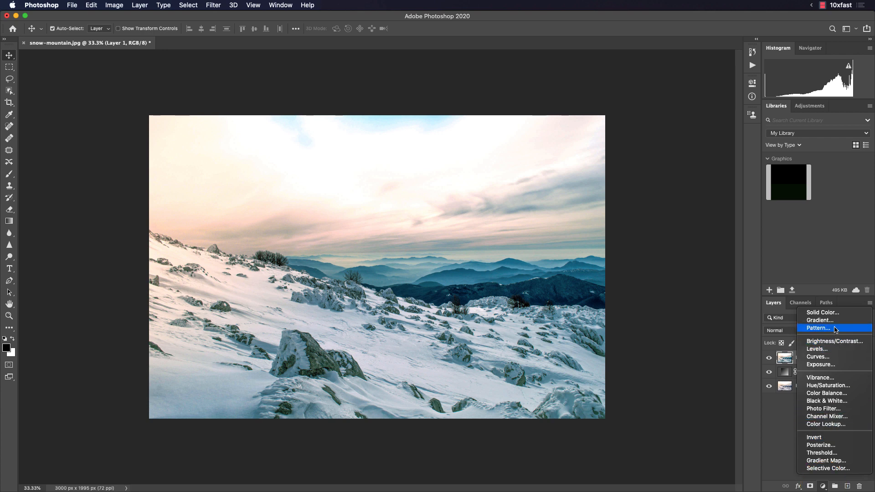
left_click(840, 313)
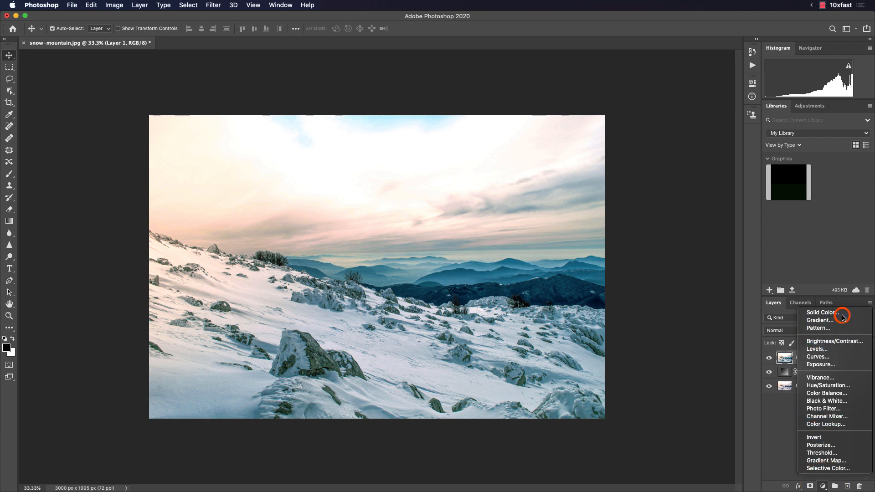
left_click(400, 218)
left_click(419, 201)
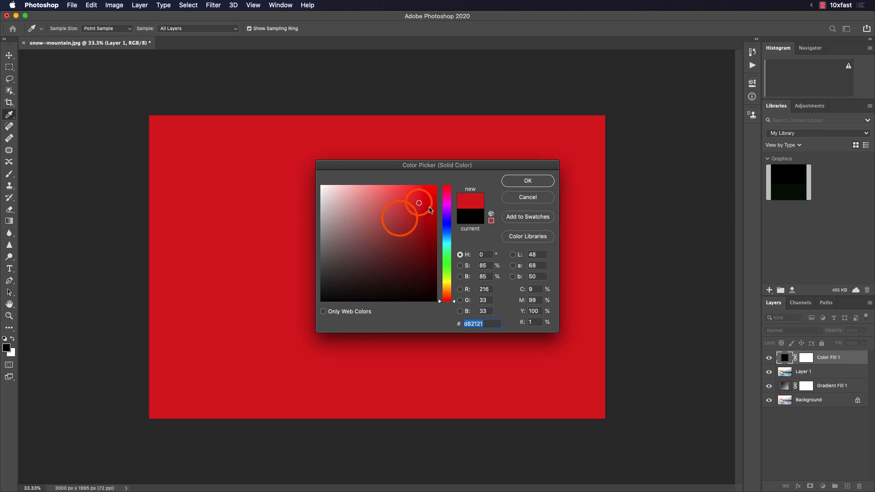
left_click(512, 201)
key("Escape")
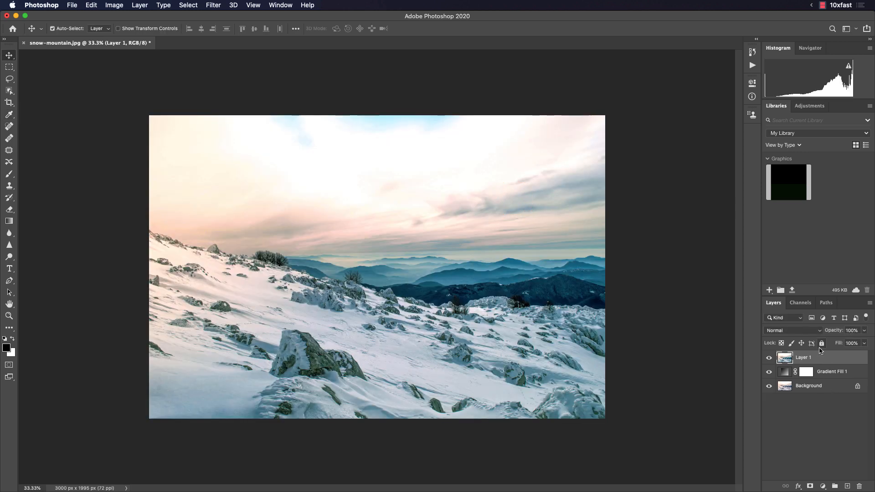
- Add a Color Lookup adjustment layer above the merged layer using the FoggyNight.3DL 3D LUT
left_click(822, 486)
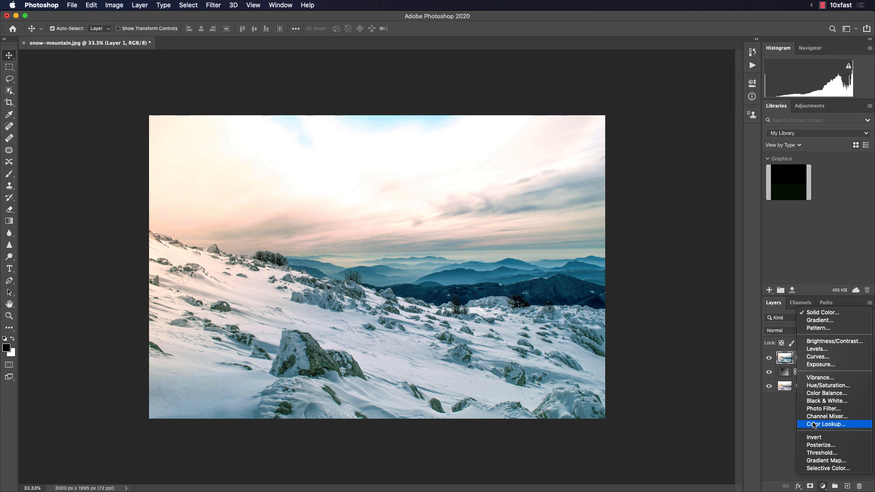
left_click(857, 430)
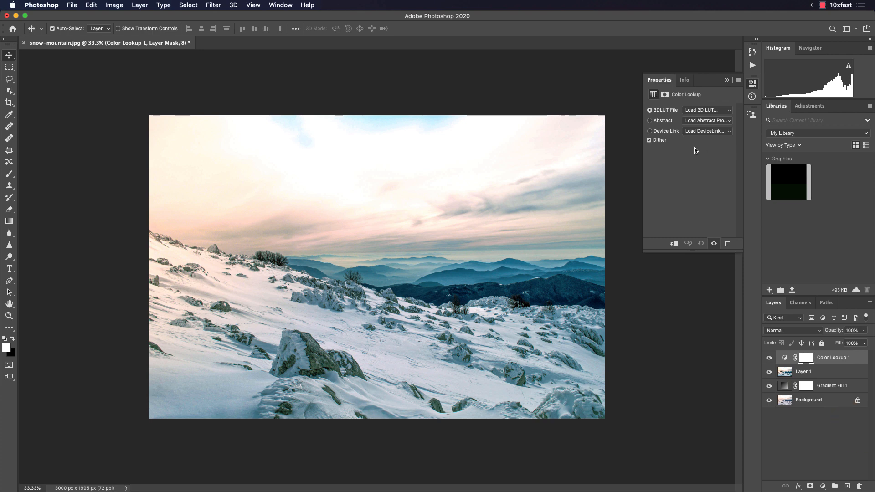
left_click(708, 110)
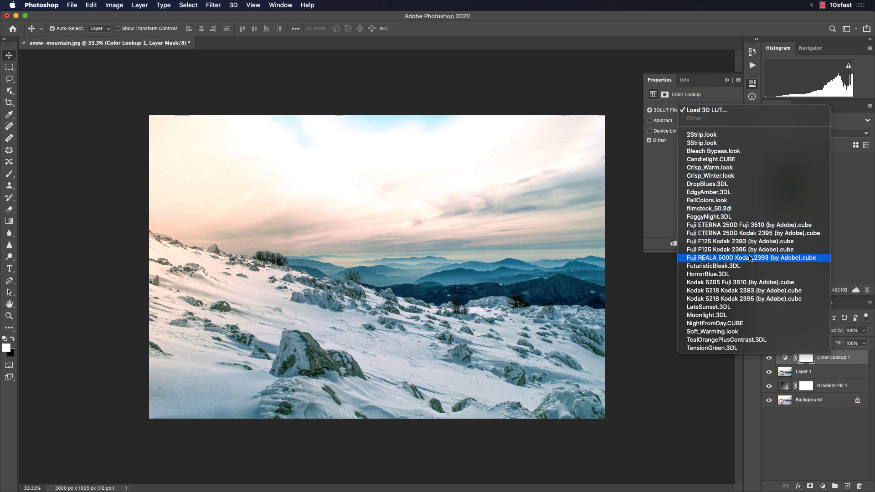
left_click(739, 217)
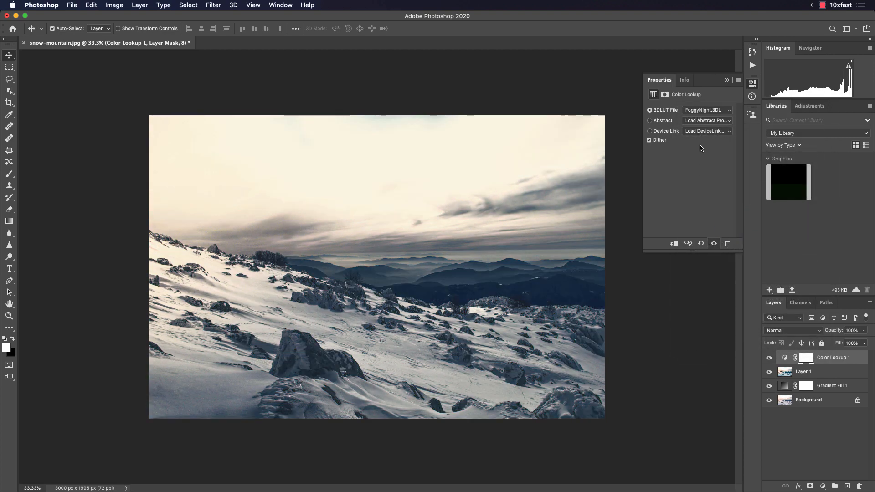
- Try the filmstock_50.3dl look on the Color Lookup layer and switch back to FoggyNight.3DL
left_click(707, 111)
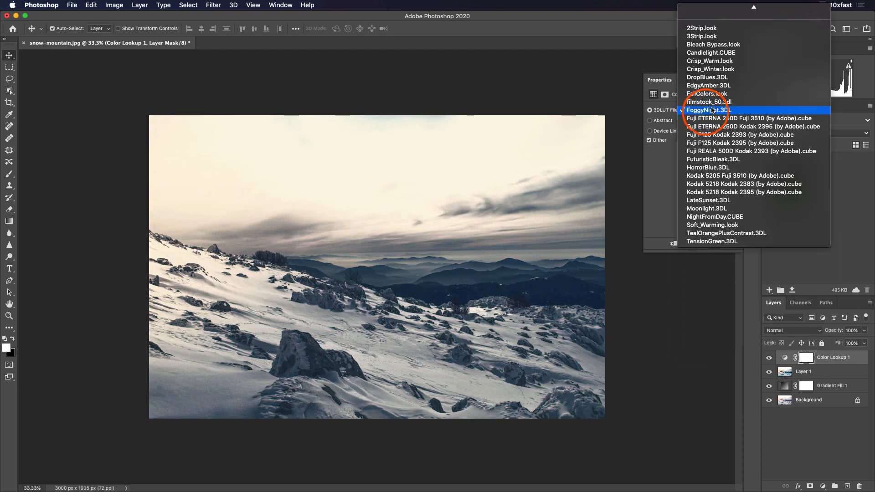
left_click(712, 106)
left_click(715, 107)
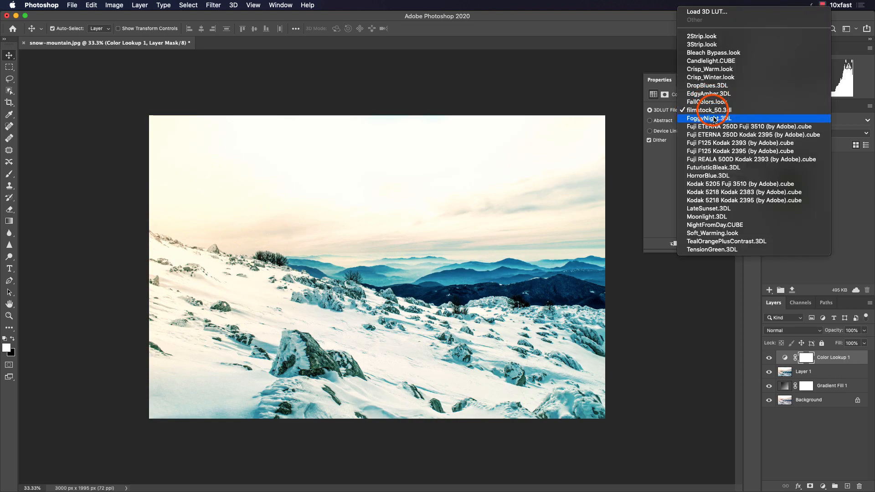
left_click(715, 118)
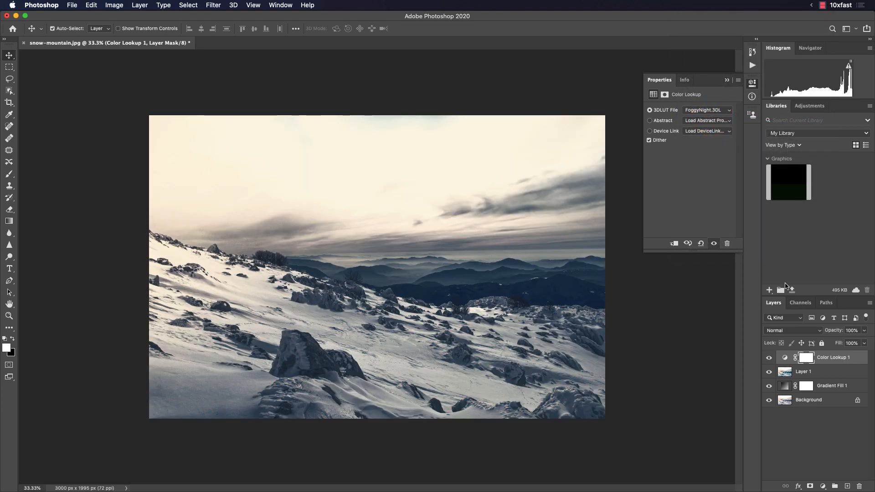
- Set the Color Lookup layer's opacity to 50%
left_click(841, 360)
left_click(842, 361)
key("5")
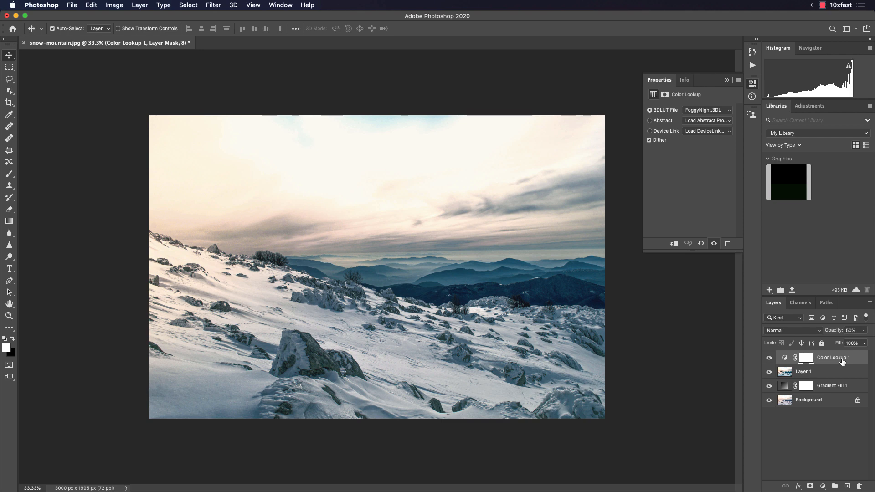
- Step through the Color Lookup layer's blend modes up to Overlay, and toggle the layer's visibility to compare the effect
key("shift+plus")
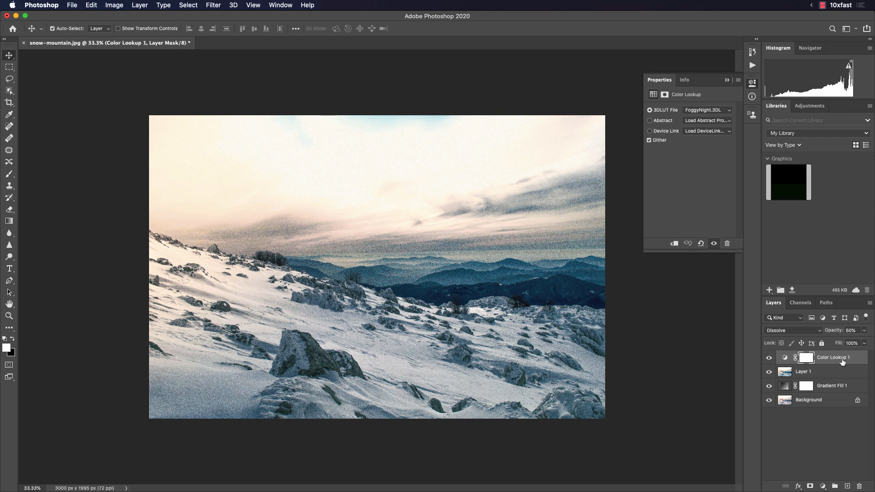
key("shift+plus")
key("shift+plus")
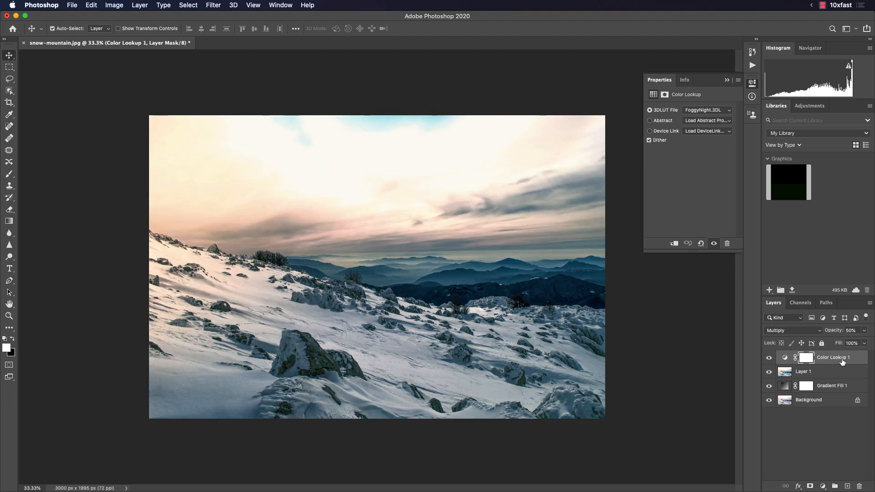
key("shift+plus")
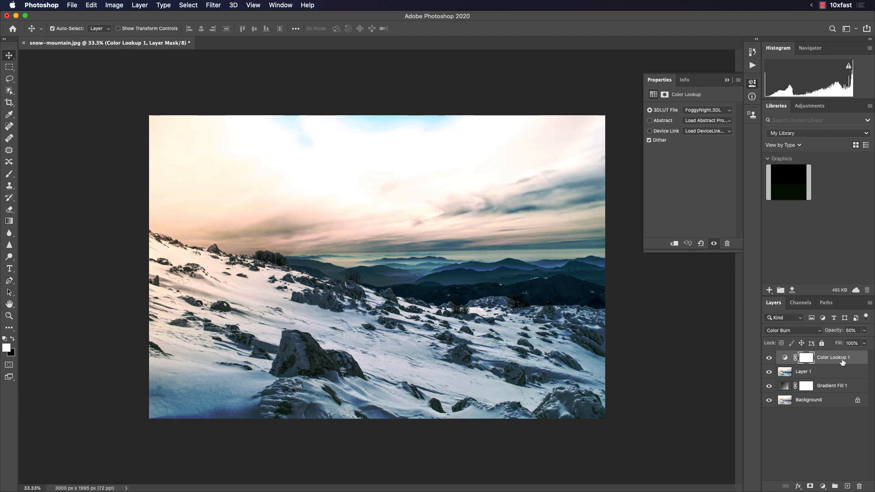
key("shift+plus")
key("shift+plus")
key("shift+plus")
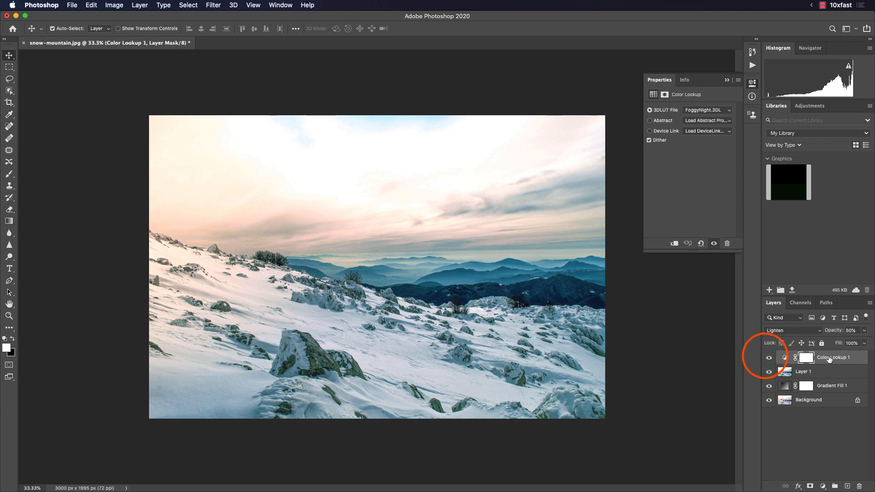
key("shift+plus")
key("shift+plus")
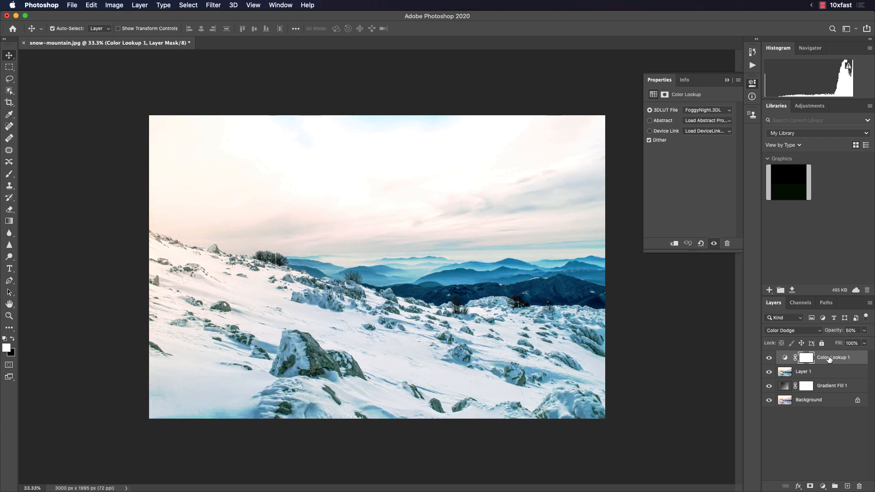
key("shift+plus")
key("shift+plus")
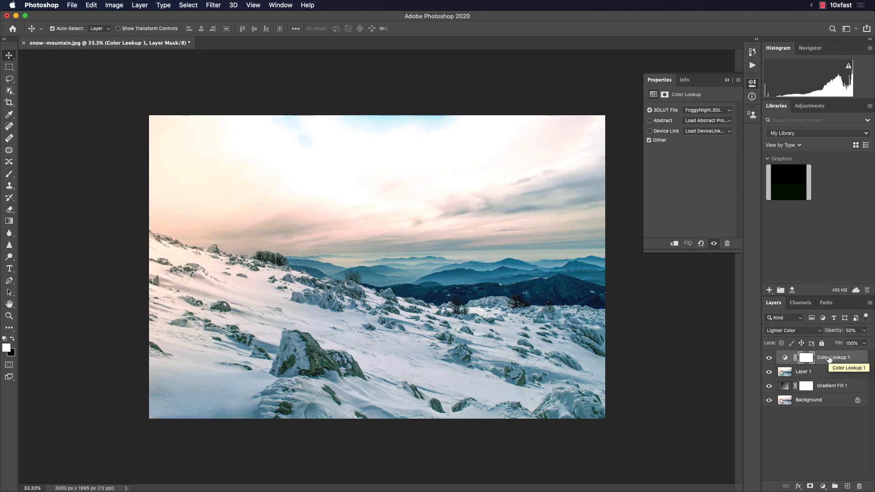
key("shift+plus")
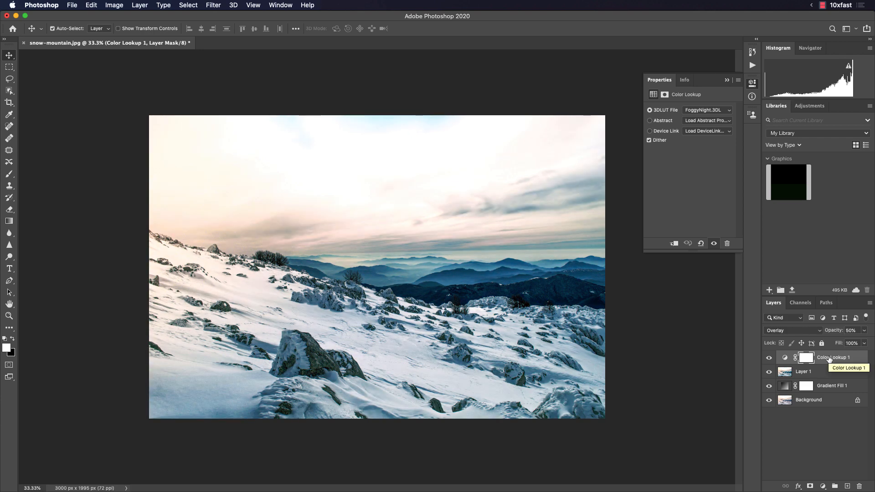
left_click(769, 358)
left_click(769, 358)
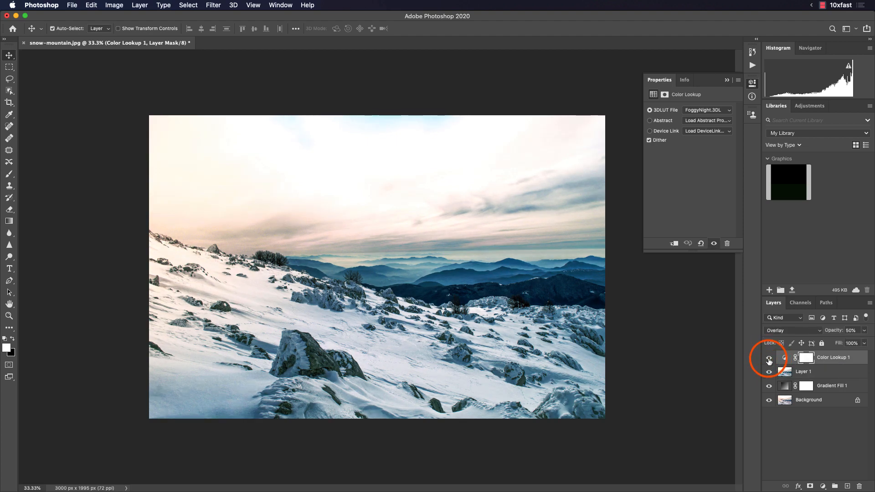
- Toggle the Color Lookup layer's visibility repeatedly to compare the photo with and without the look
left_click(770, 359)
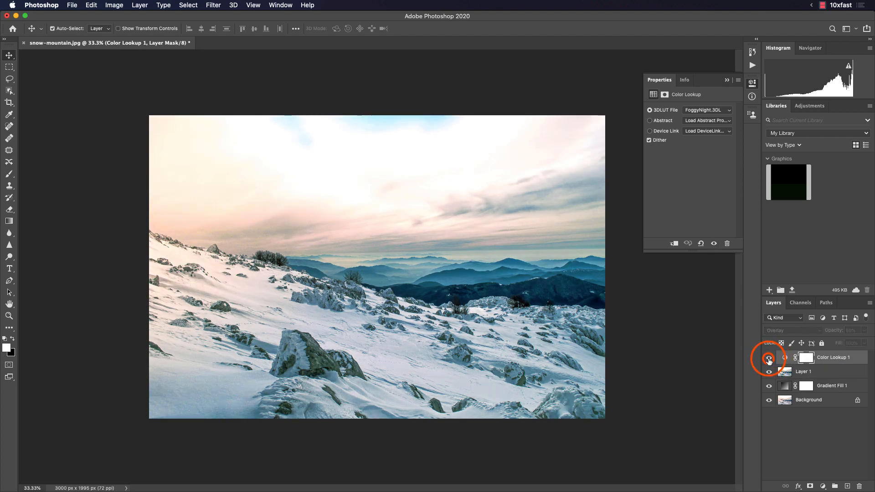
left_click(770, 360)
left_click(770, 359)
left_click(769, 359)
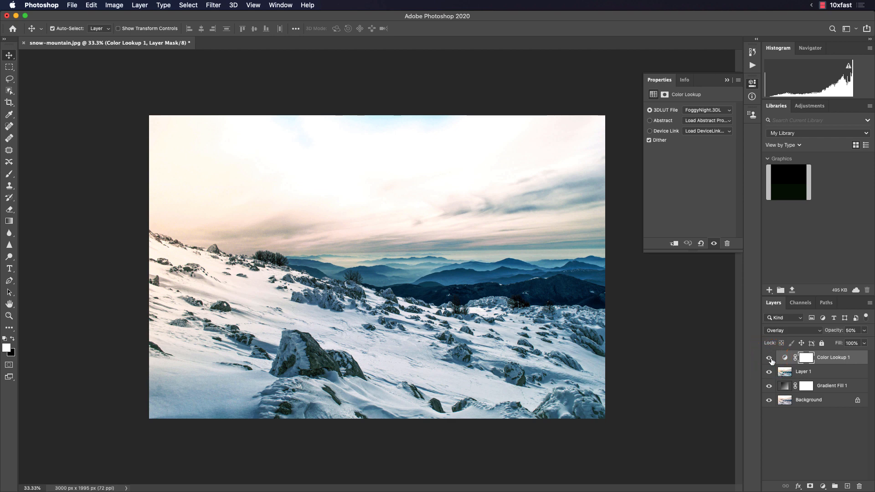
left_click(769, 359)
left_click(769, 359)
left_click(769, 359)
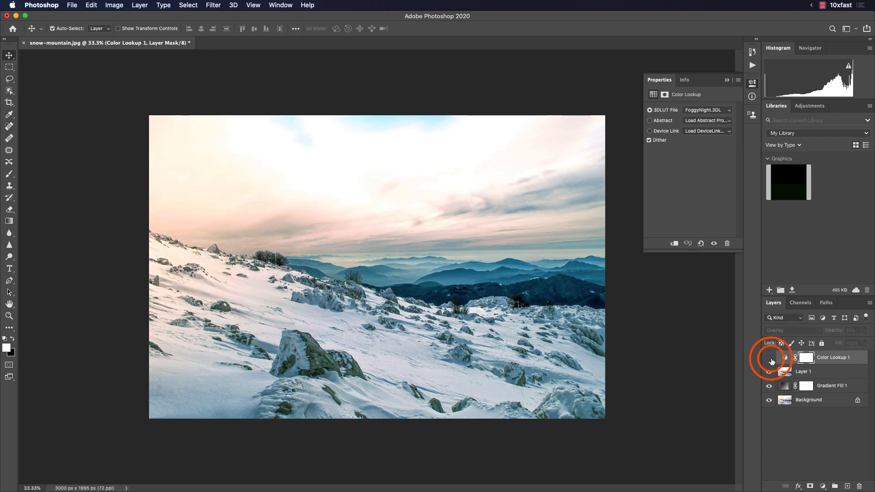
left_click(770, 360)
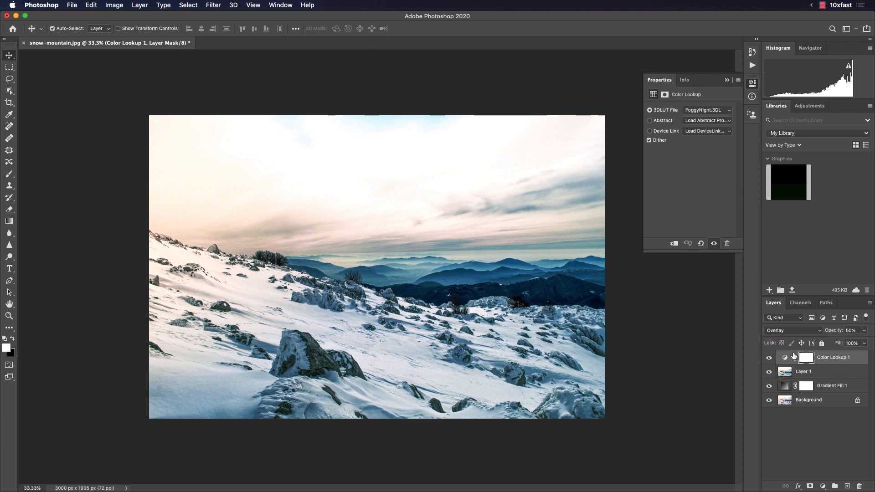
left_click(770, 359)
left_click(770, 359)
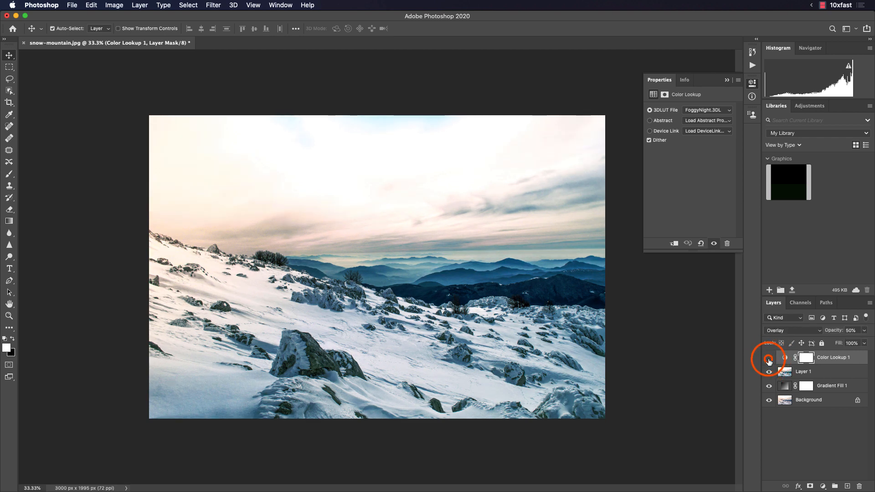
left_click(769, 359)
left_click(770, 359)
left_click(769, 359)
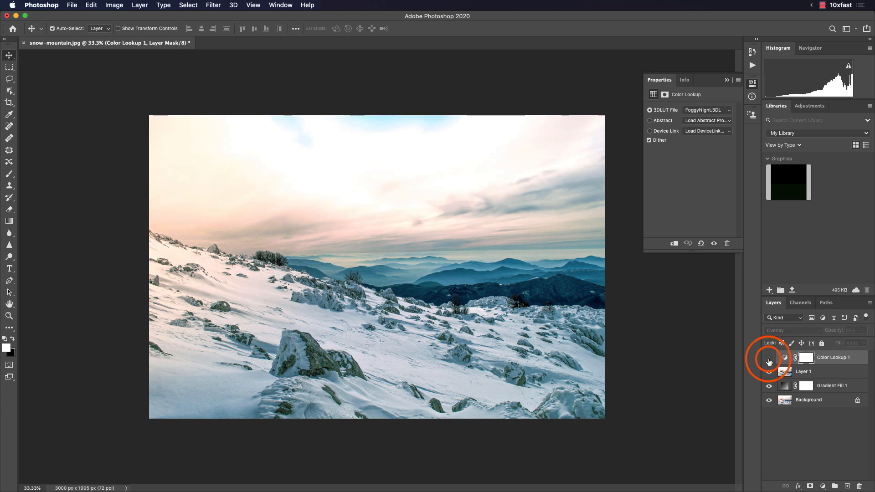
left_click(769, 360)
left_click(769, 359)
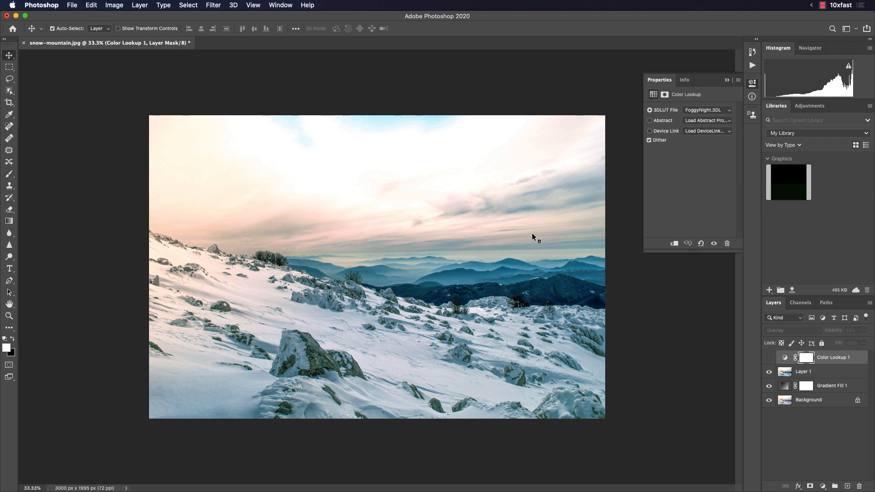
- Examine the cloudy sky above the horizon with the Color Lookup layer hidden and shown
left_click_drag(544, 175, 321, 258)
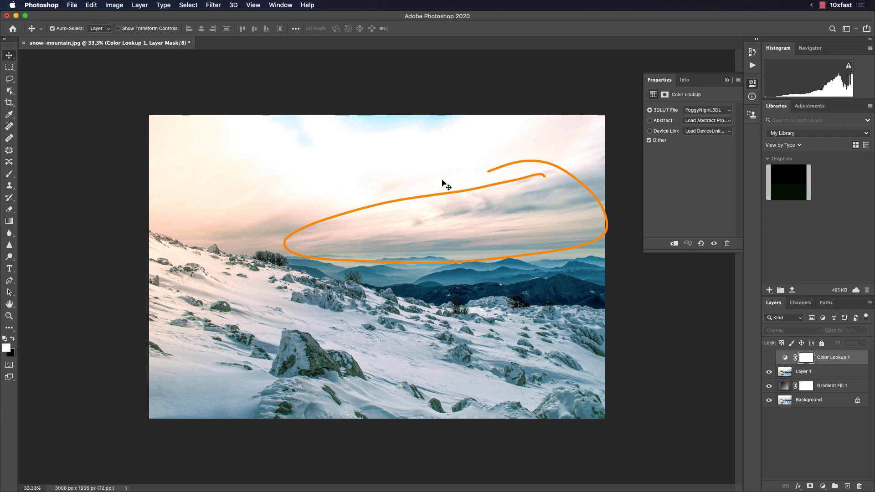
left_click(768, 358)
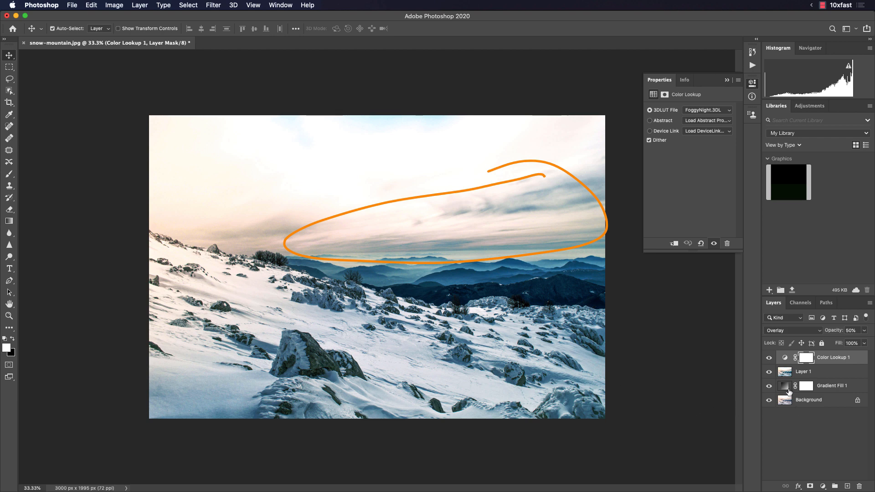
left_click(769, 358)
left_click(770, 360)
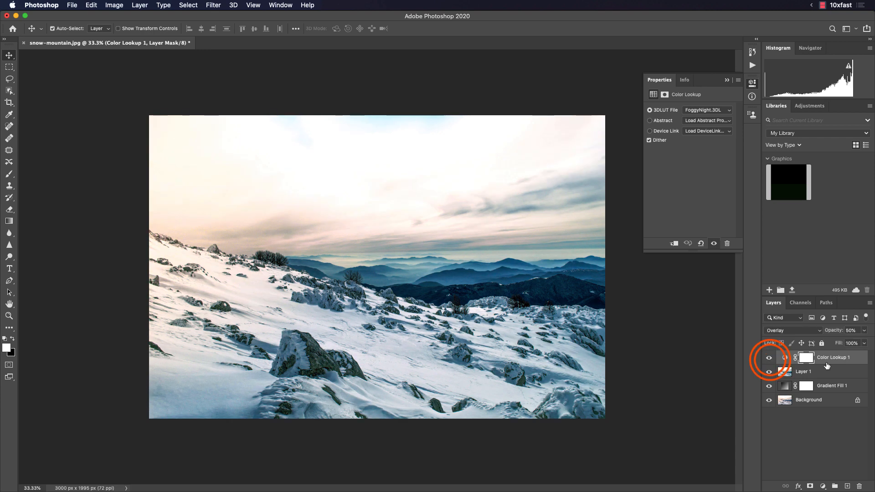
left_click(767, 358)
left_click(768, 358)
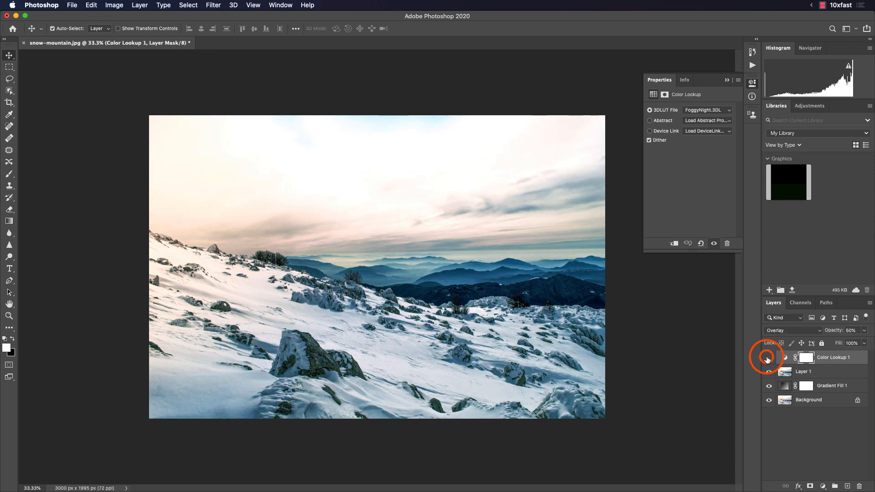
left_click(769, 358)
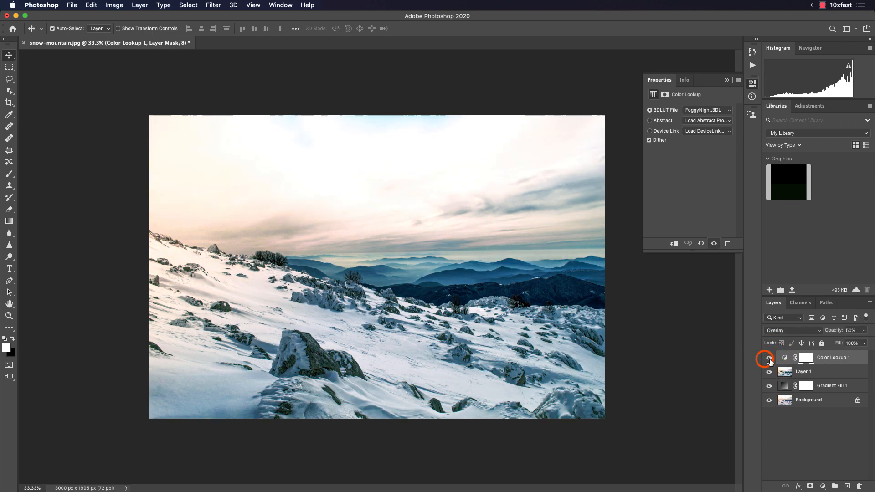
left_click(769, 359)
- Mask the Color Lookup effect out of the sky with a vertical linear white-to-black gradient on its layer mask, redrawing the transition around the distant mountains
left_click(806, 358)
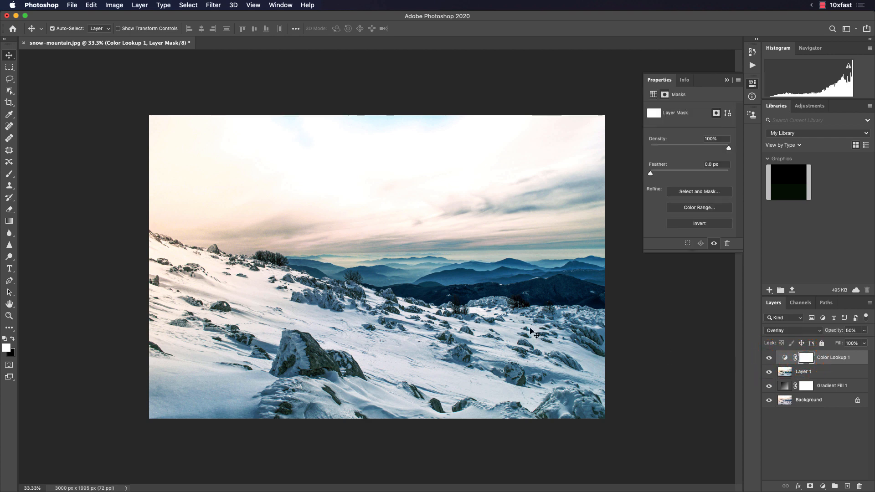
key("g")
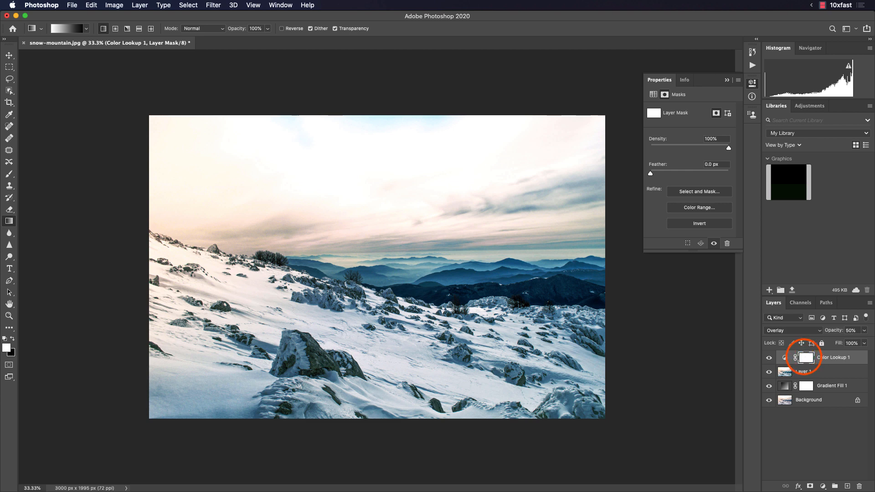
left_click_drag(404, 251, 407, 230)
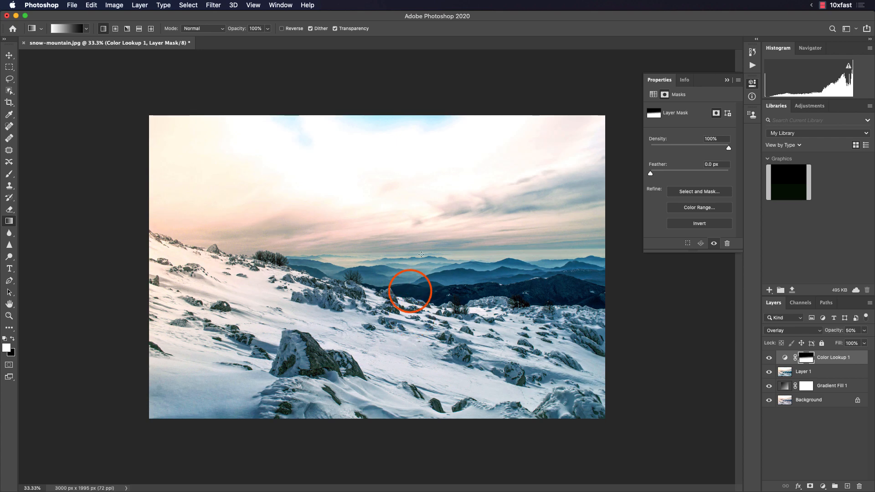
left_click_drag(413, 305, 414, 250)
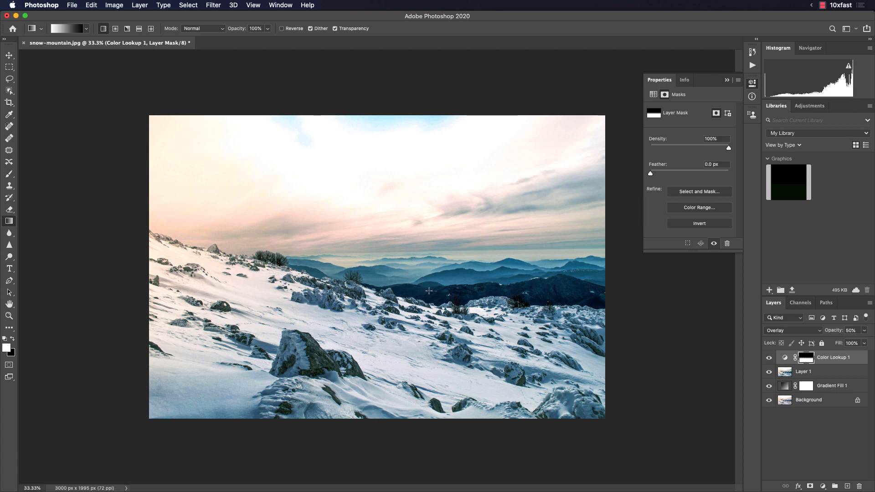
mouse_move(430, 268)
left_mouse_down()
mouse_move(429, 340)
mouse_move(429, 268)
left_mouse_up()
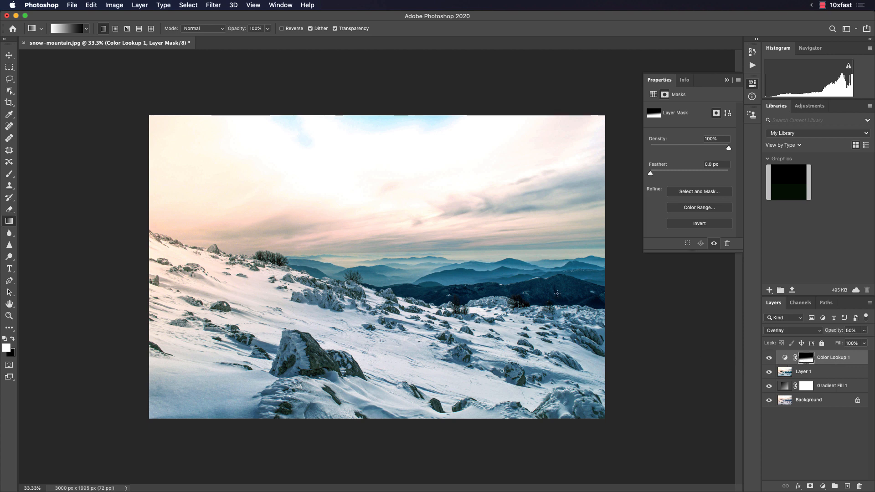
- Toggle the masked Color Lookup layer off and on to check its effect on the snow and mountains
left_click(769, 359)
left_click(770, 358)
left_click(769, 358)
left_click(769, 359)
left_click(770, 359)
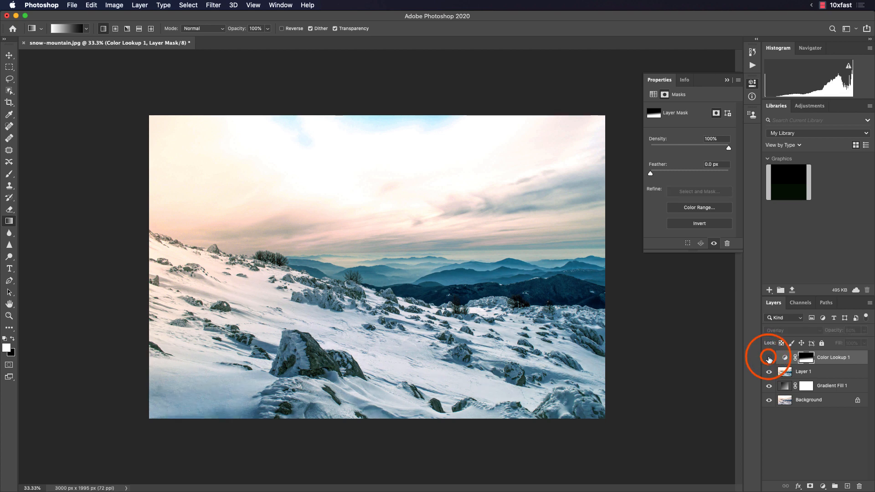
left_click(769, 359)
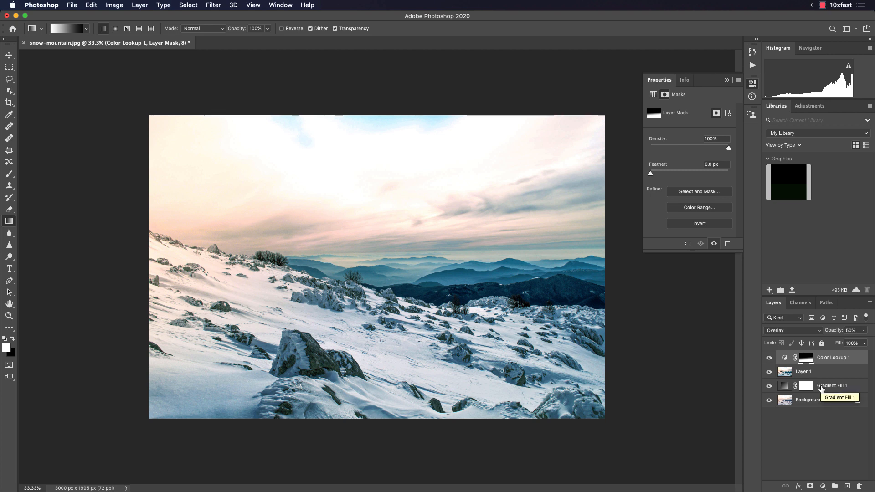
- Stamp all visible layers into a new layer at the top of the stack and add a Gradient Map adjustment layer above it
key("super+alt+shift+e")
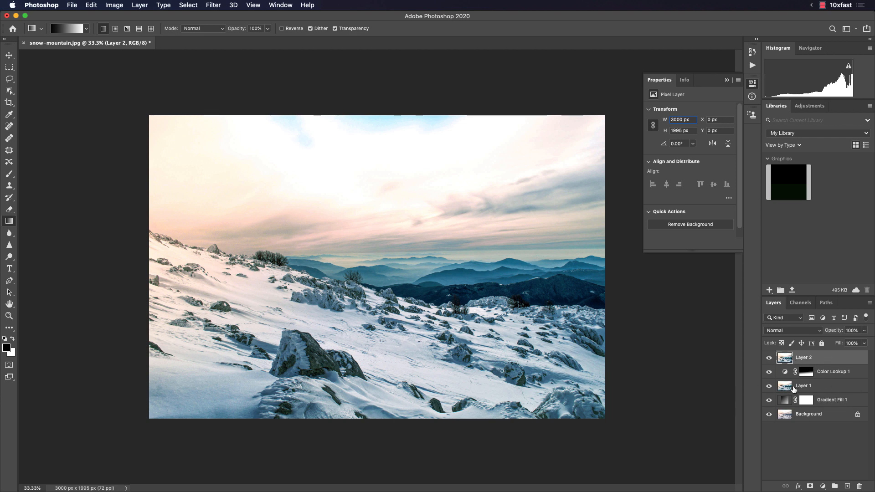
left_click(826, 485)
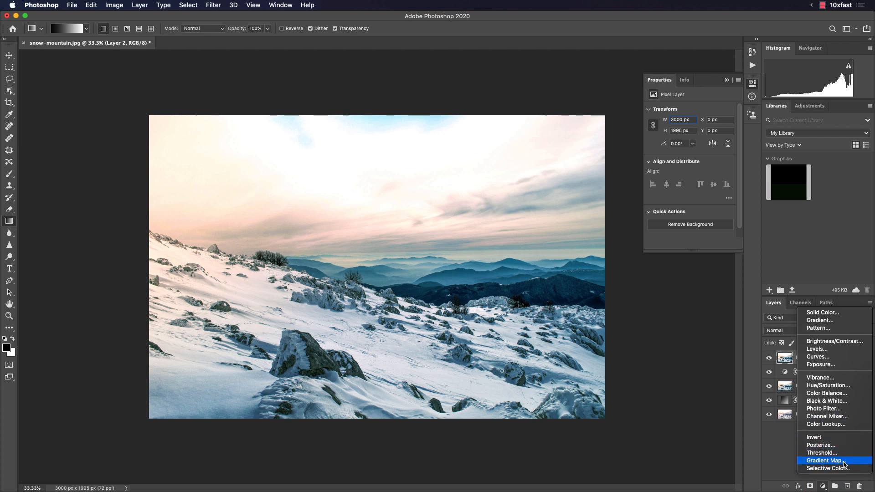
left_click(844, 464)
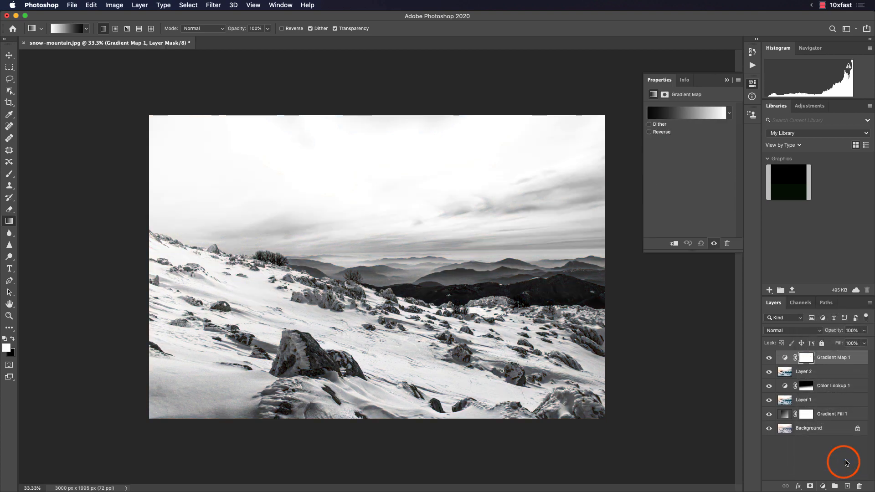
- Open the Gradient Map's gradient for editing and try the Iridescent_20 preset
left_click(700, 114)
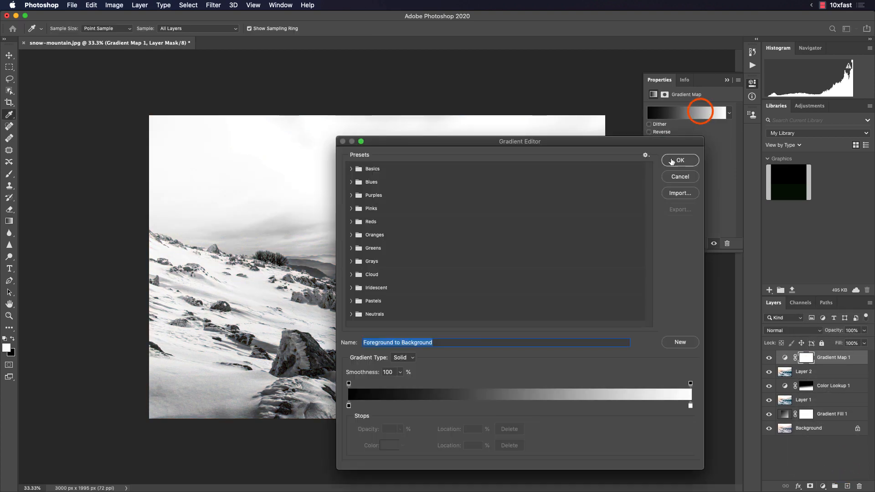
left_click_drag(524, 143, 718, 118)
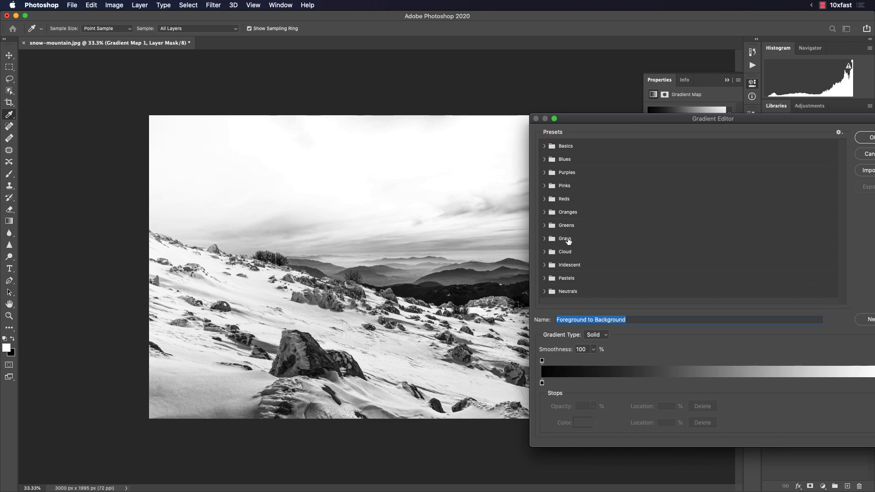
left_click(551, 268)
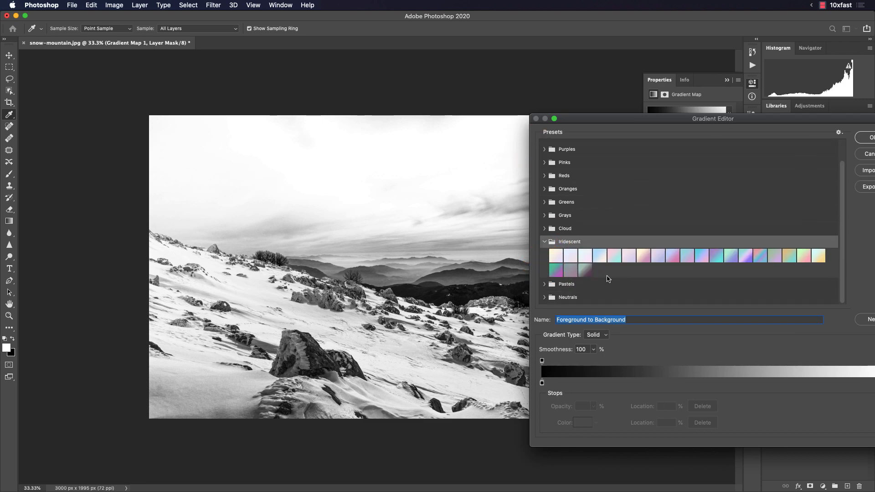
left_click(556, 272)
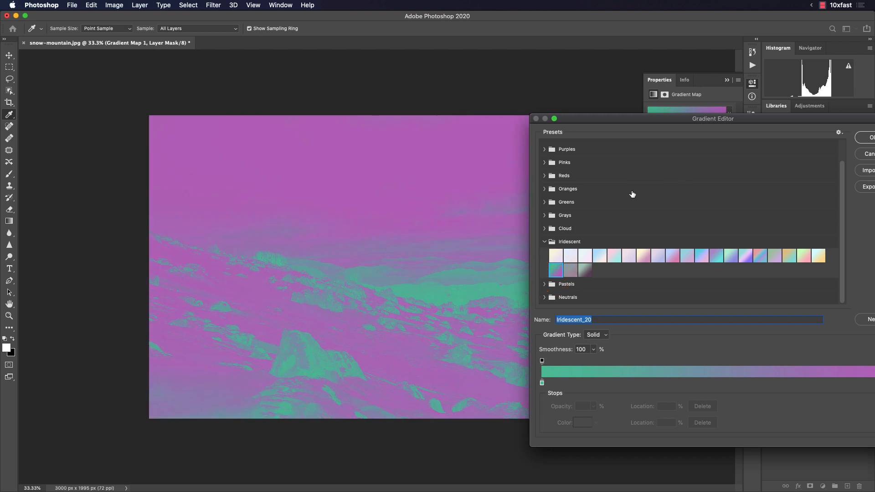
double_click(665, 119)
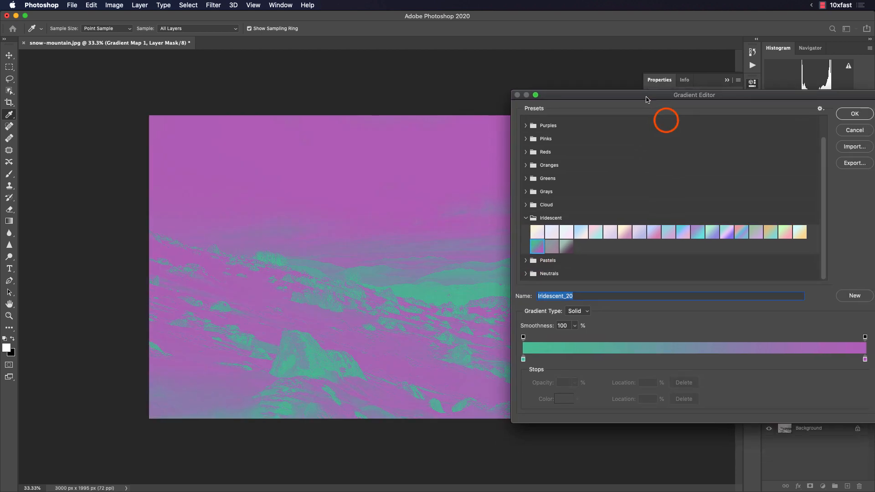
- Try the Green_27, Green_28 and Green_29 presets from the Greens group on the Gradient Map
left_click(526, 216)
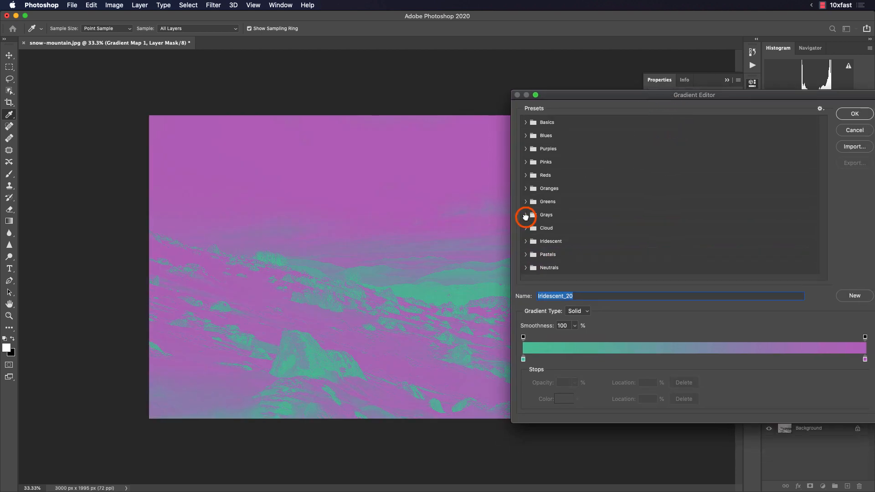
left_click(526, 268)
left_click(526, 201)
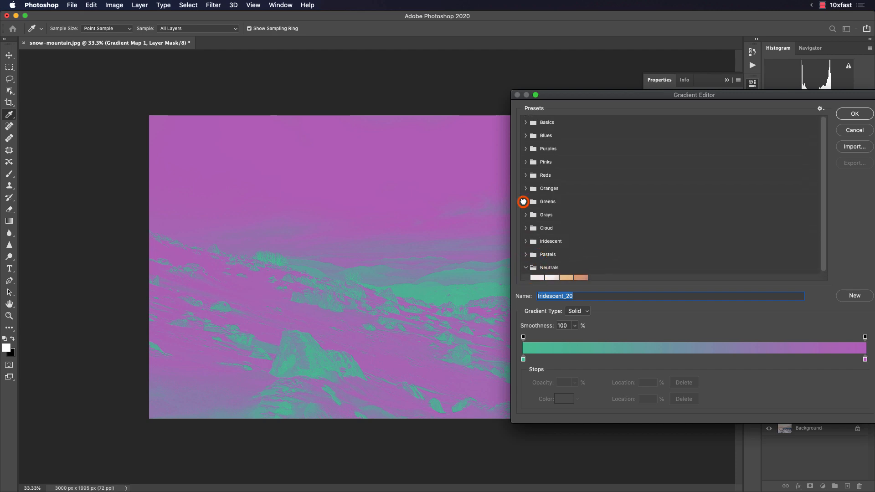
left_click(640, 230)
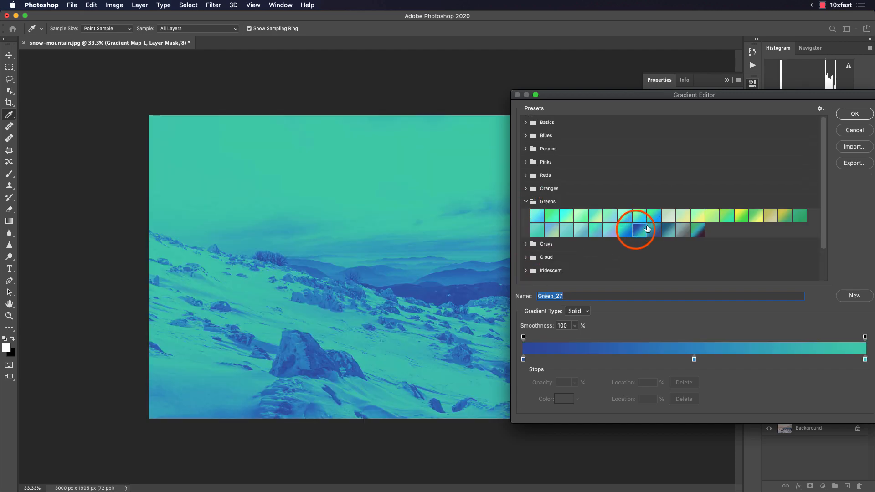
left_click(655, 231)
left_click(669, 230)
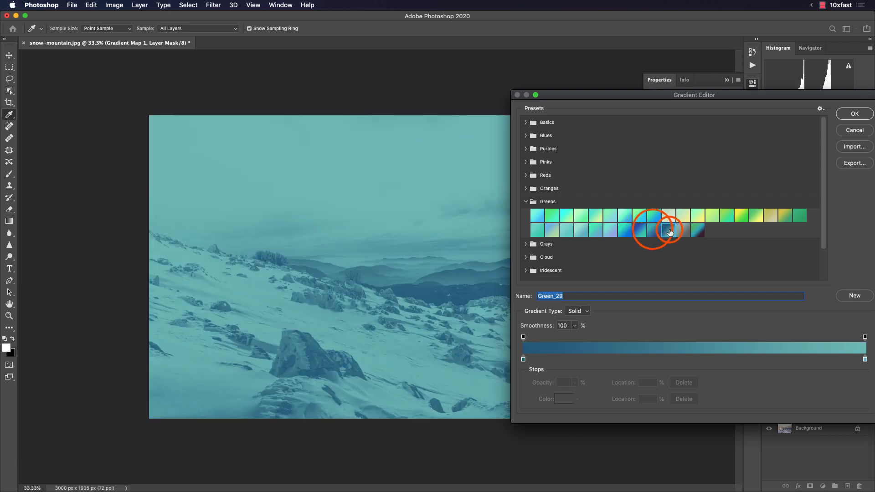
left_click(649, 231)
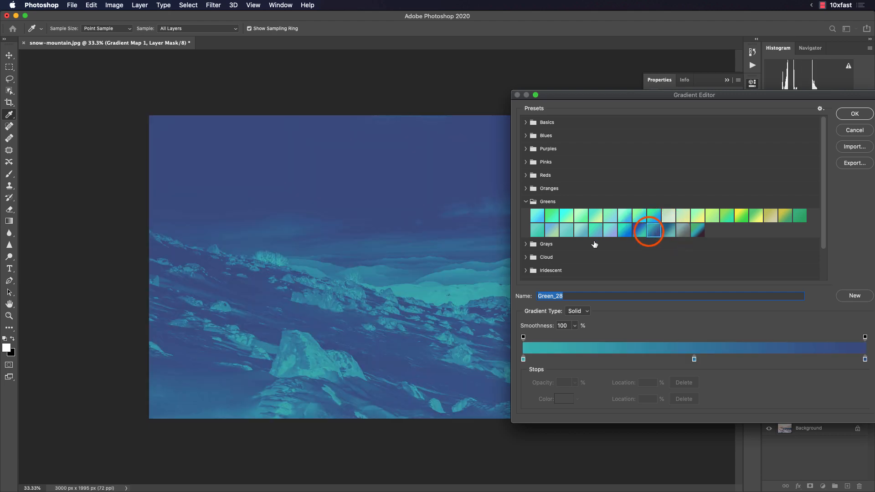
- Apply the Blue_27 preset from the Blues group to the Gradient Map
left_click(526, 201)
left_click(527, 123)
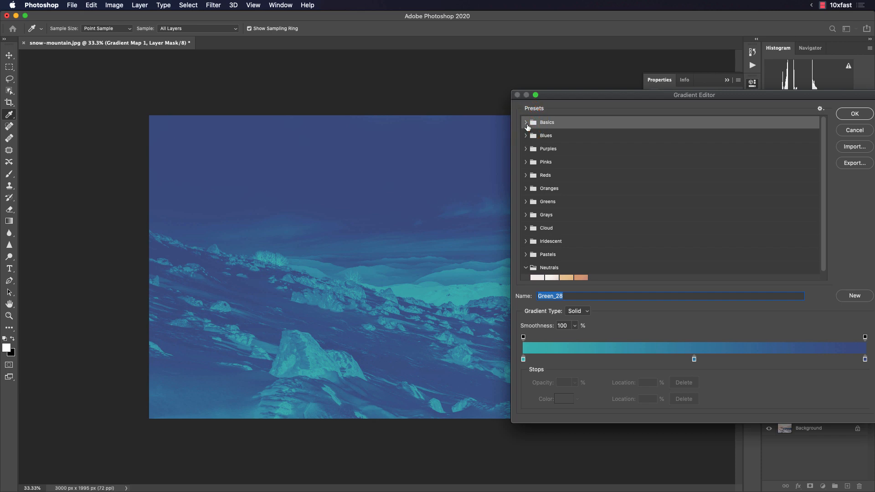
left_click(525, 123)
left_click(525, 150)
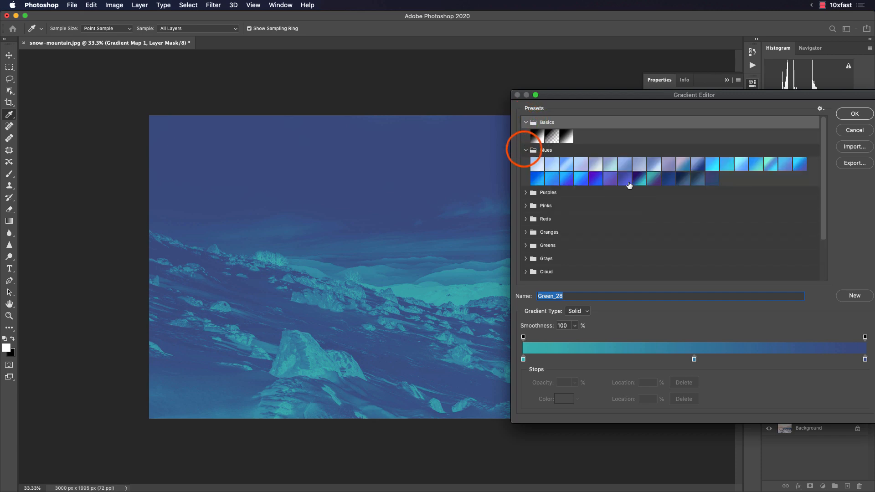
left_click(640, 181)
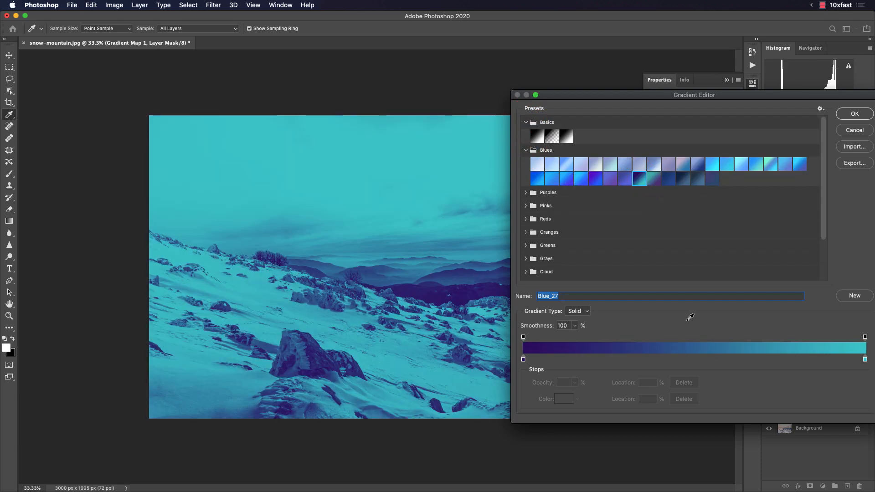
- Move the Gradient Map's cyan end color stop to 67% and recolor it bright magenta
left_click_drag(865, 359, 752, 361)
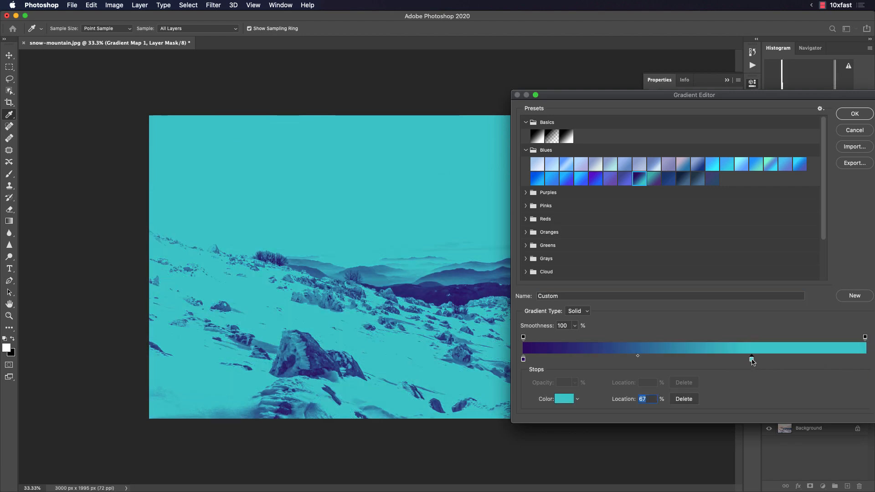
double_click(751, 360)
left_click(447, 202)
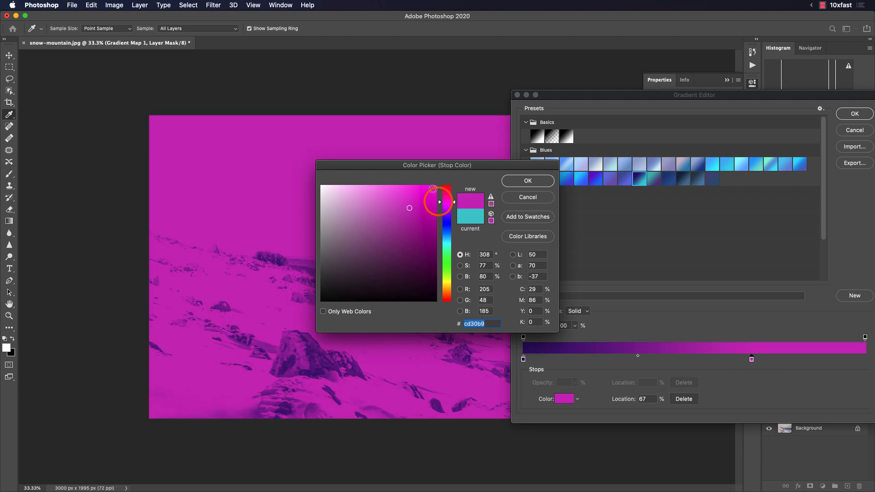
left_click(434, 187)
left_click(513, 181)
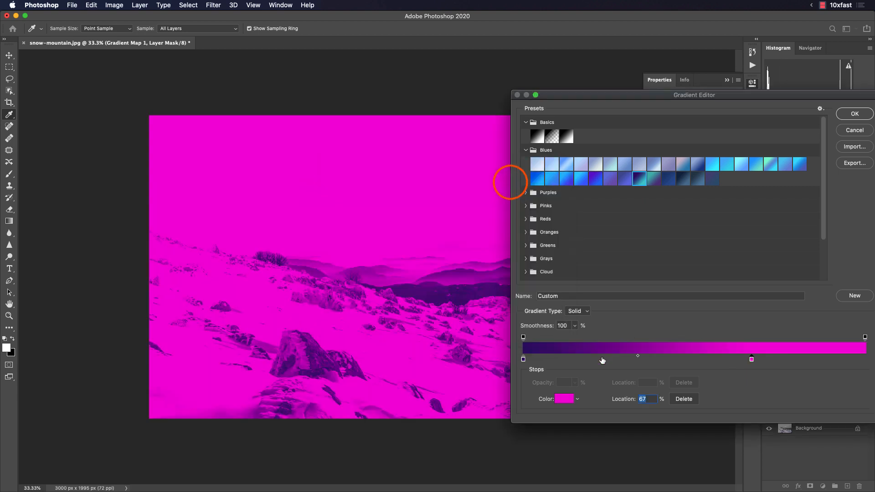
- Move the magenta stop back to 100%, shift the dark purple stop slightly inward and accept the custom gradient
left_click(523, 359)
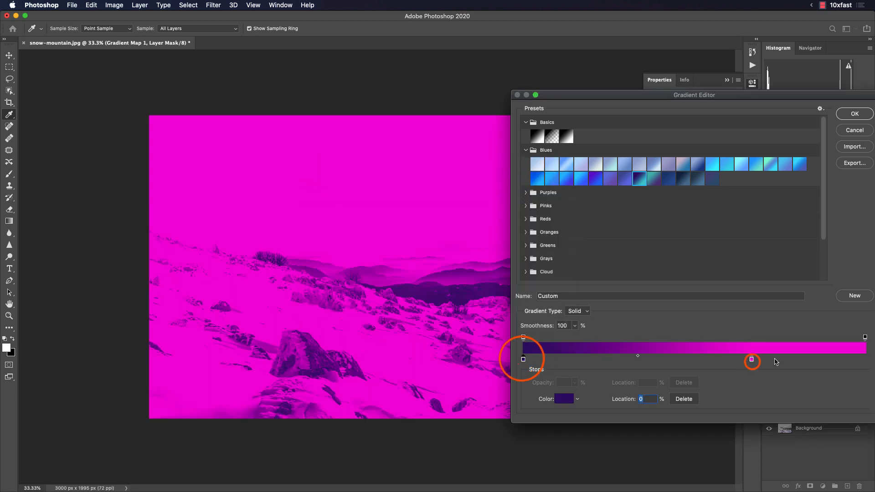
left_click_drag(751, 360, 643, 371)
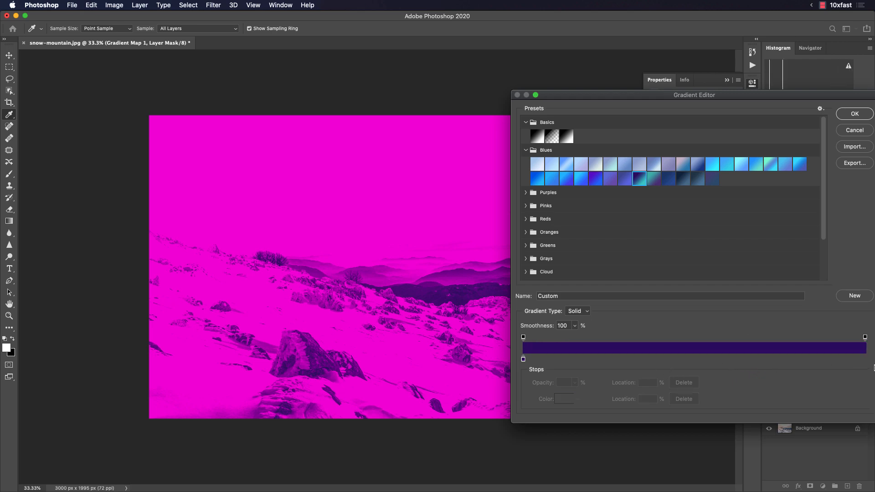
left_click_drag(874, 367, 866, 359)
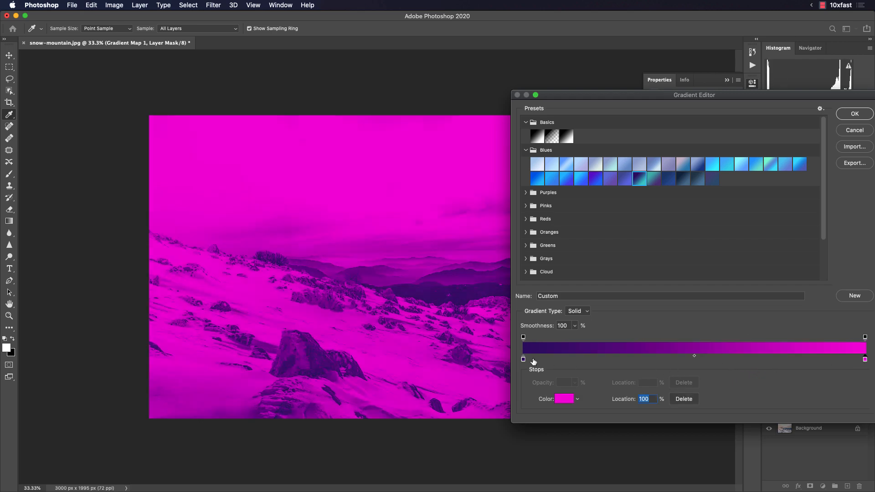
left_click_drag(523, 359, 564, 362)
left_click(854, 114)
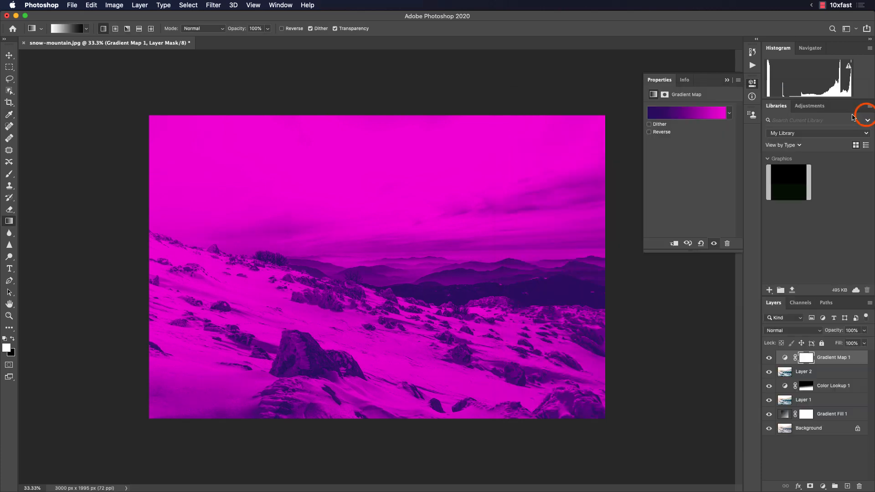
- Apply the Purple_21 preset from the Purples group to the Gradient Map and reverse the gradient
left_click(690, 112)
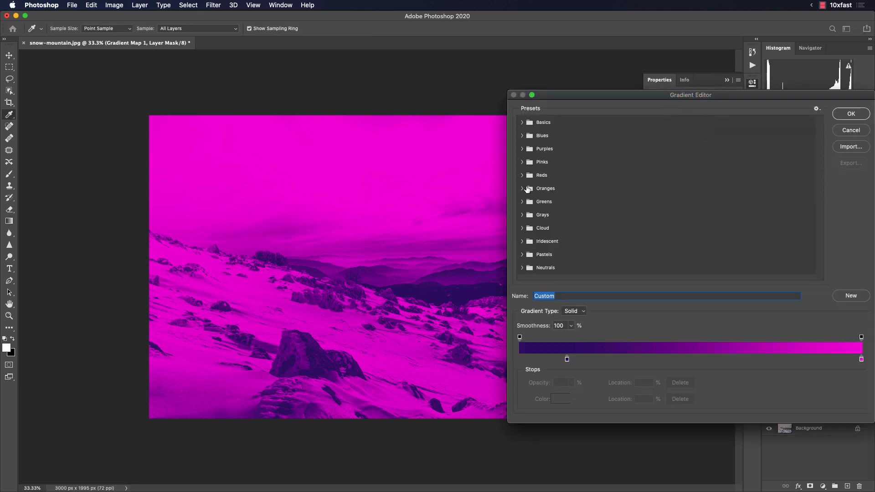
left_click(523, 149)
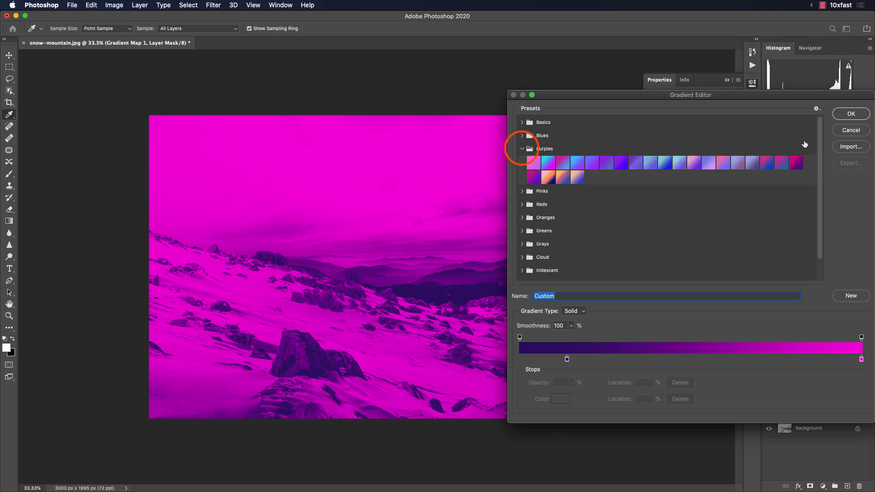
left_click(553, 182)
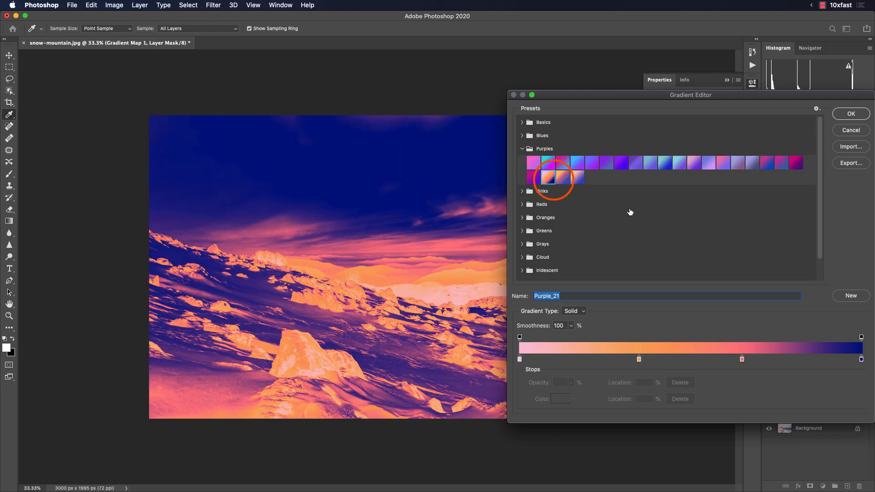
left_click(843, 115)
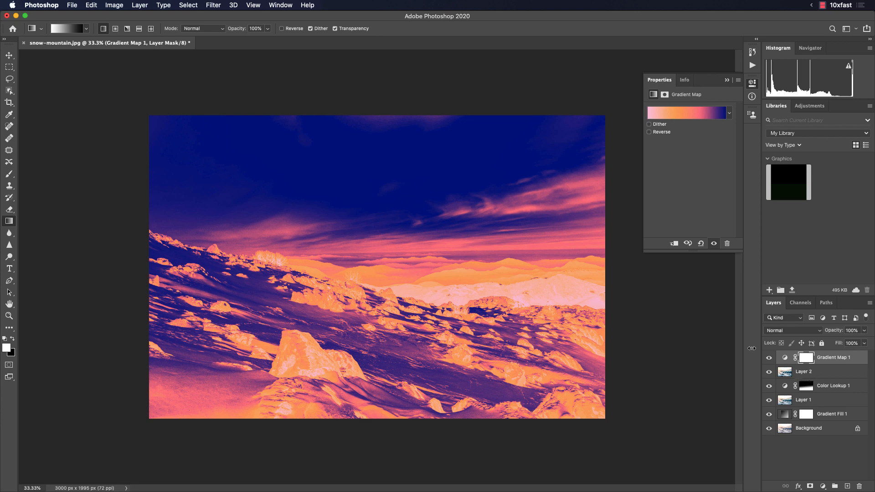
left_click(650, 132)
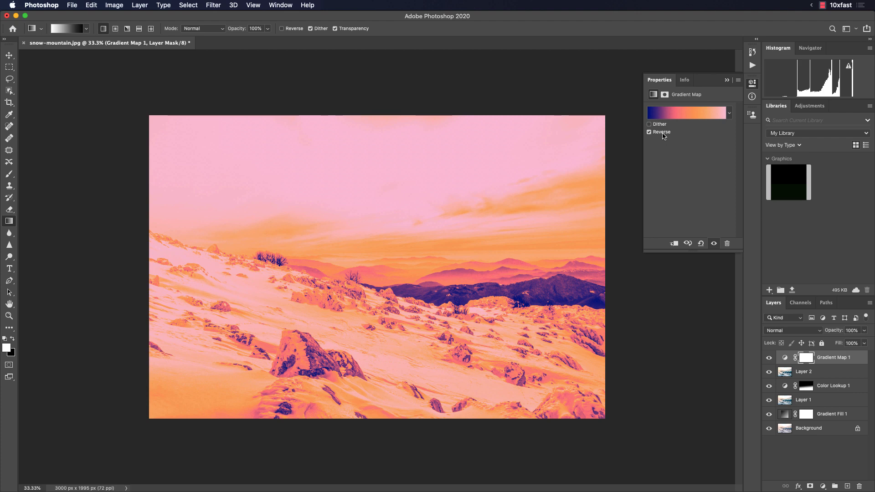
- Select the Gradient Map layer, switch to the Move tool and set the layer's opacity to 10%
left_click(840, 360)
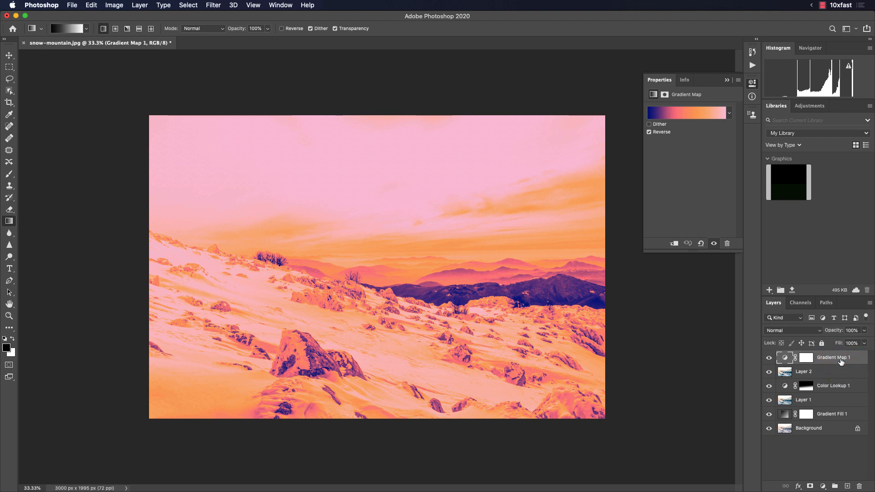
key("v")
key("1")
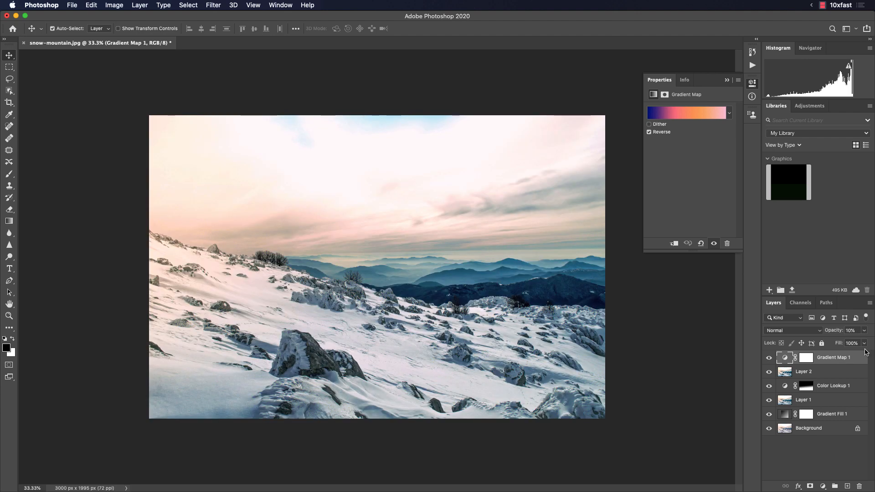
- Toggle the Gradient Map layer's visibility to compare the photo with and without its tint, including at fit-to-screen size
key("super+comma")
key("super+comma")
key("super+comma")
key("super+comma")
key("super+equal")
key("super+minus")
key("super+comma")
key("super+0")
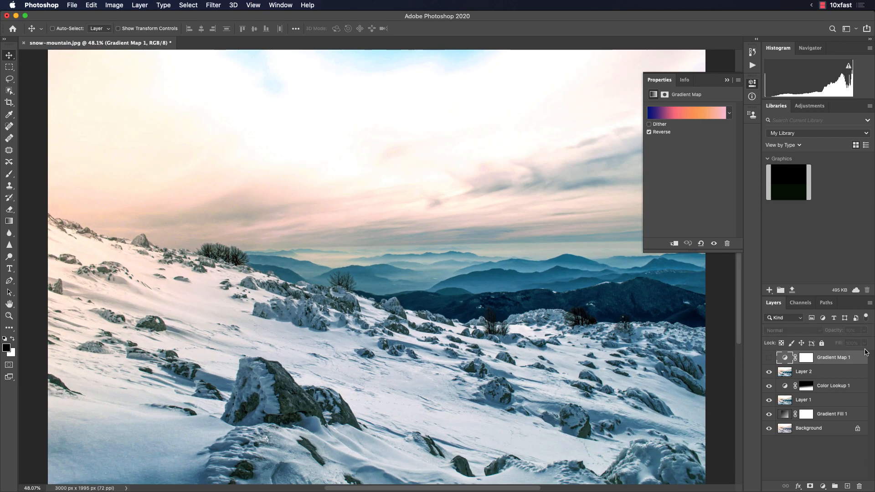
key("super+comma")
key("super+0")
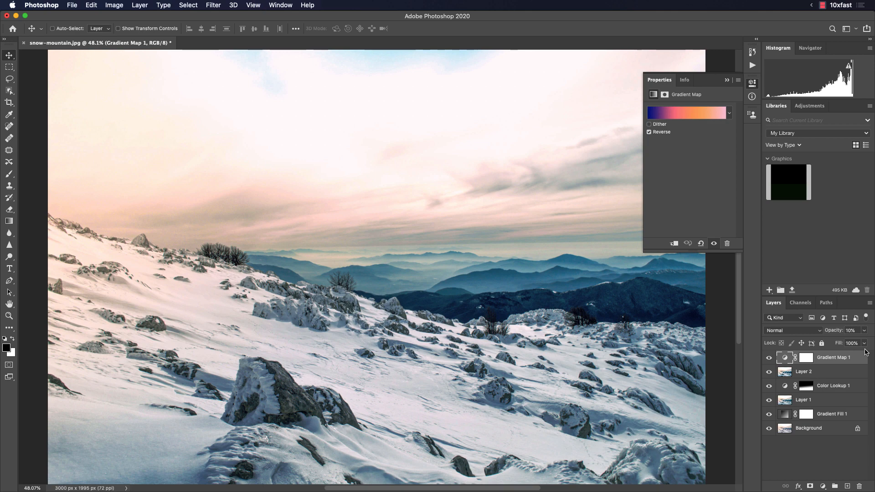
- Try the Gradient Map layer at 100%, 20% and 40% opacity and settle on 30%
key("0")
key("super+minus")
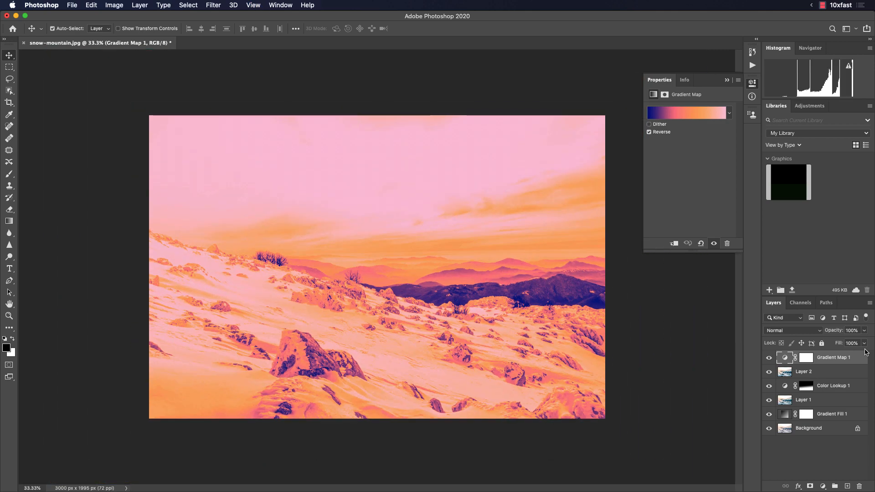
key("2")
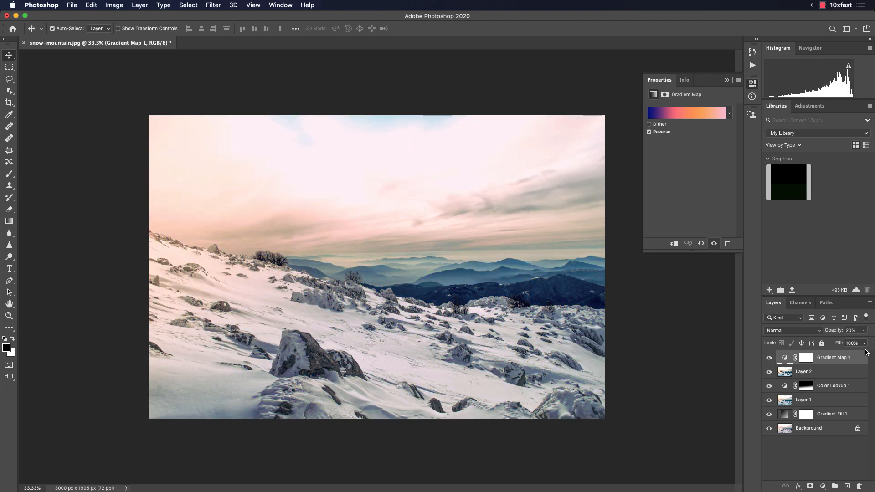
key("3")
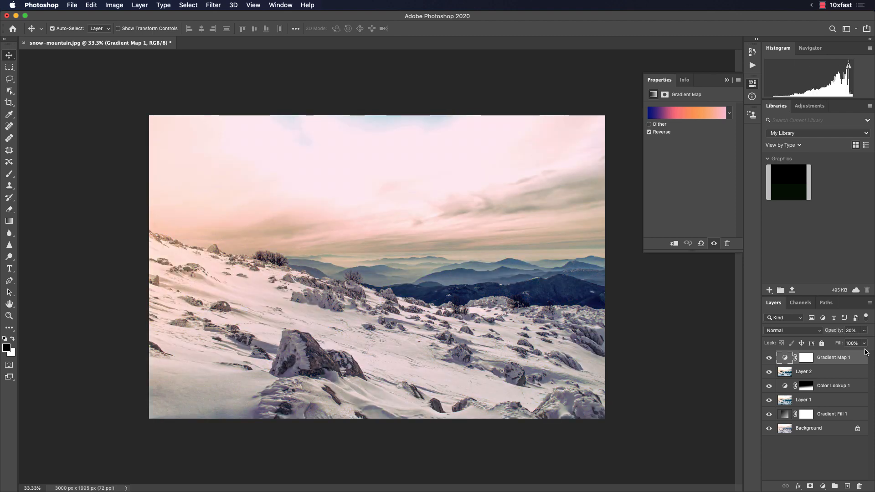
key("4")
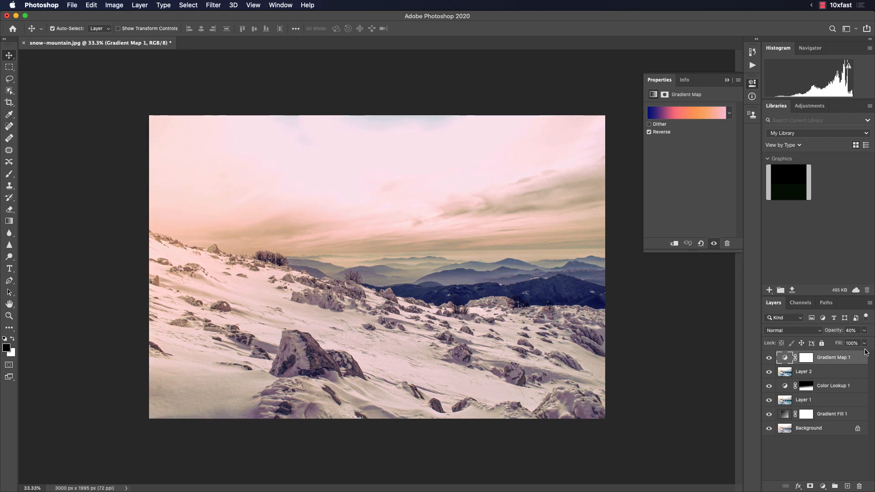
key("3")
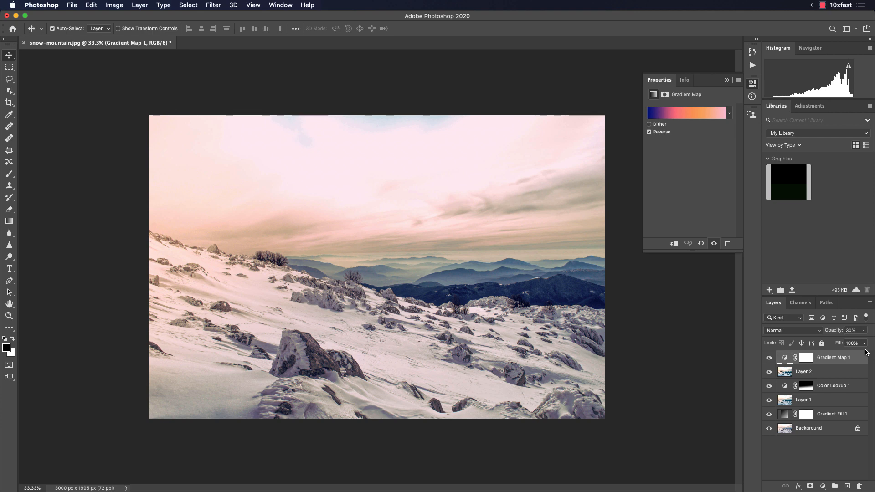
- Stamp all visible layers into a new top layer and apply Camera Raw to it with Exposure +0.60 and Clarity +19
key("super+alt+shift+e")
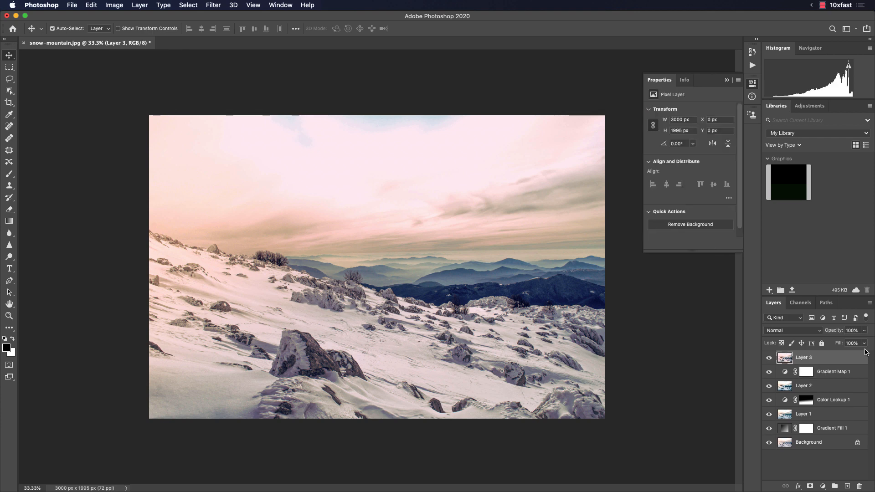
key("super+shift+a")
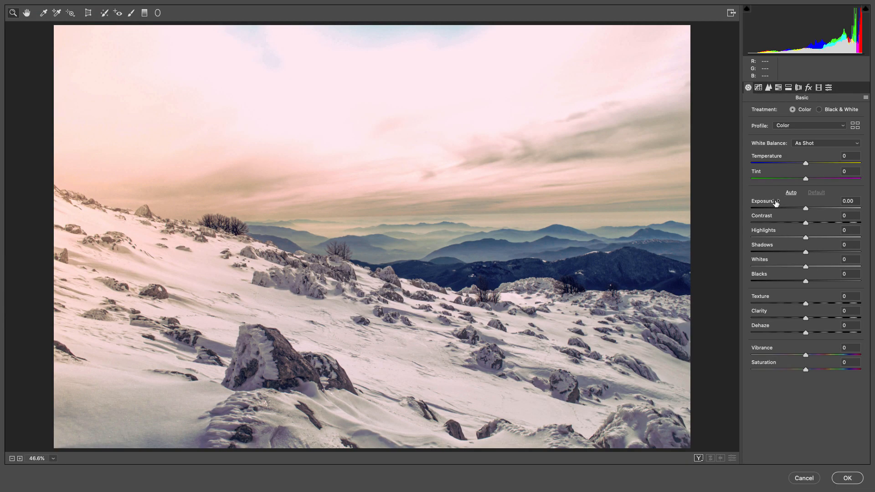
left_click_drag(773, 201, 774, 201)
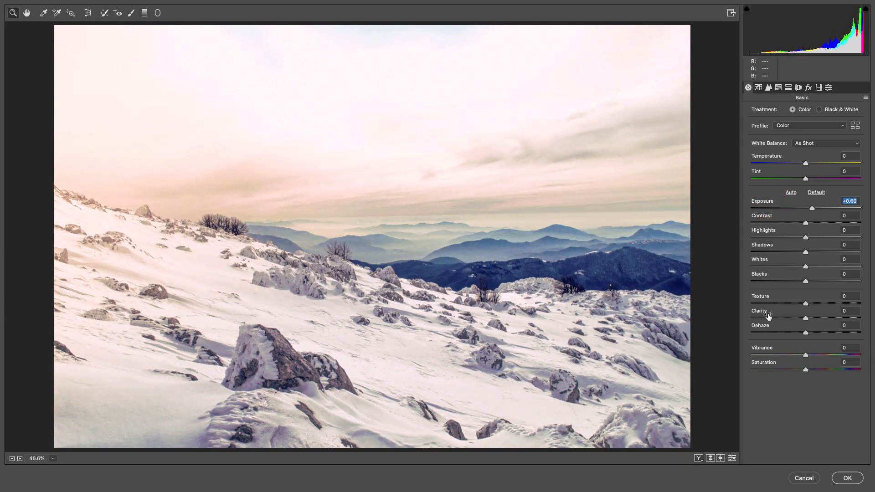
left_click_drag(768, 315, 772, 315)
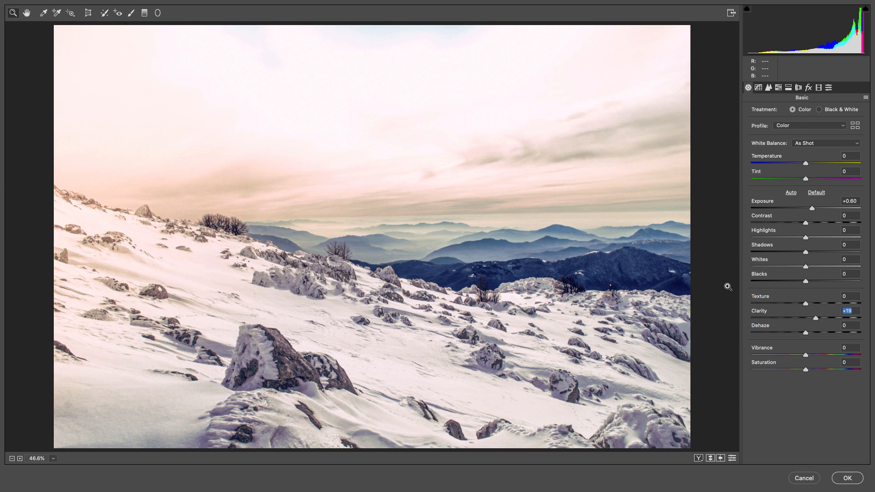
left_click(847, 478)
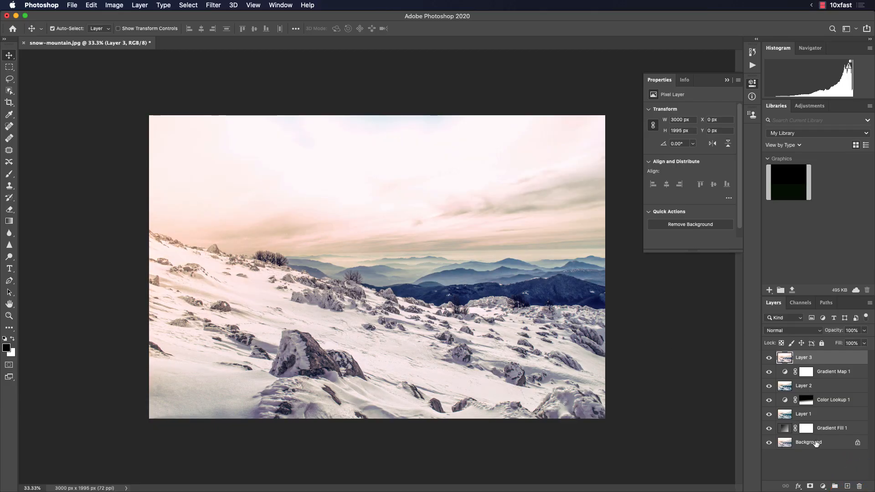
- Duplicate the Background layer and bring the copy to the top of the layer stack
left_click(815, 443)
key("super+j")
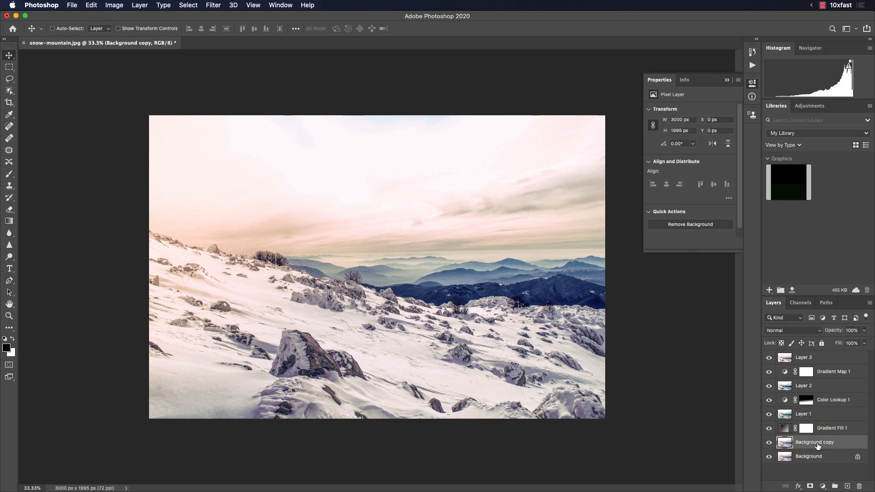
key("super+shift+bracketright")
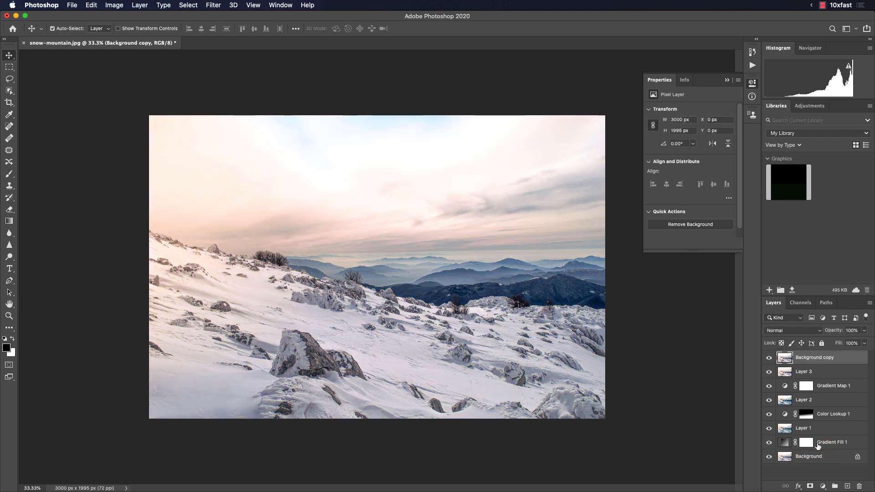
- Toggle the Background copy's visibility to compare the original with the edit, then hide it and inspect the edit at 100%
key("super+comma")
key("super+comma")
key("super+comma")
key("super+comma")
key("super+comma")
key("super+comma")
key("super+comma")
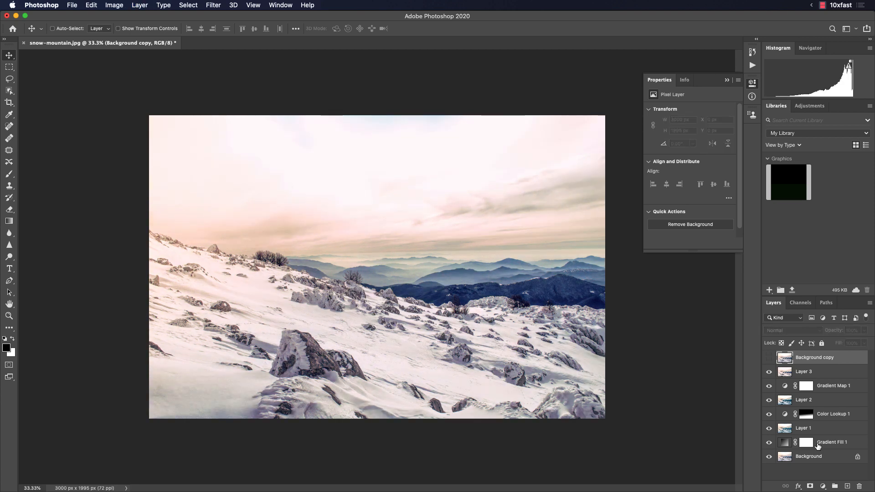
key("super+comma")
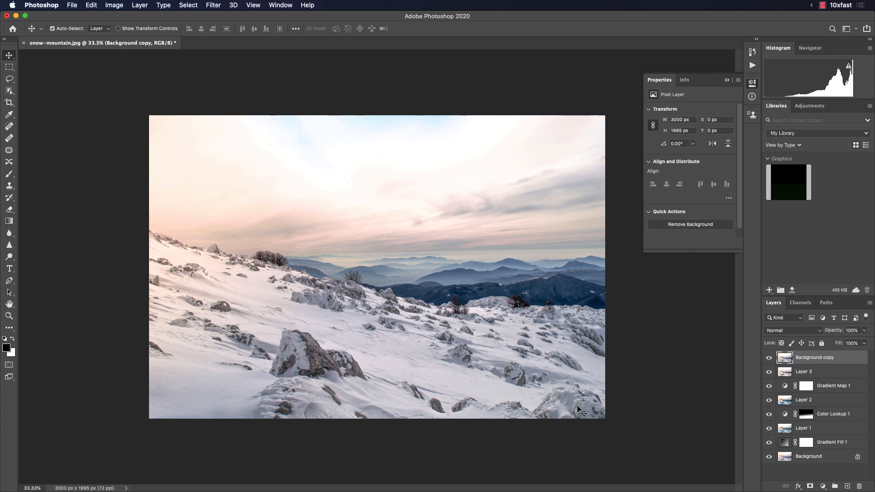
key("super+comma")
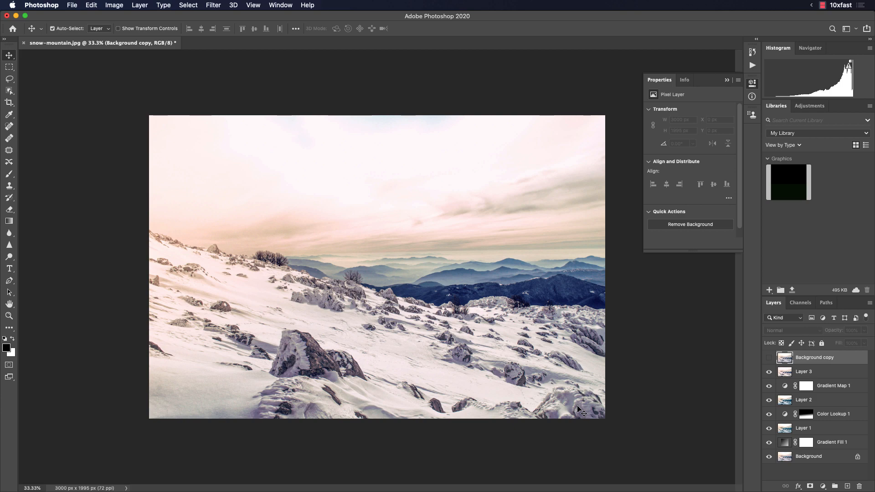
key("super+1")
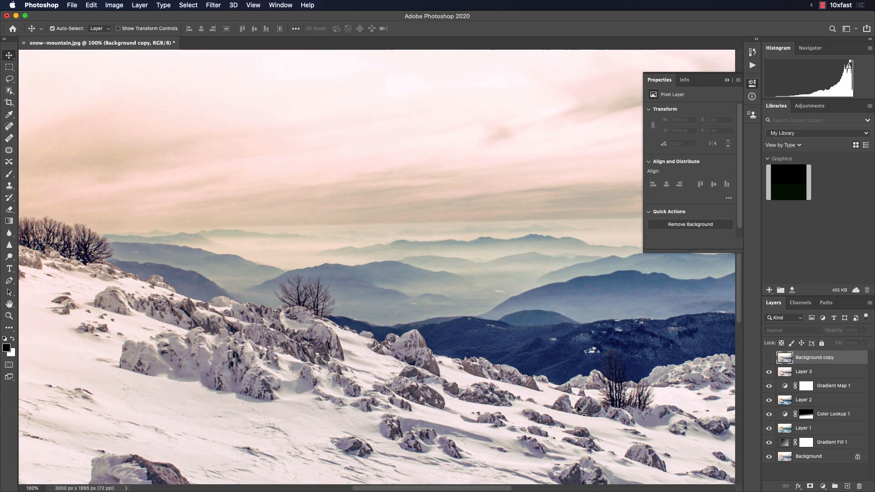
key("super+0")
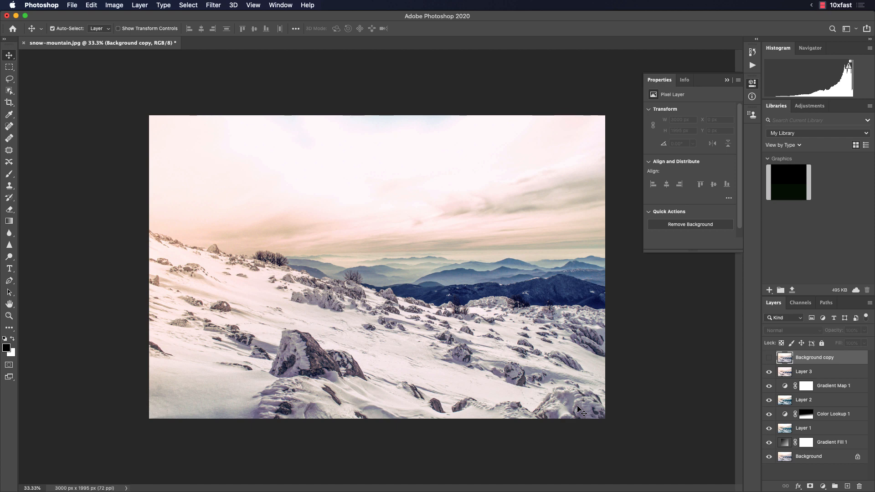
- Apply Camera Raw to Layer 3, raising the Detail sharpening Amount while checking the rocks and snow at 100%
left_click(796, 371)
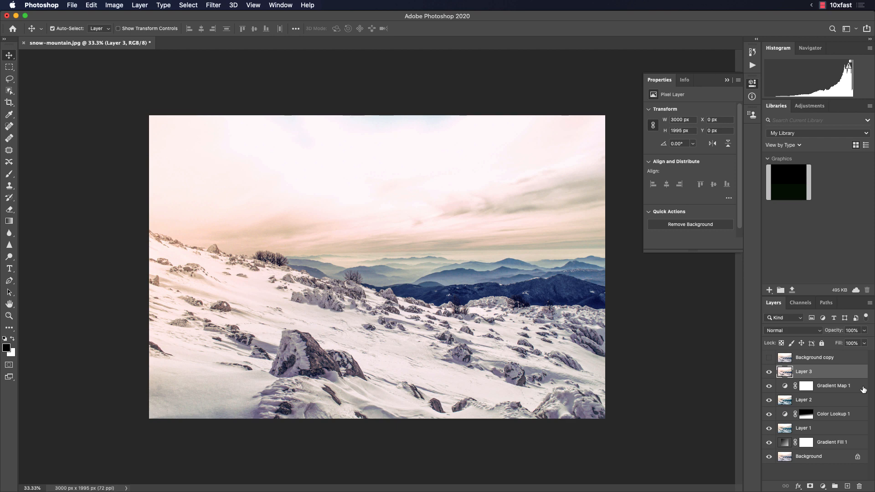
key("super+shift+a")
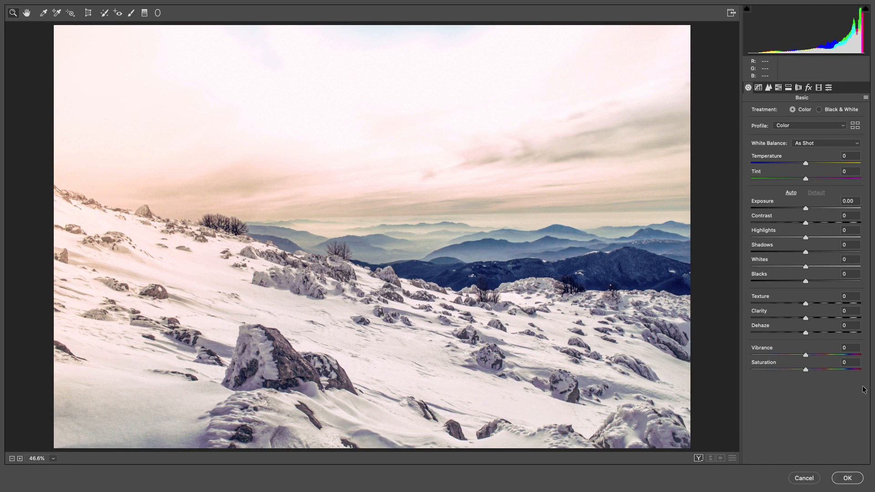
left_click(769, 88)
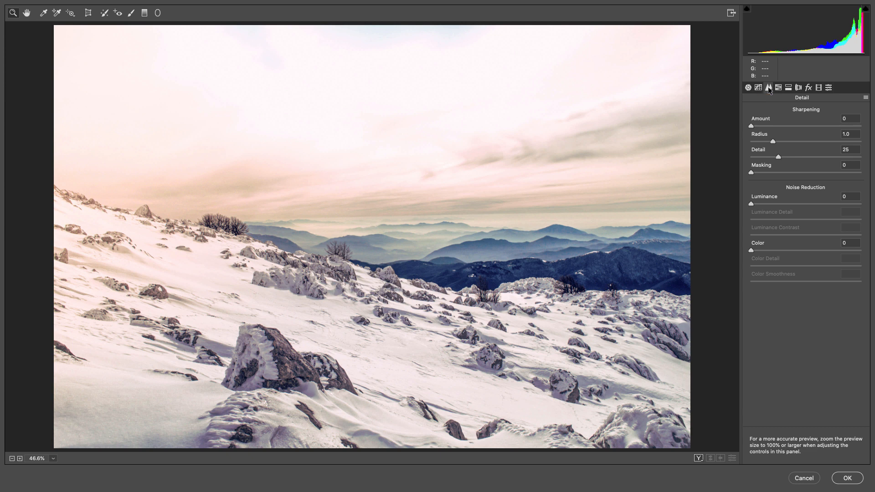
left_click(760, 120)
left_click_drag(760, 119, 767, 117)
key("alt+super+0")
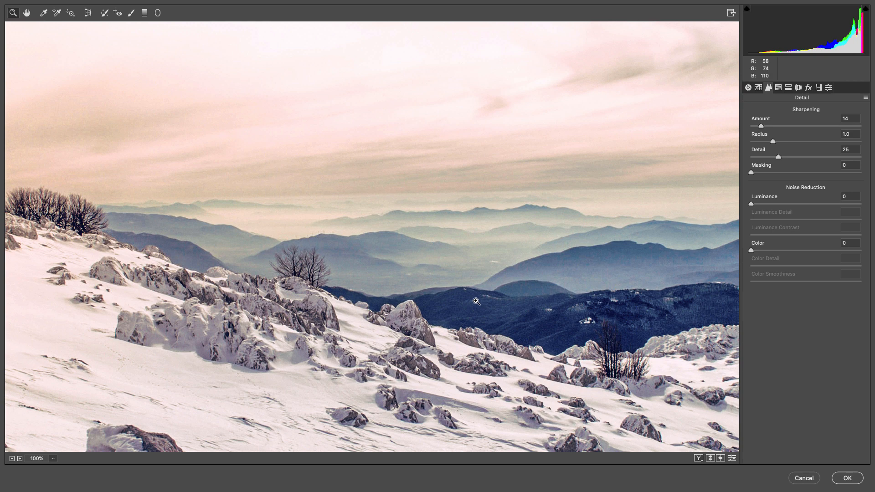
left_click_drag(463, 333, 535, 176)
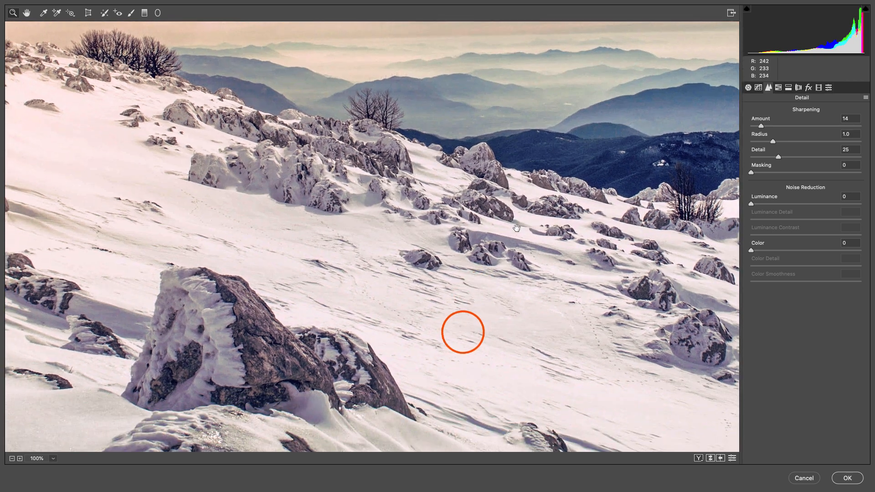
left_click_drag(433, 266, 457, 245)
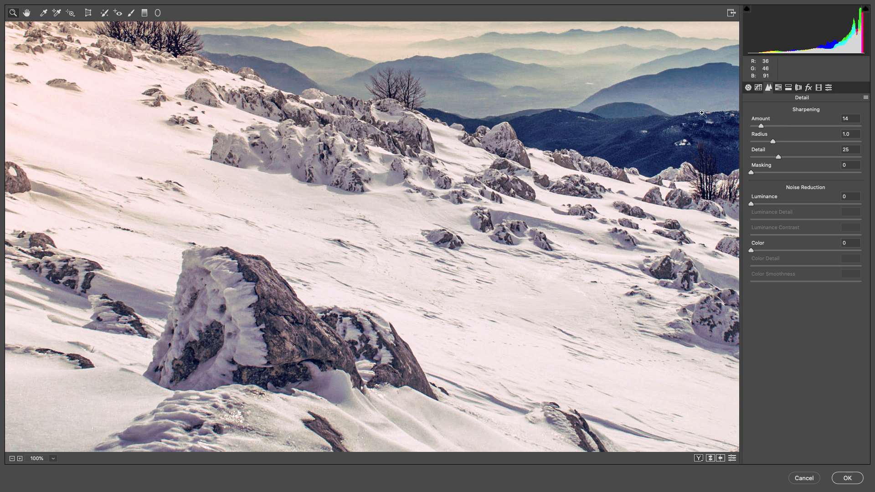
left_click_drag(758, 118, 785, 117)
left_click_drag(796, 124, 792, 127)
left_click(845, 477)
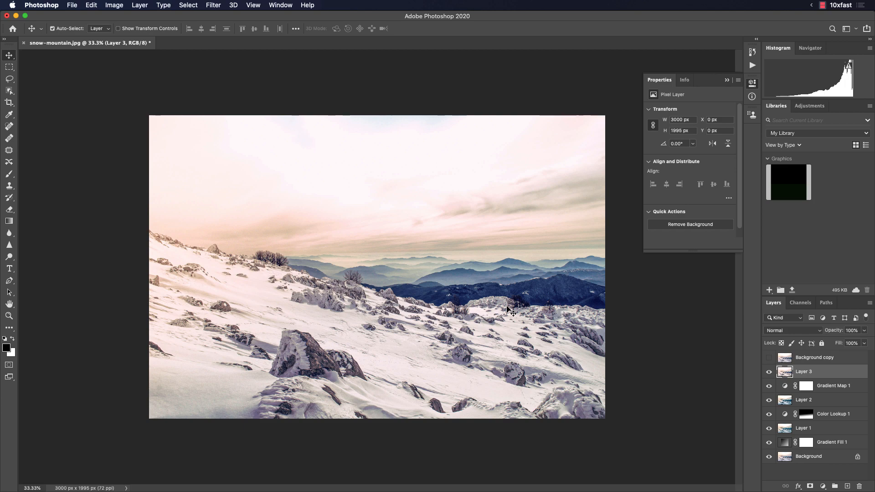
key("super+shift+a")
- Review the Export As file format, quality and size settings for the image, and cancel without exporting
left_click(73, 6)
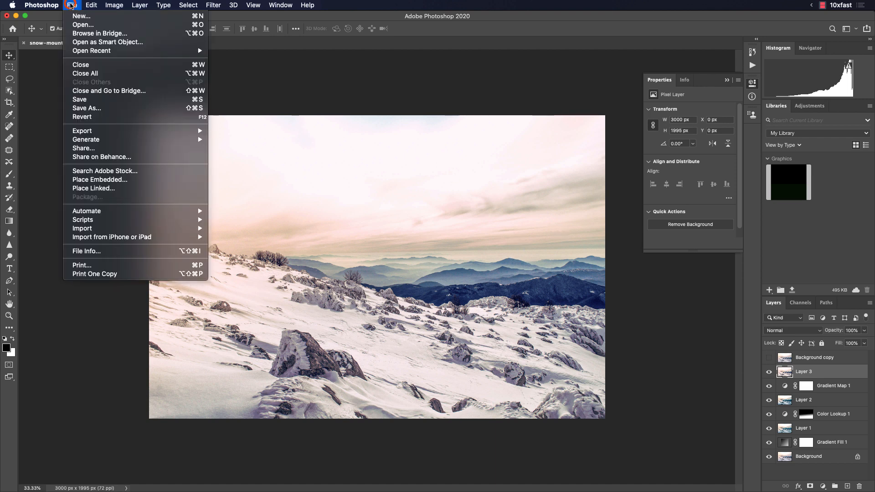
mouse_move(148, 214)
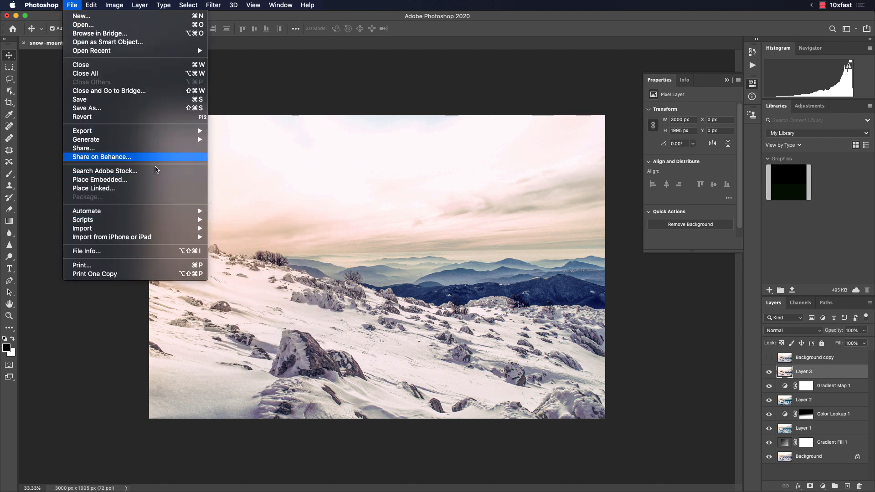
mouse_move(168, 135)
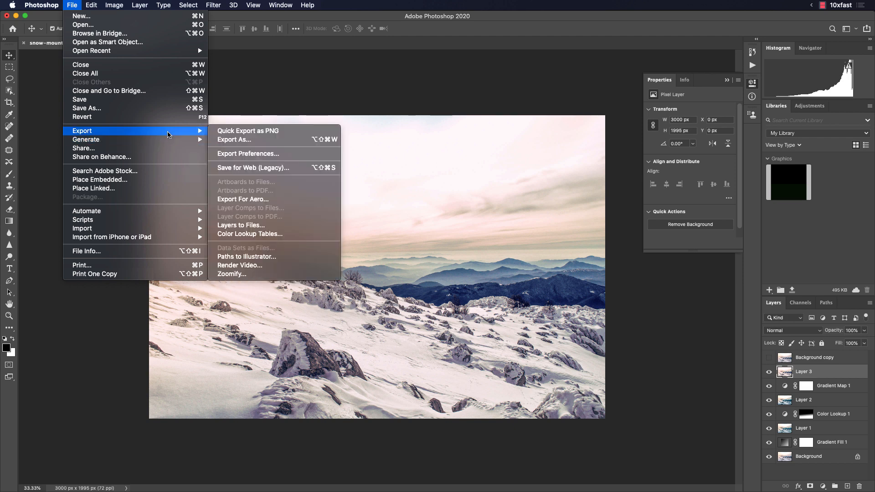
left_click(295, 141)
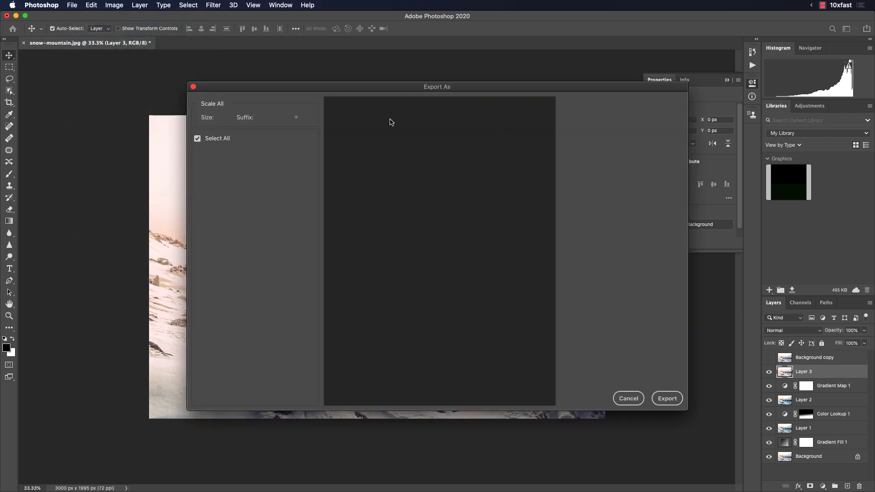
left_click_drag(491, 85, 399, 88)
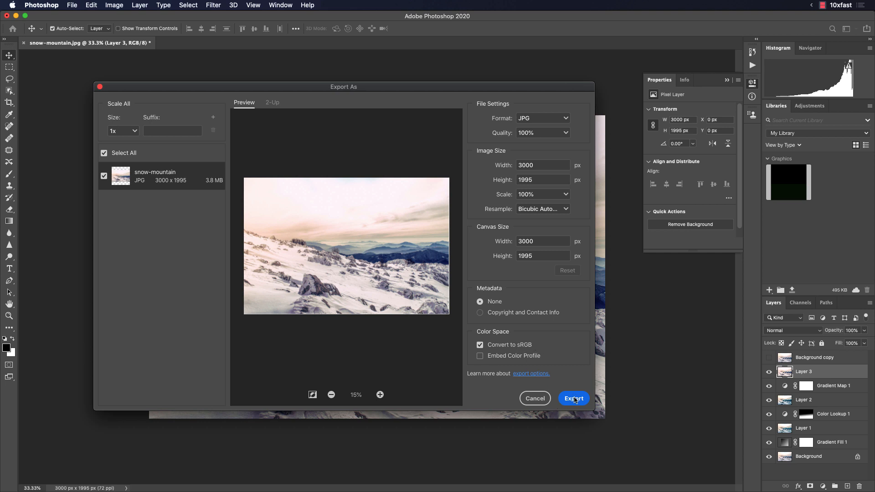
left_click(535, 399)
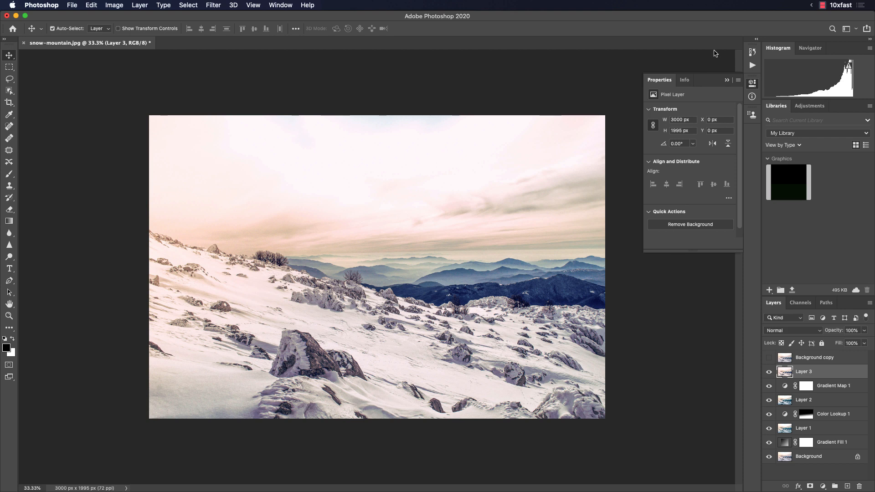
left_click(824, 5)
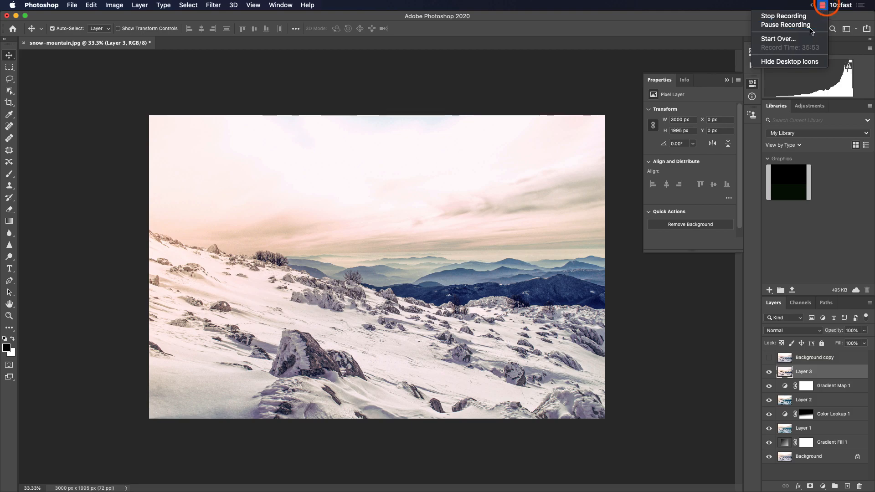
left_click(784, 16)
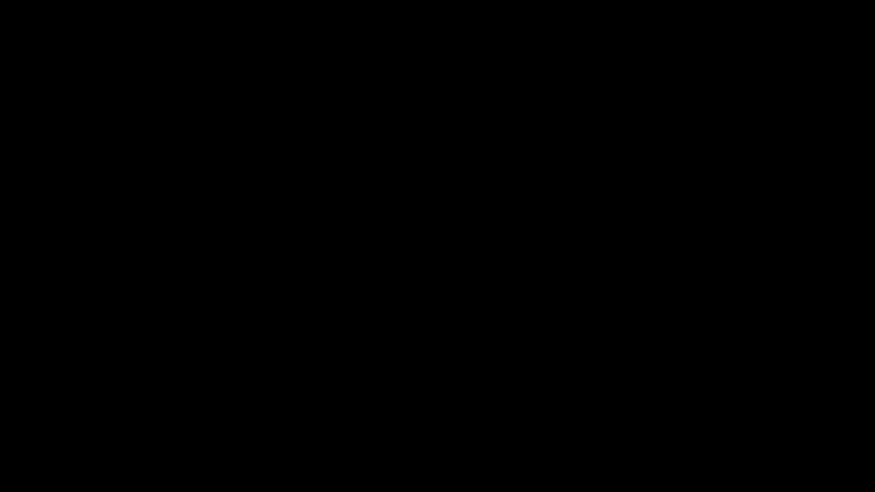